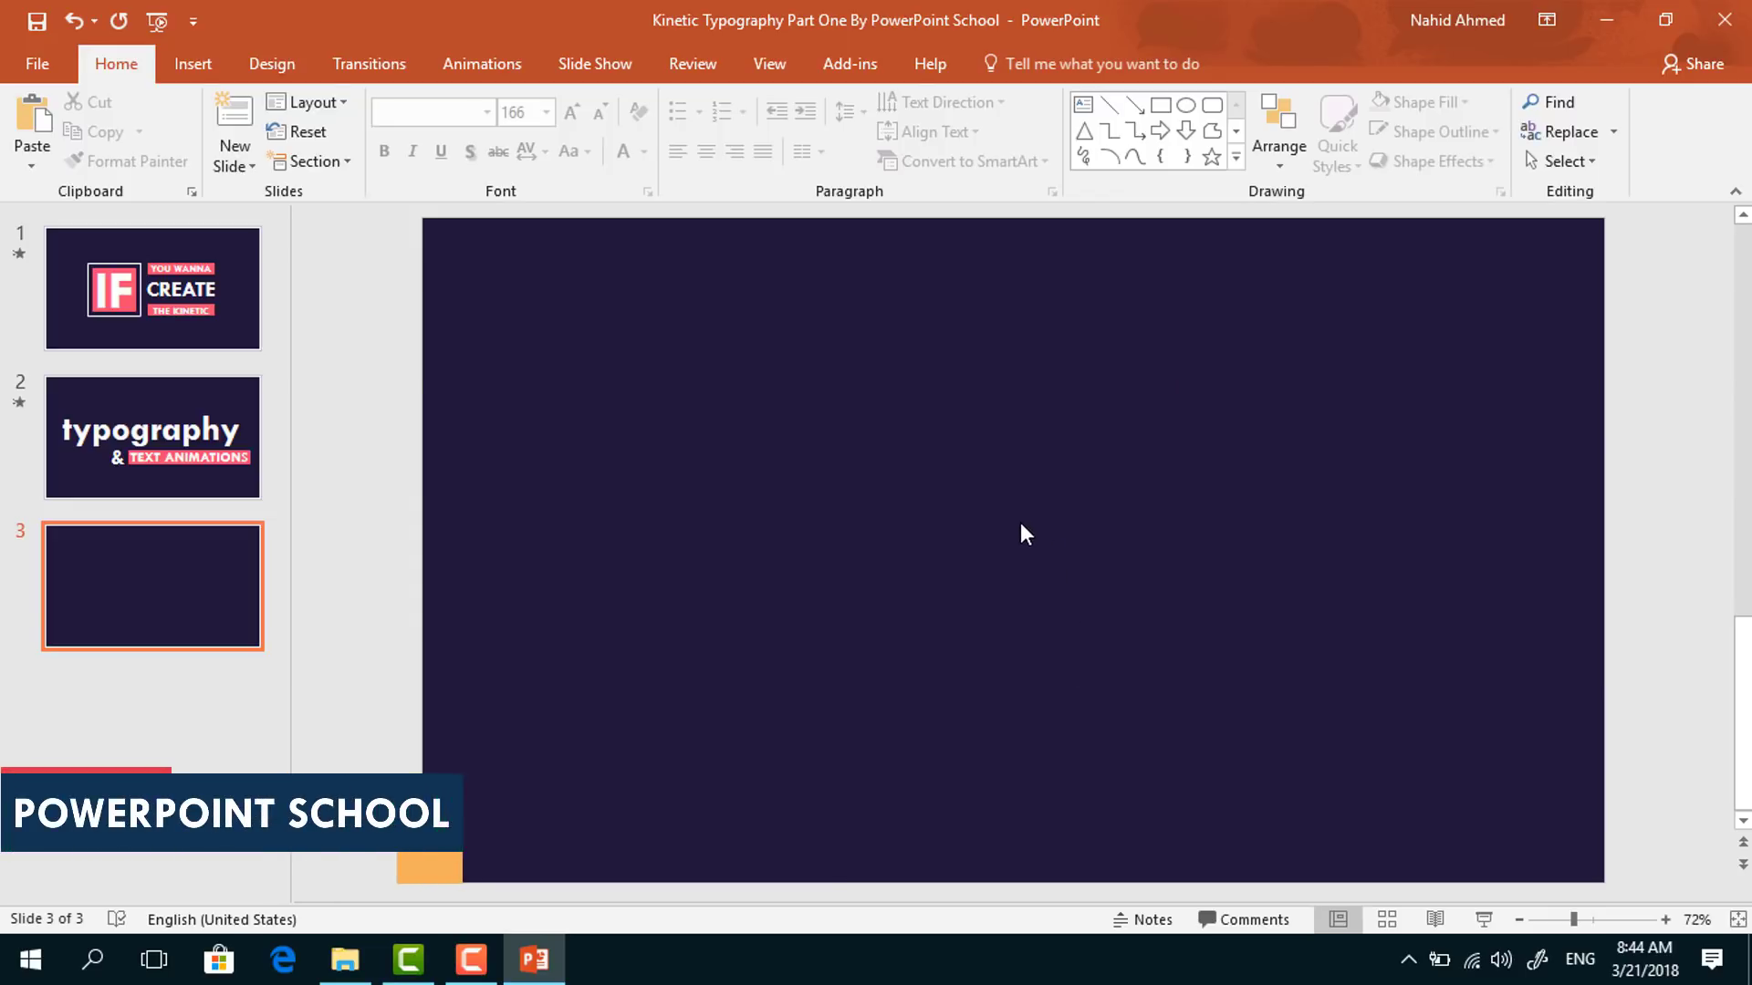
Draw a wide text box, type 'typography', and set its font to Tw Cen MT
left_click(1082, 106)
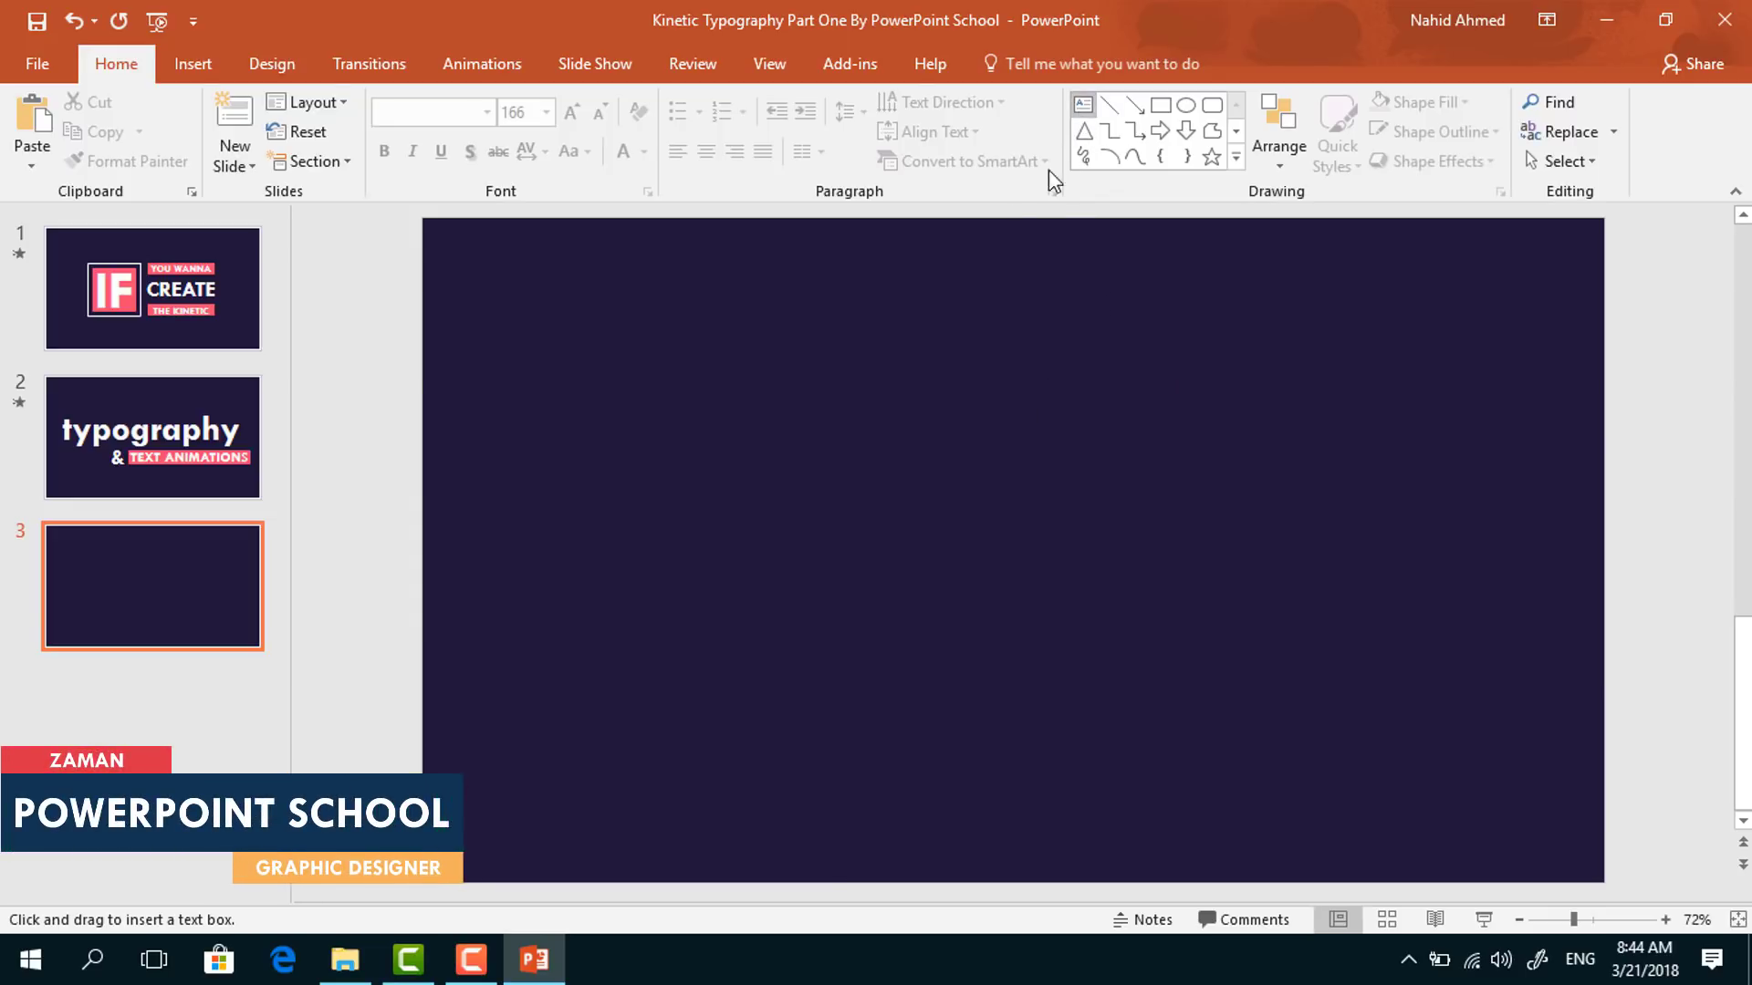
mouse_move(486, 408)
left_mouse_down()
mouse_move(825, 551)
mouse_move(1244, 665)
mouse_move(1567, 715)
left_mouse_up()
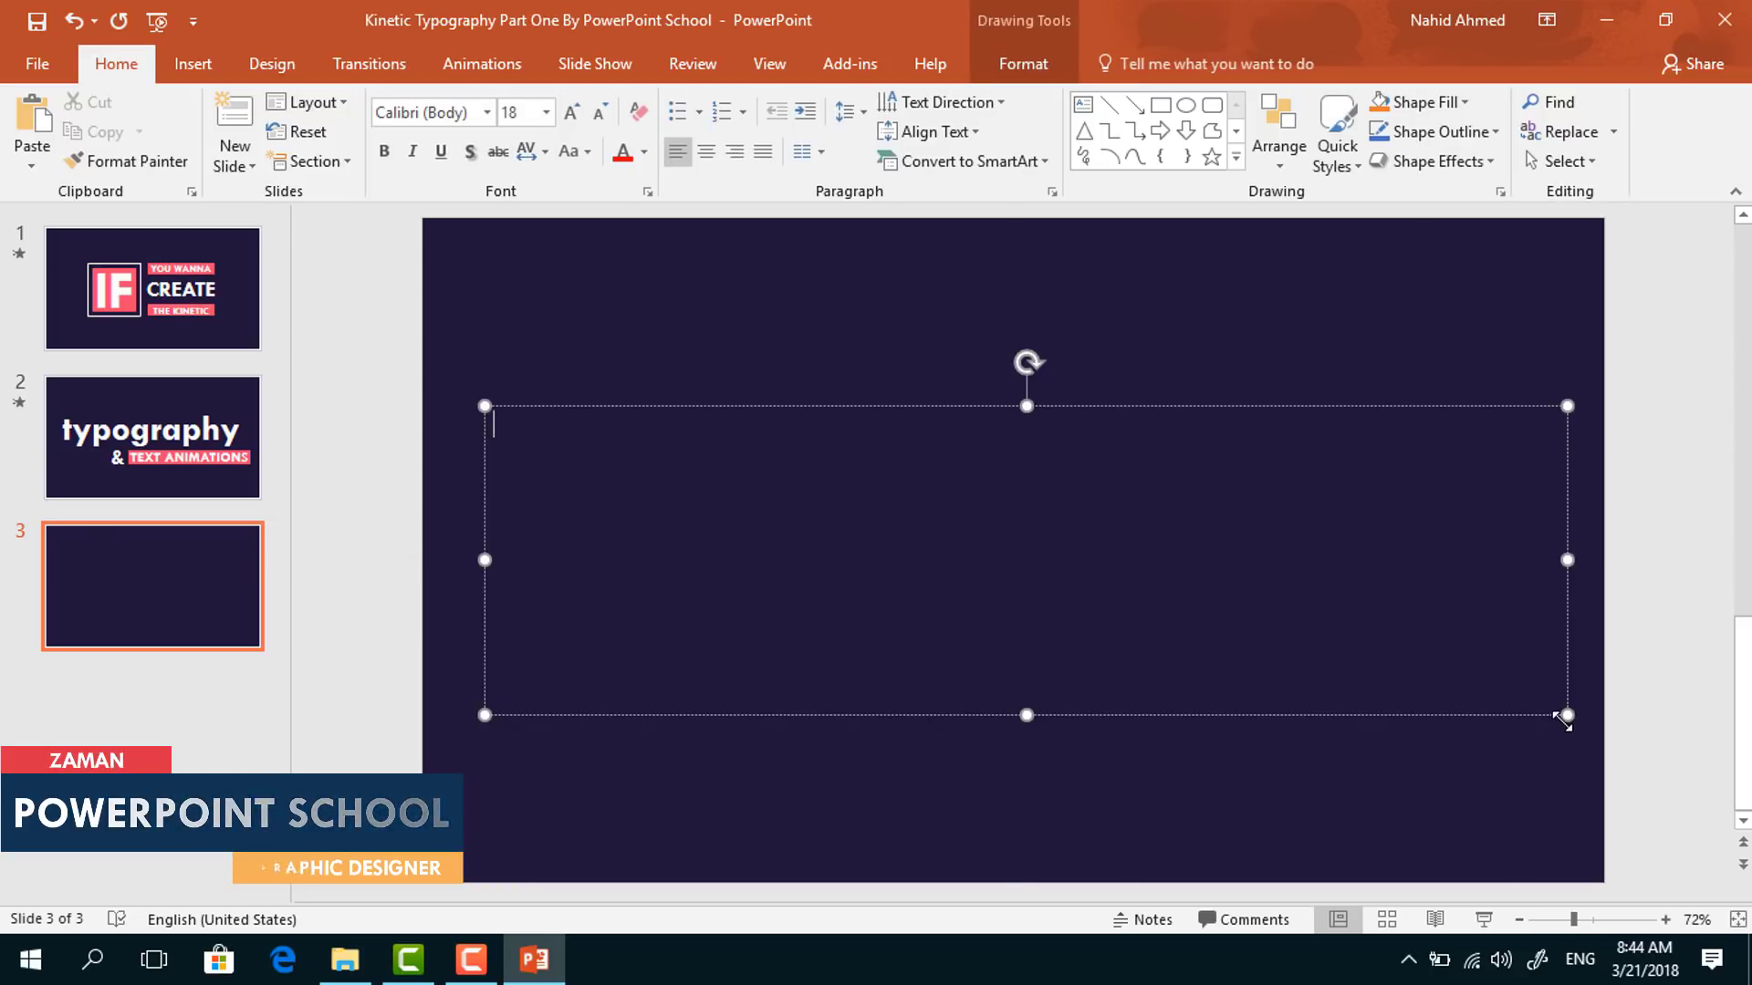
type("typog")
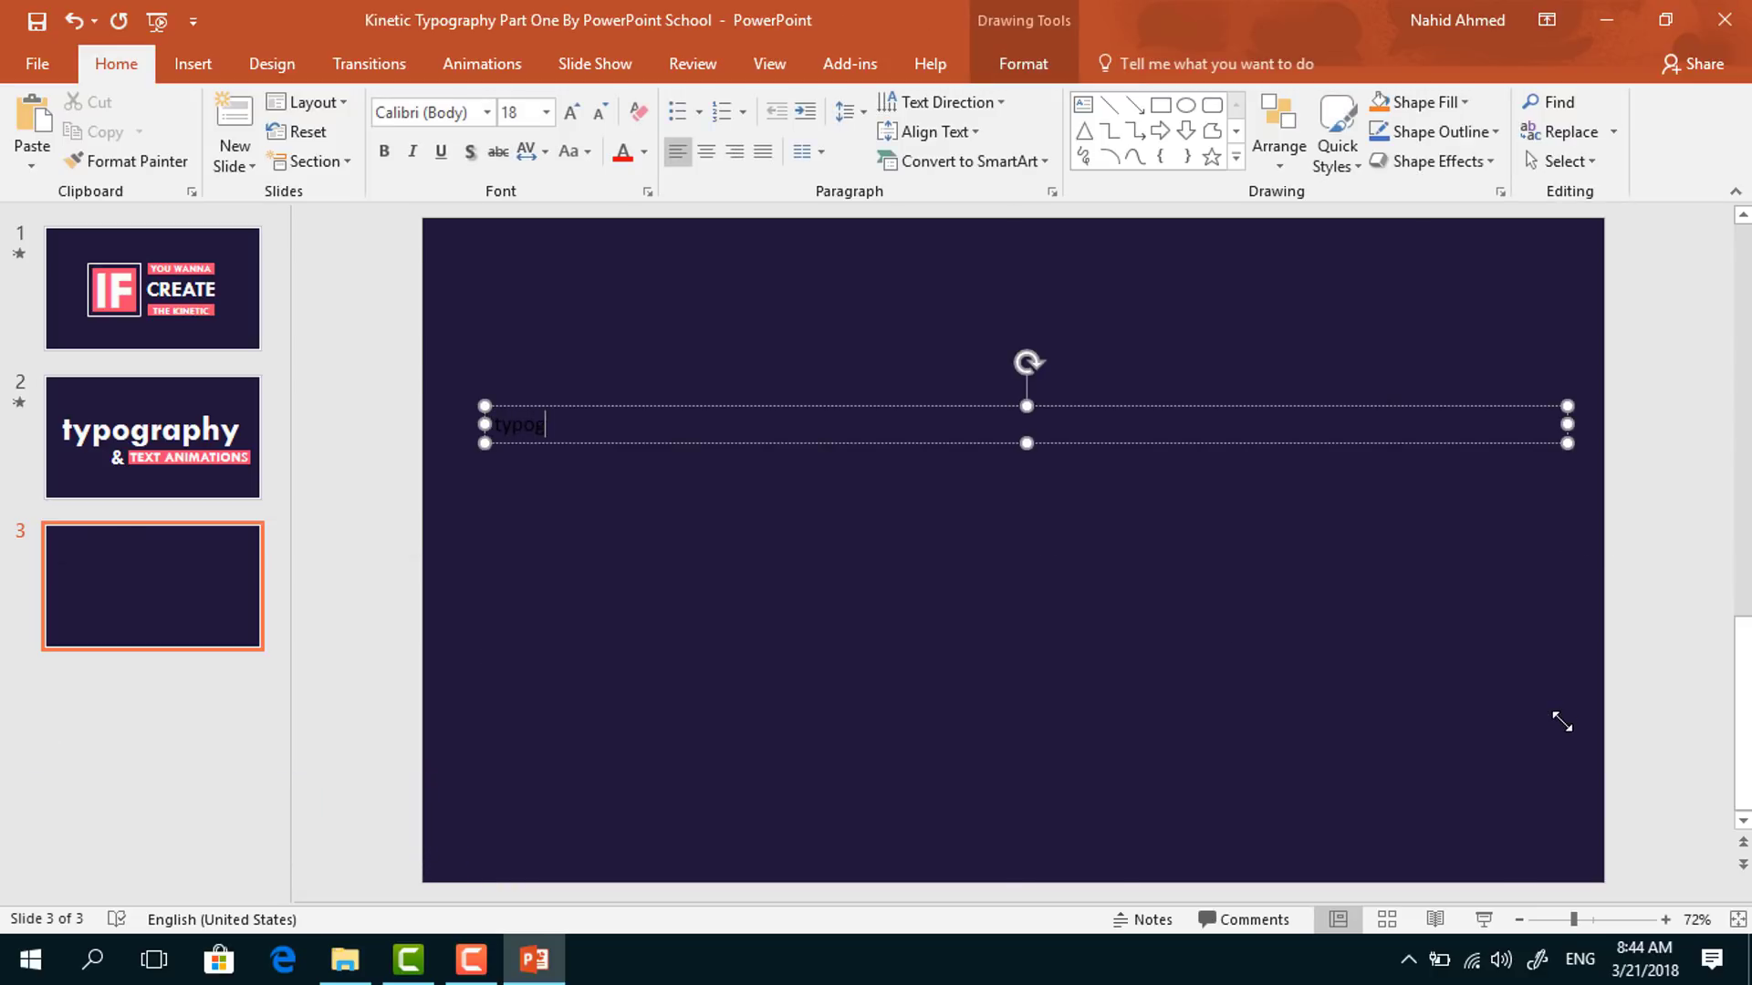
key("ctrl+a")
left_click(408, 113)
type("Tw")
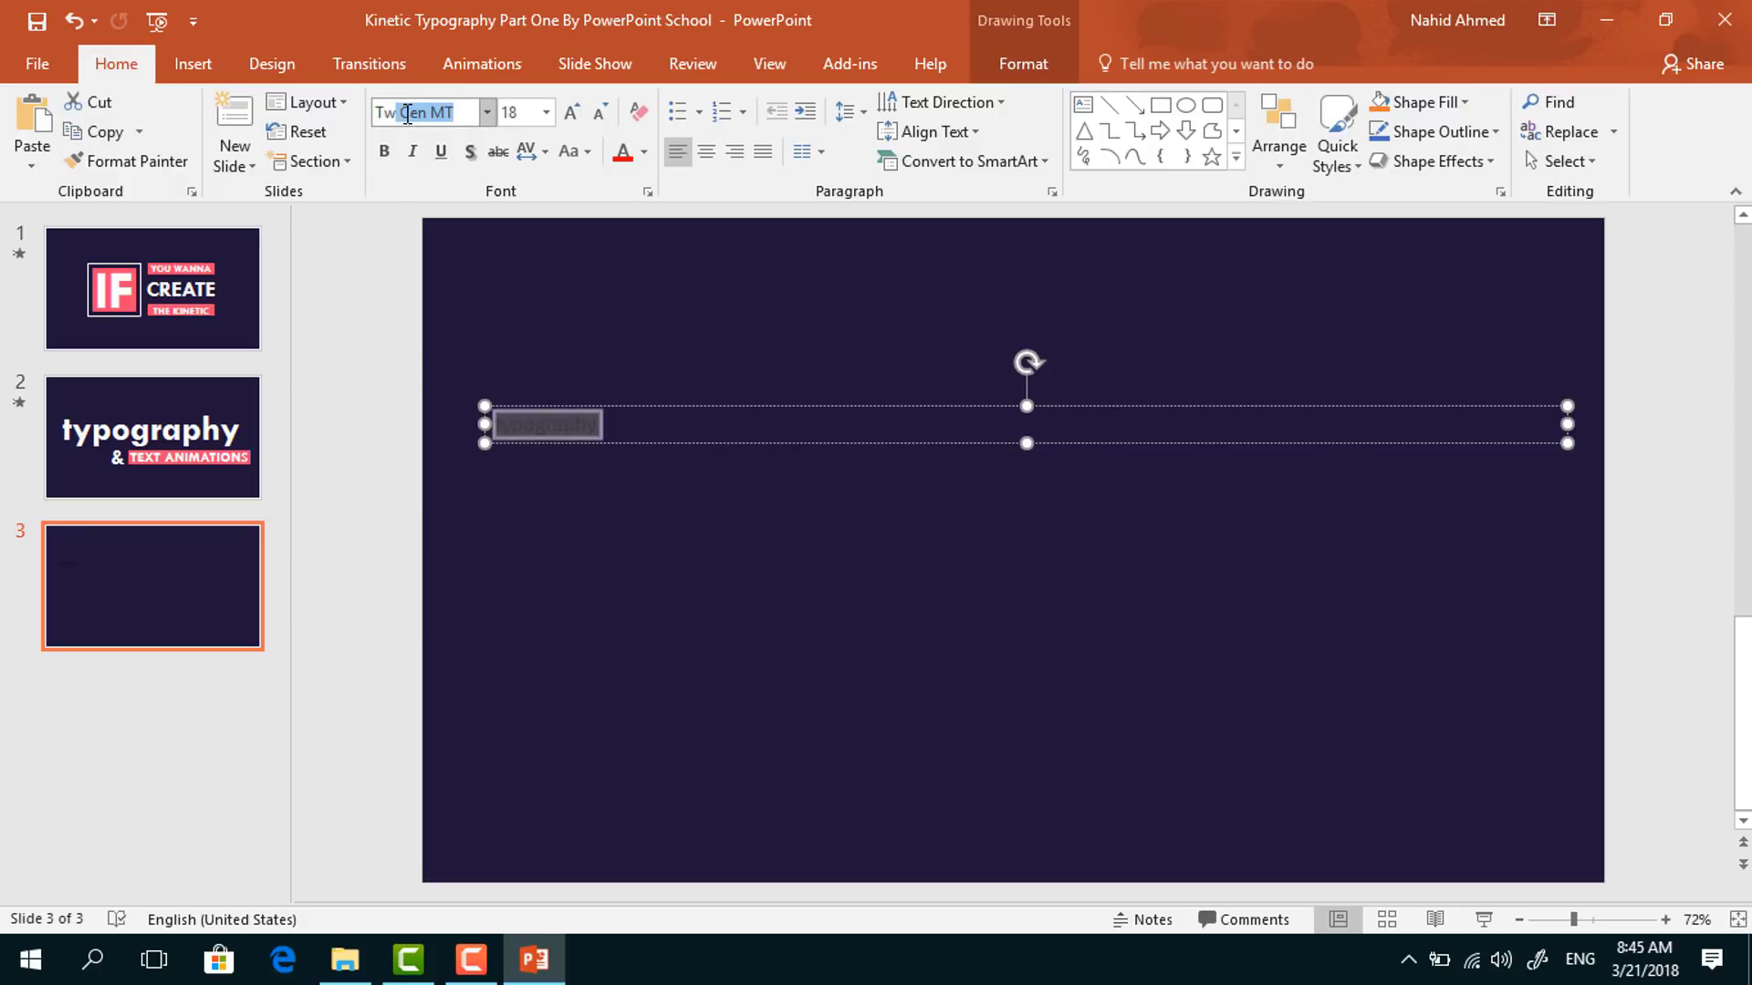
key("Return")
Make the typography text bold, size 166, white, and centred
left_click(387, 151)
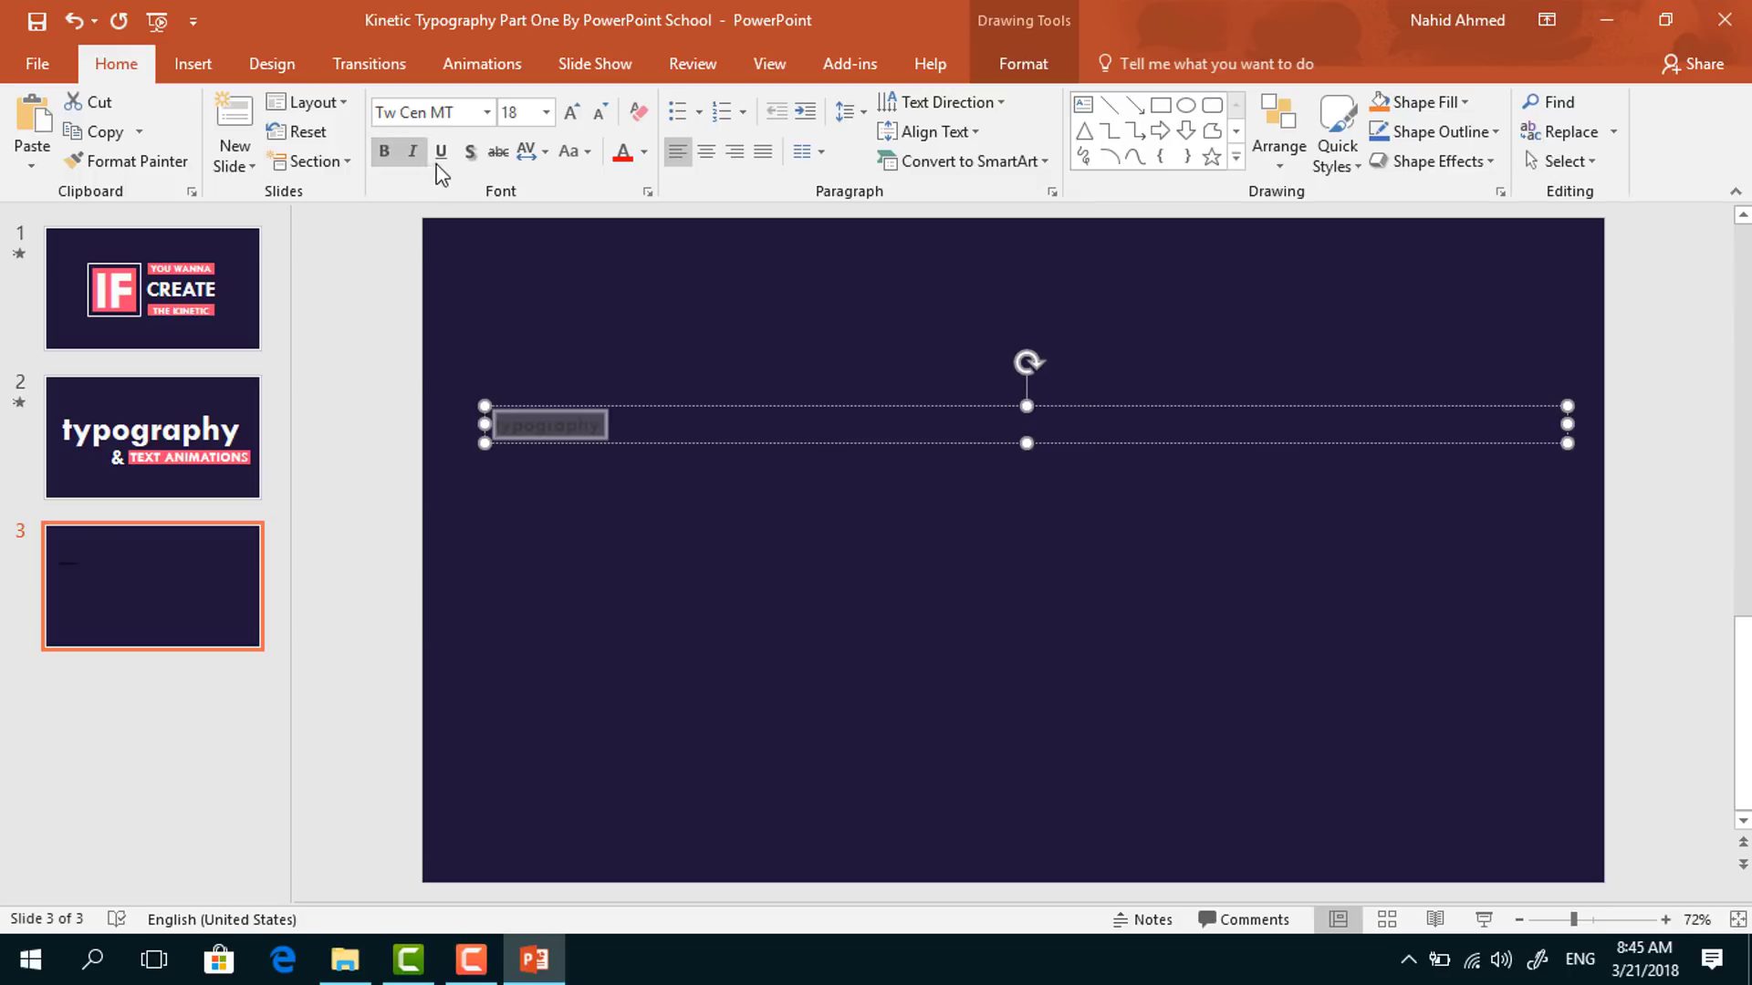
left_click(523, 114)
type("166")
key("Return")
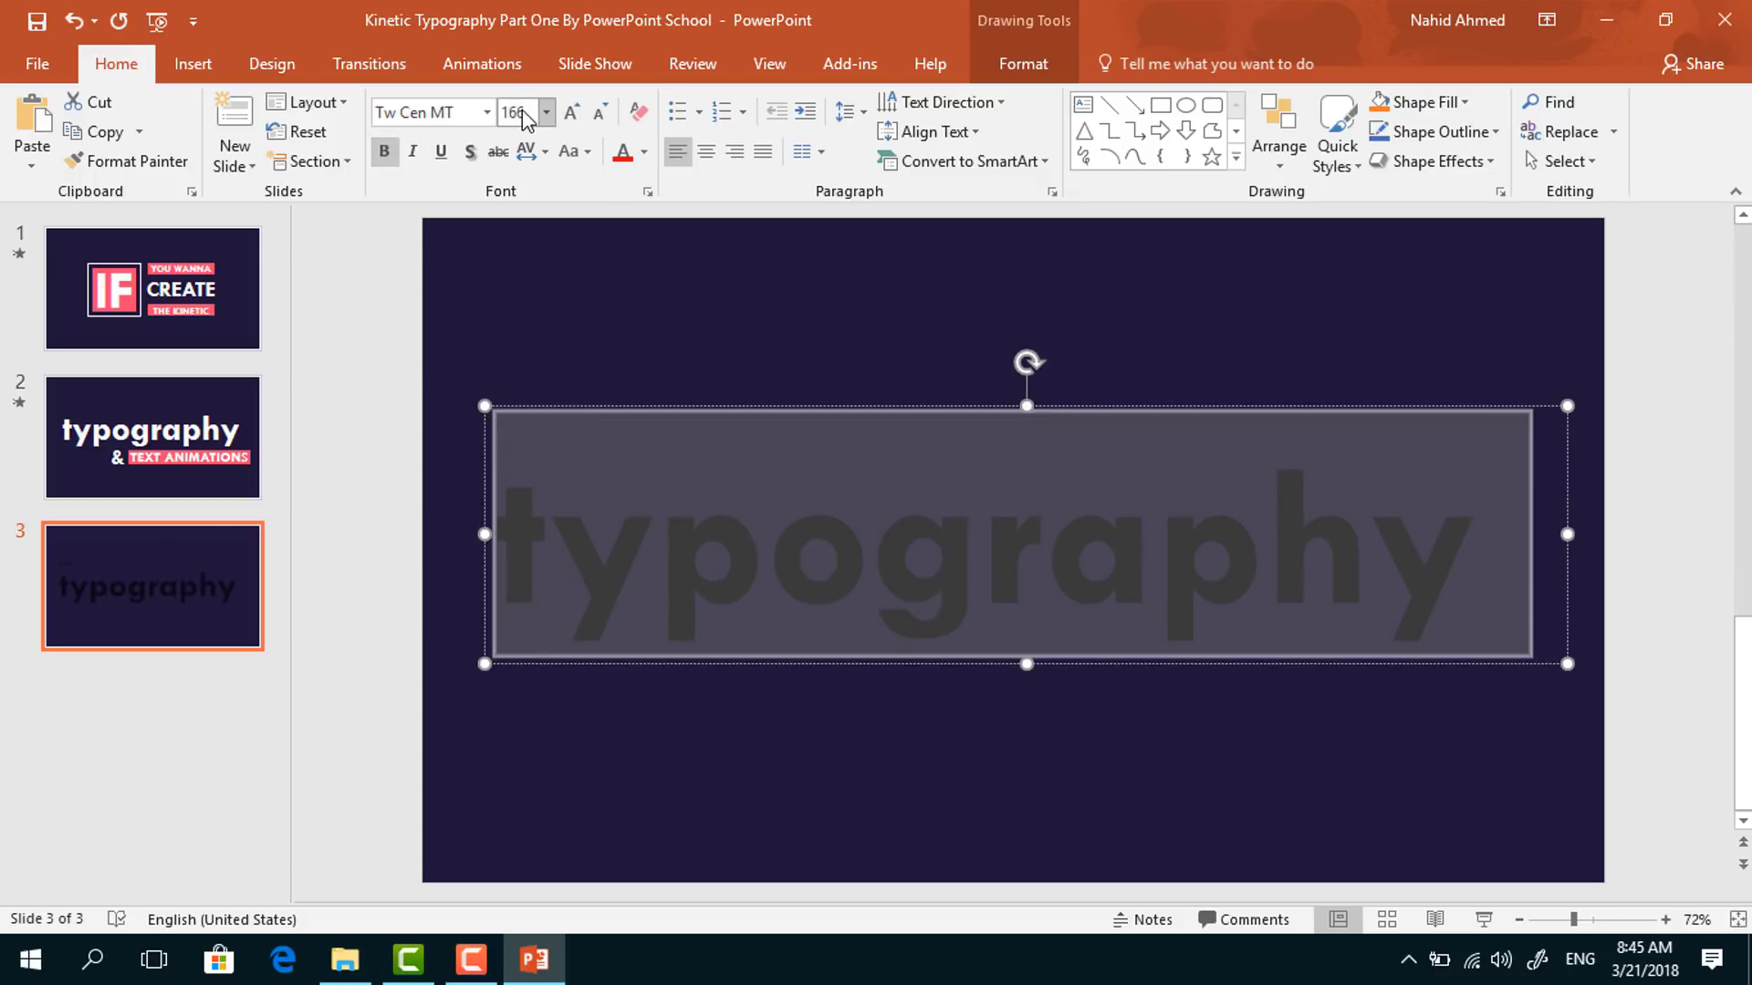
left_click(644, 151)
left_click(622, 210)
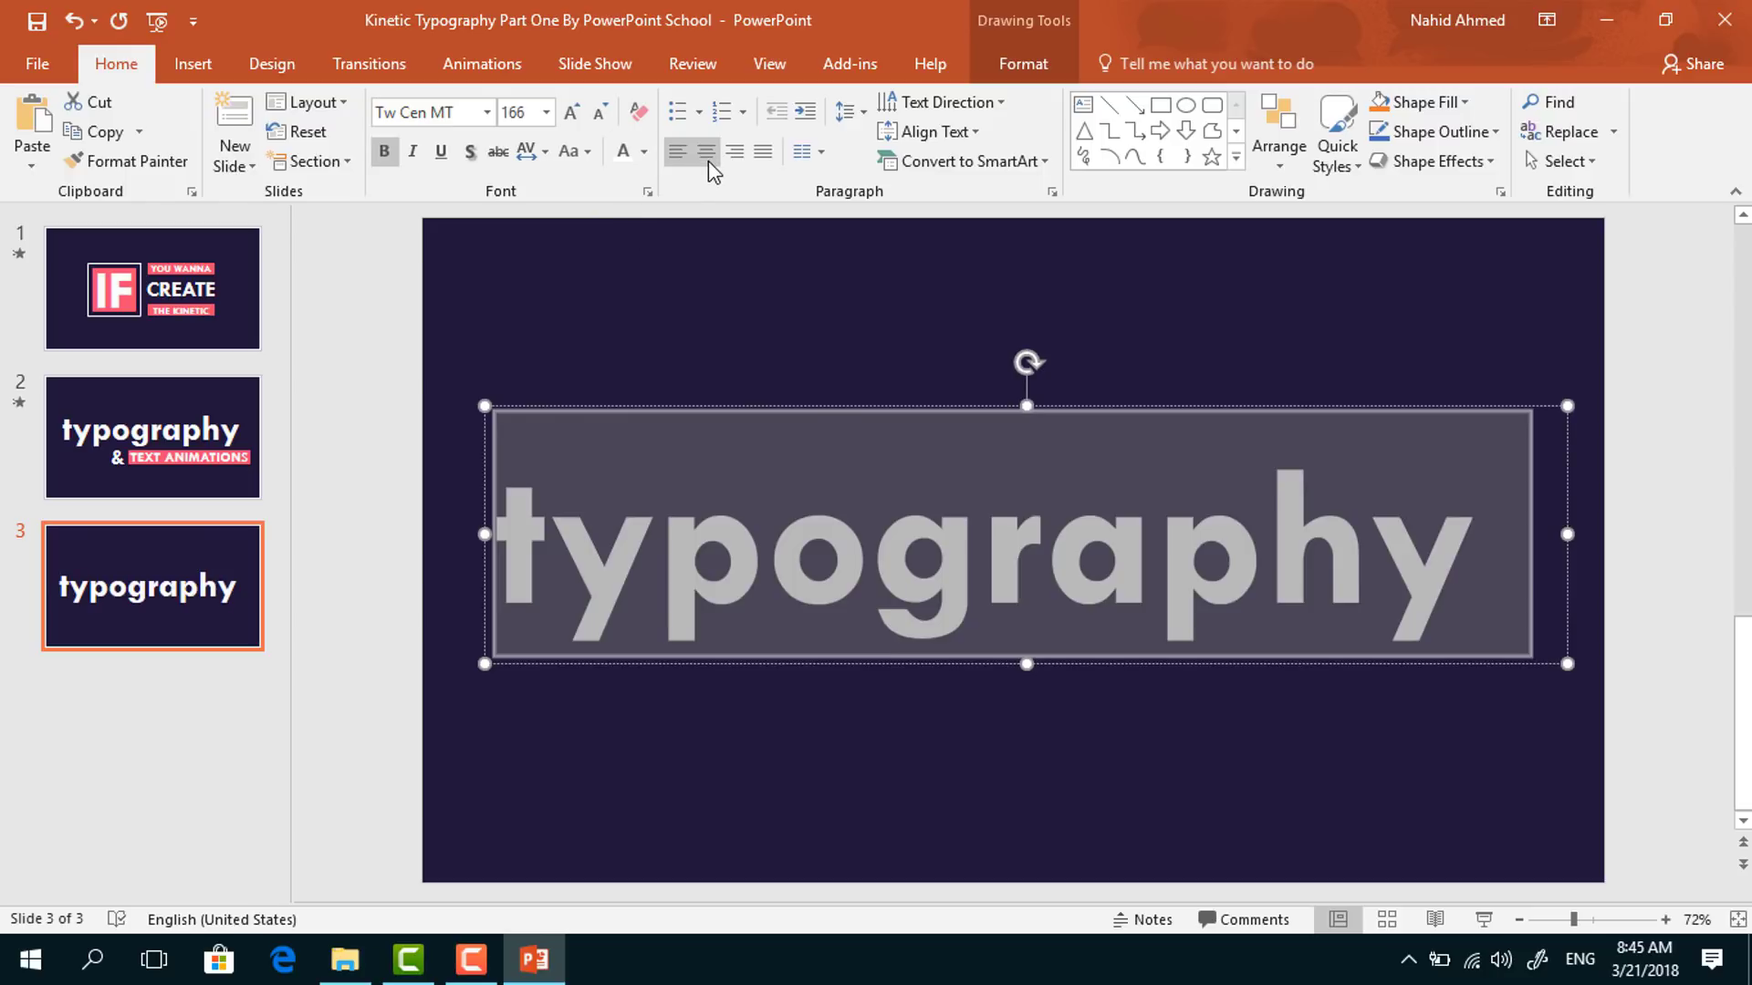
left_click(708, 155)
Move the typography text box up toward the slide centre
left_click(672, 390)
left_click(1087, 668)
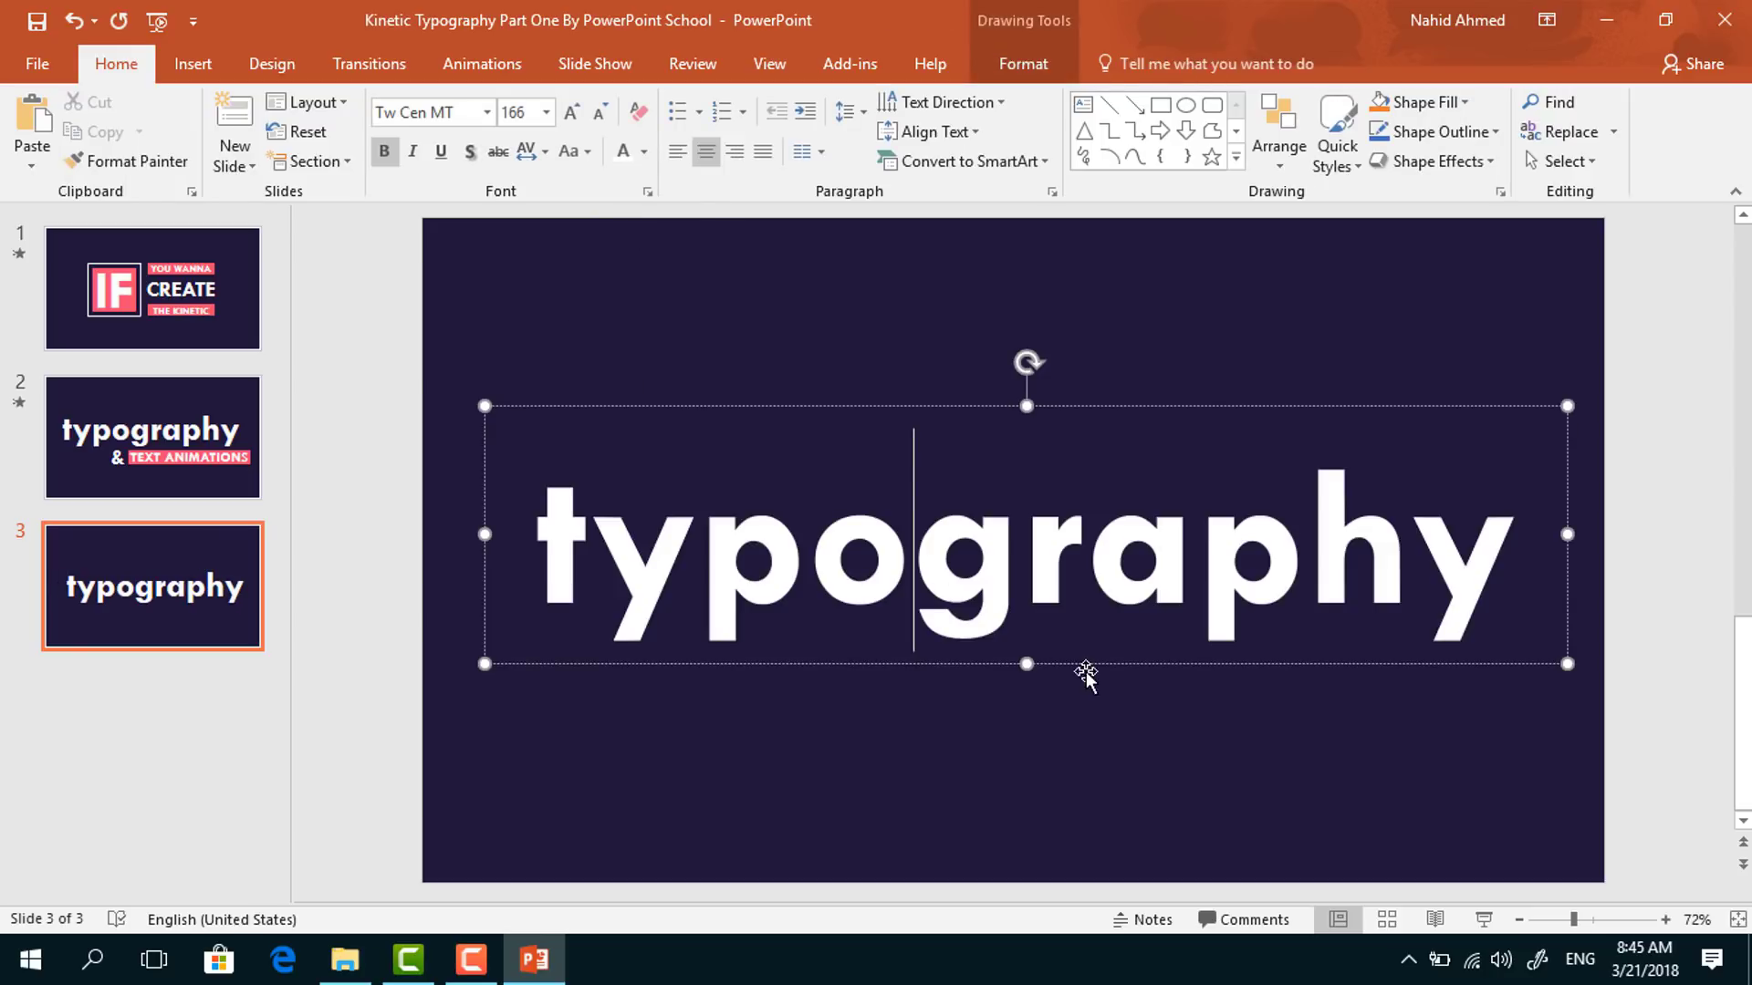
mouse_move(1107, 665)
left_mouse_down()
mouse_move(1083, 643)
mouse_move(1098, 640)
left_mouse_up()
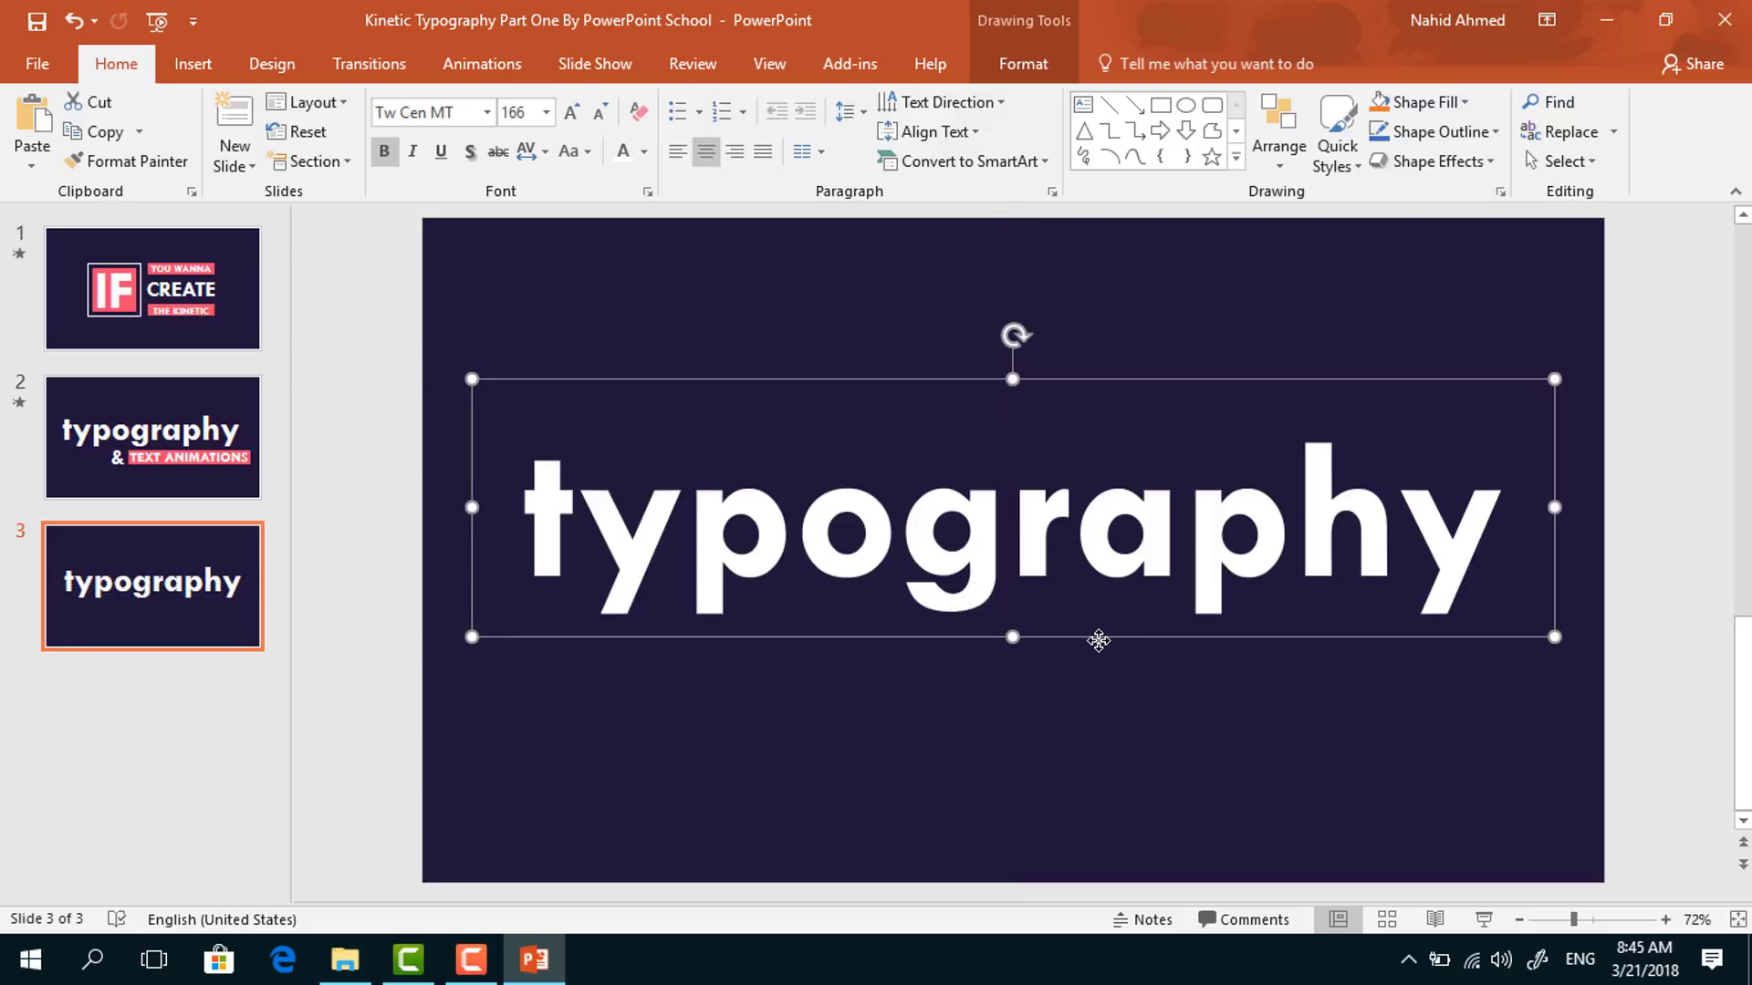
left_click(1170, 316)
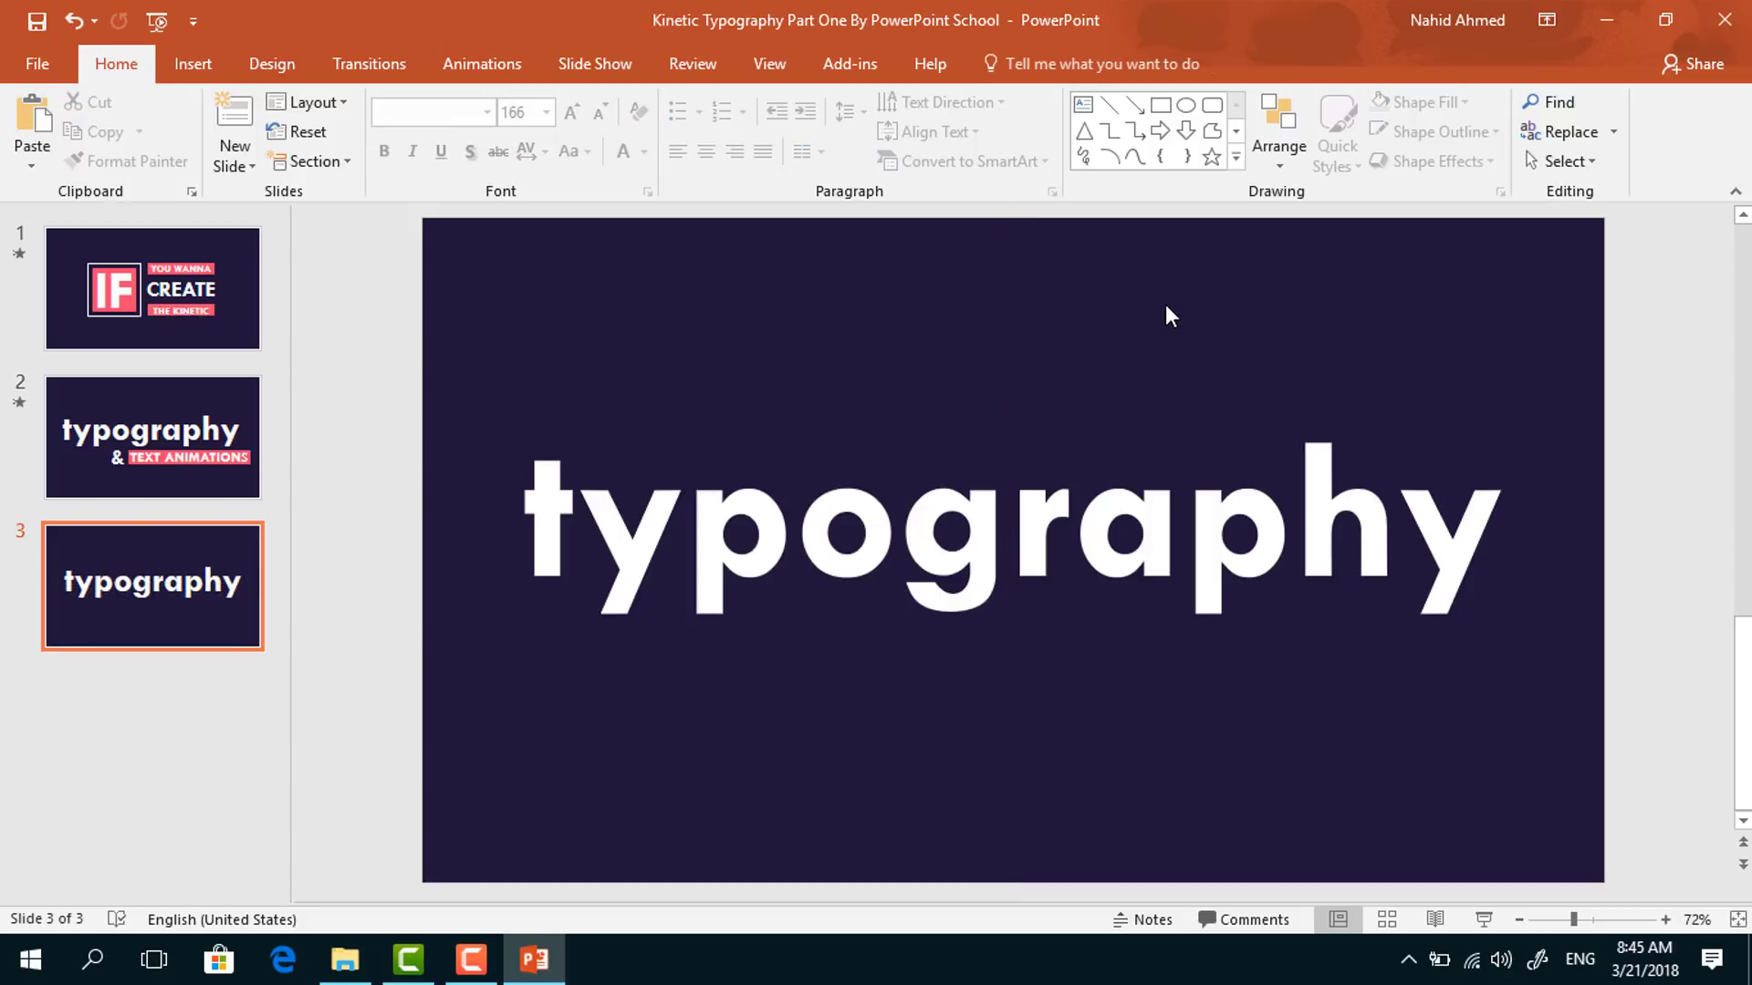
Draw a text box below the title, type 'TEXT ANIMATIONS', and set it to Tw Cen MT
left_click(1083, 108)
mouse_move(1052, 700)
left_mouse_down()
mouse_move(1282, 736)
mouse_move(1530, 715)
mouse_move(1582, 731)
left_mouse_up()
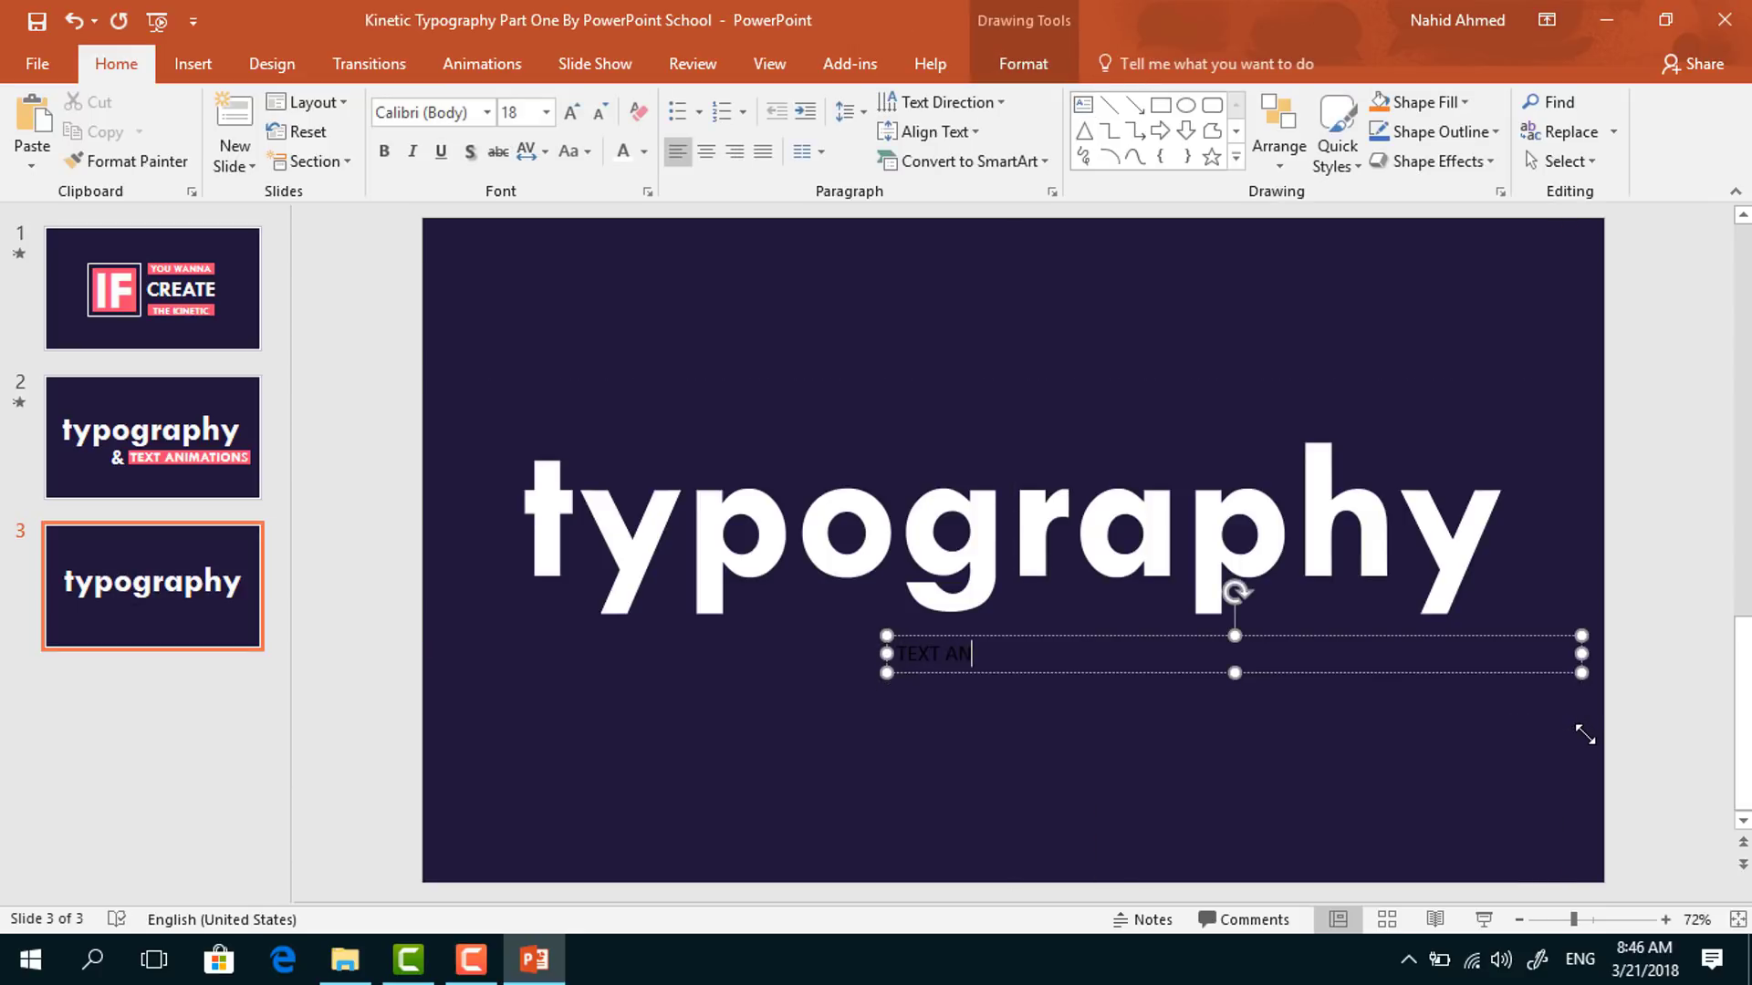
type("TEXT ANIMATIONS")
key("ctrl+a")
left_click(436, 113)
type("Tw")
key("Return")
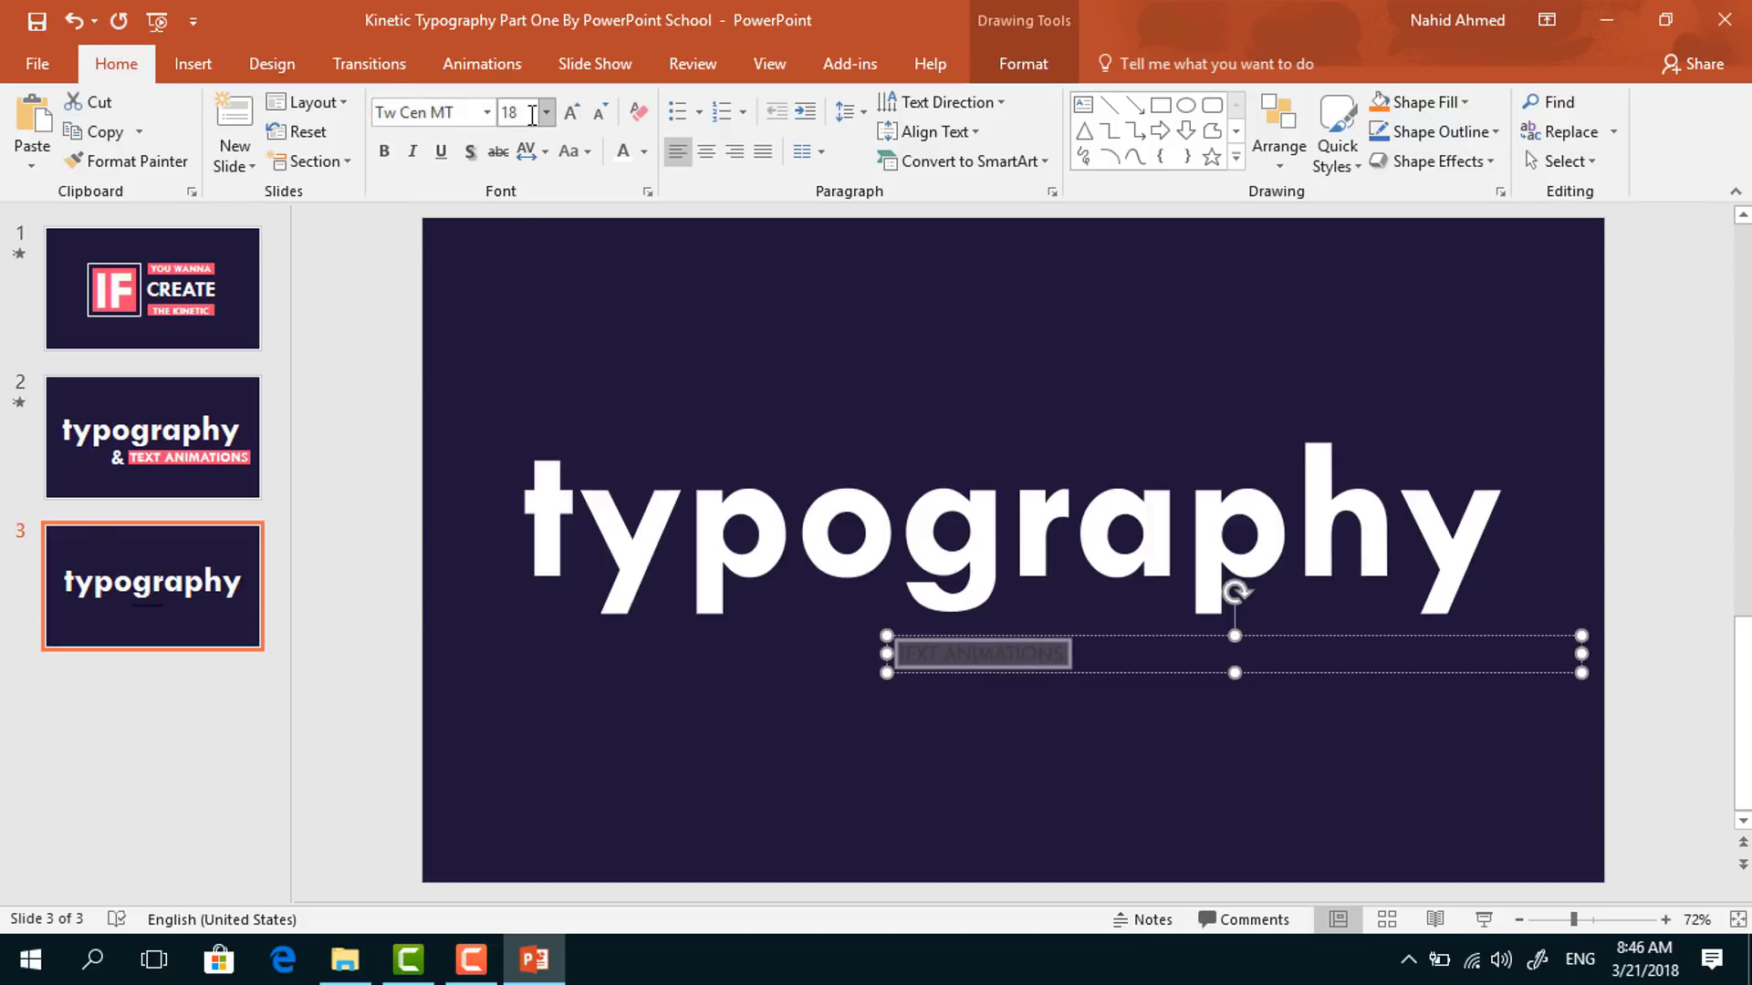
Make TEXT ANIMATIONS size 66, bold, white, and centred
left_click(530, 113)
type("66")
key("Return")
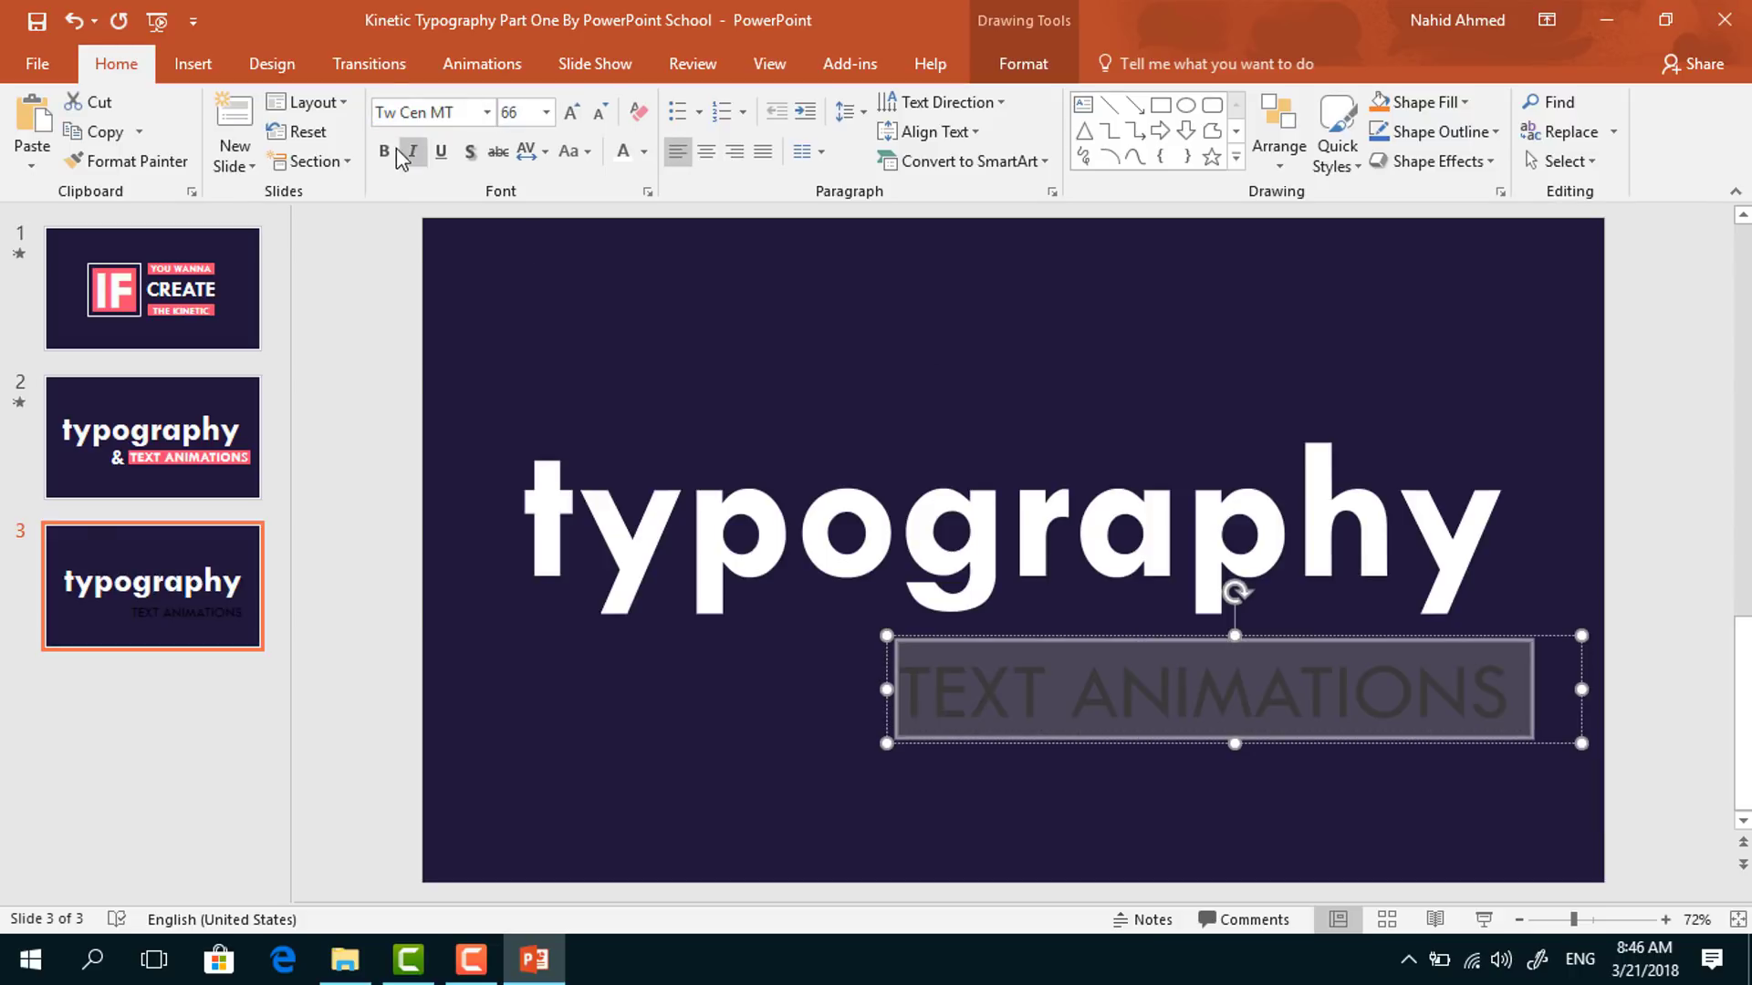
left_click(384, 151)
left_click(644, 152)
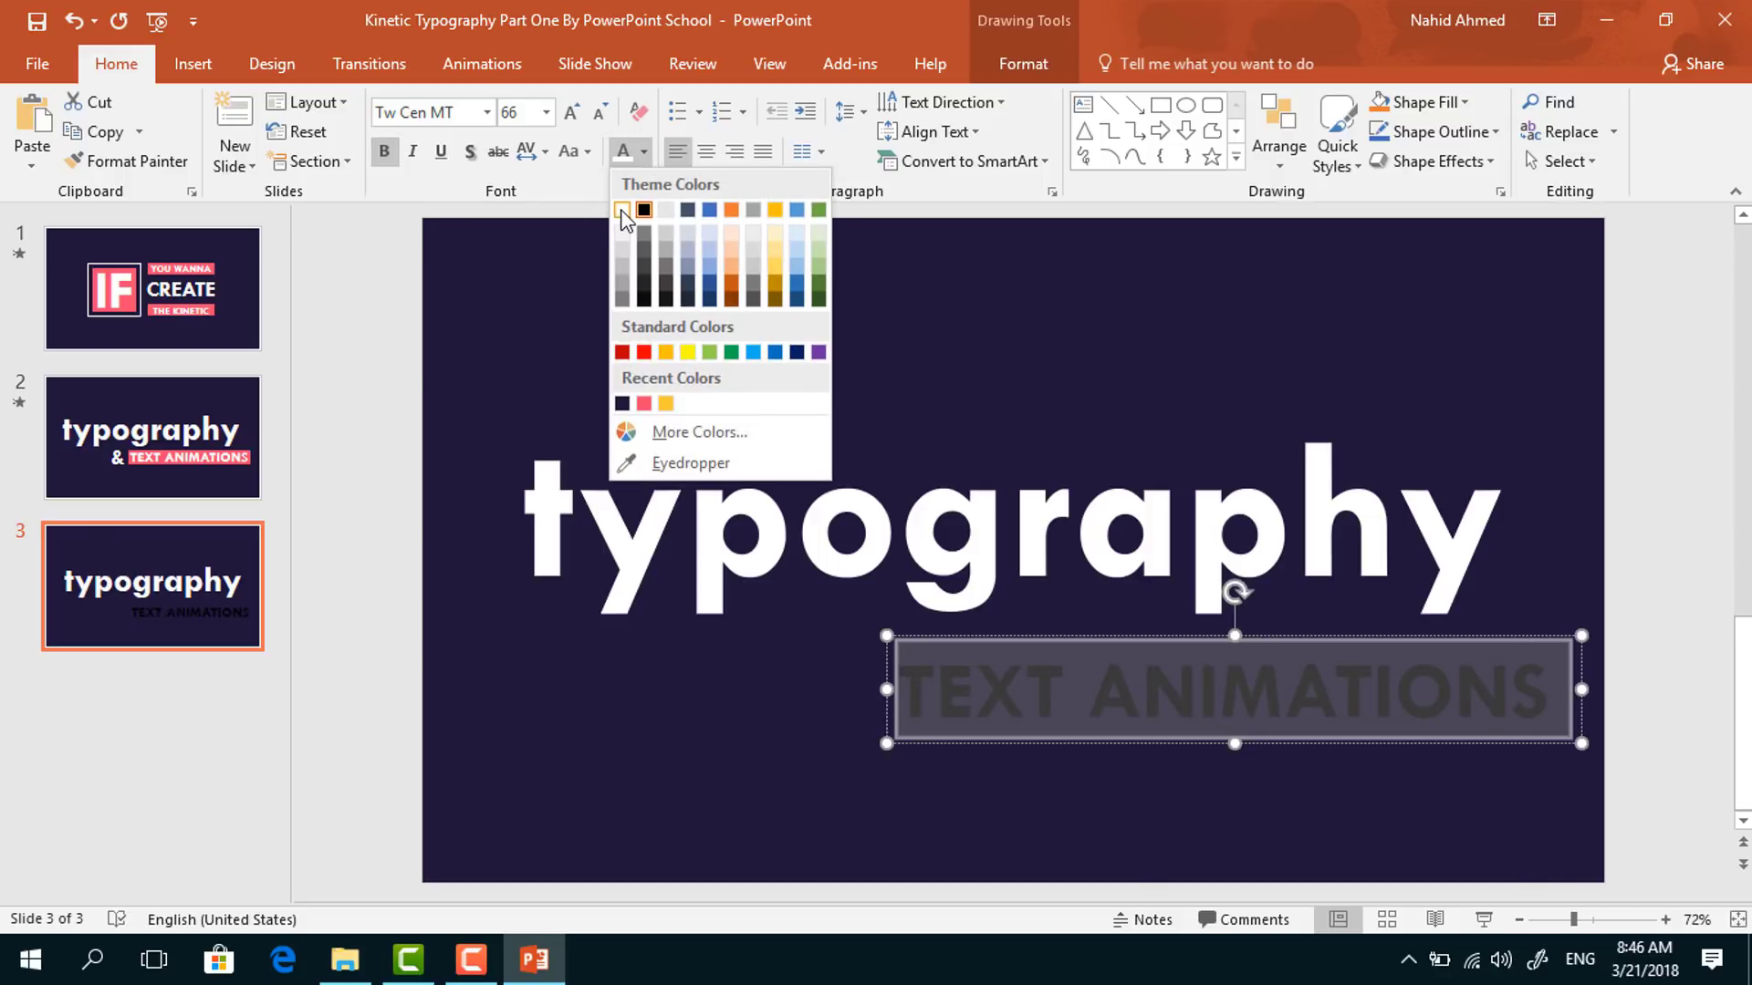
left_click(620, 210)
left_click(706, 151)
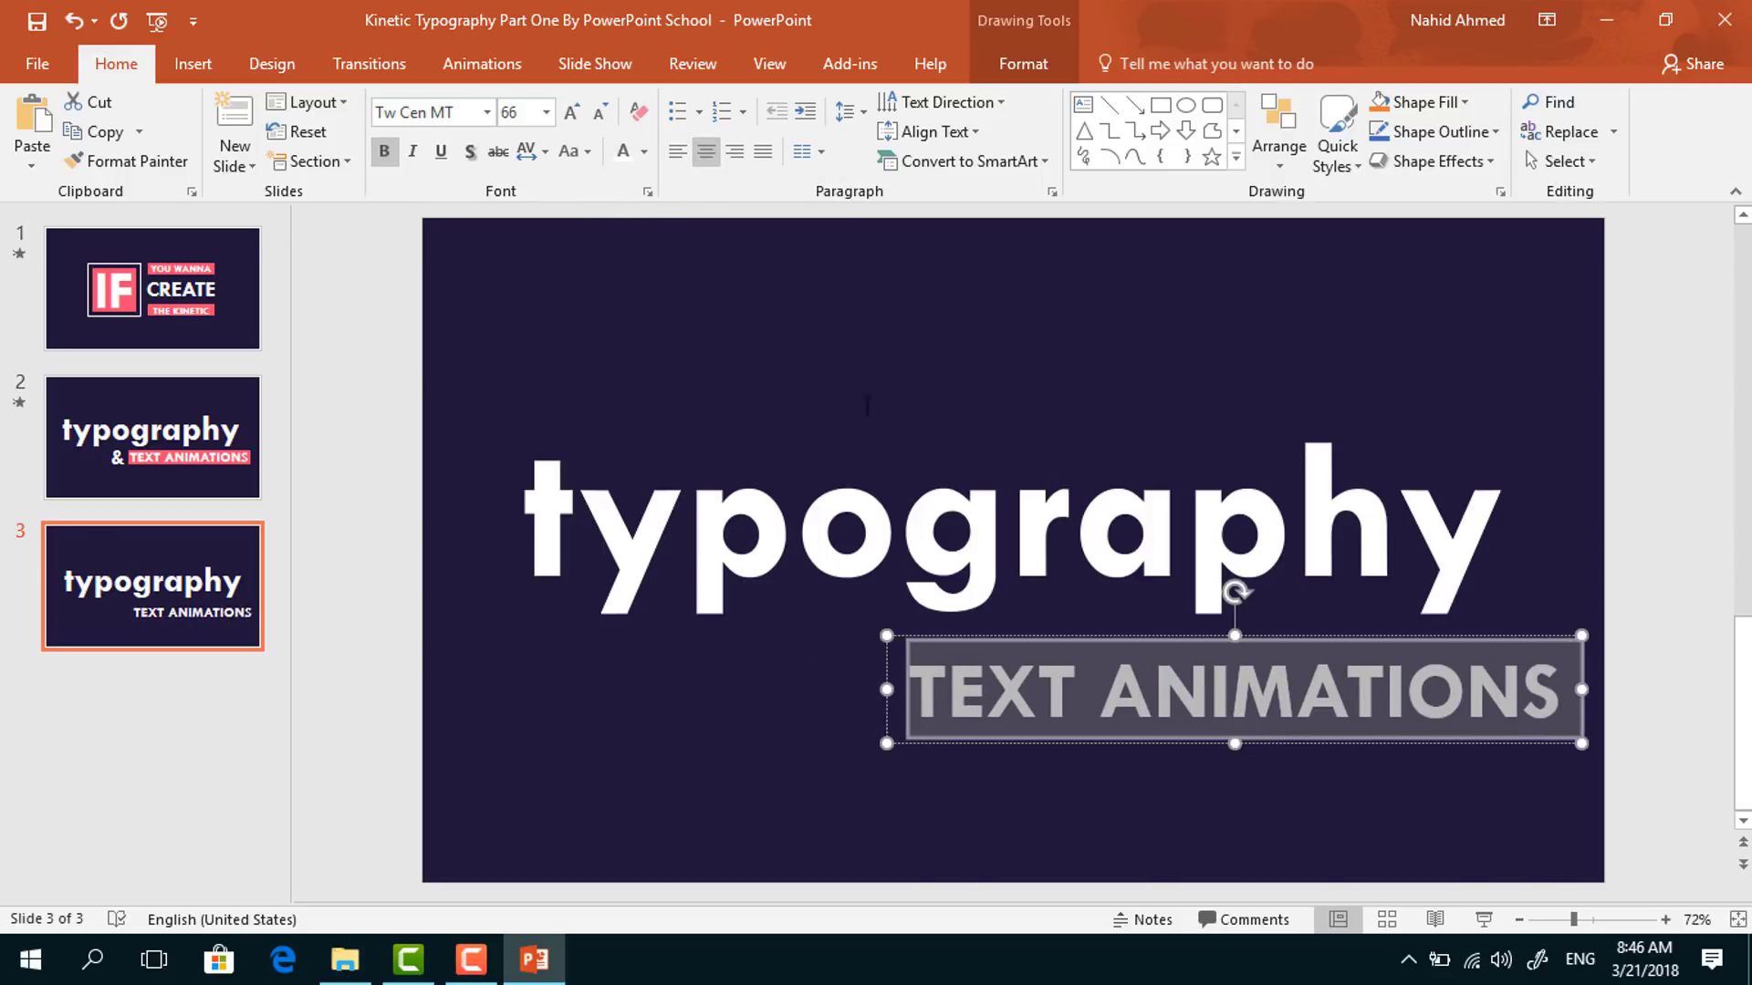
left_click(797, 661)
Draw a rectangle over the subtitle, fill it pink, and remove its outline
left_click(1161, 105)
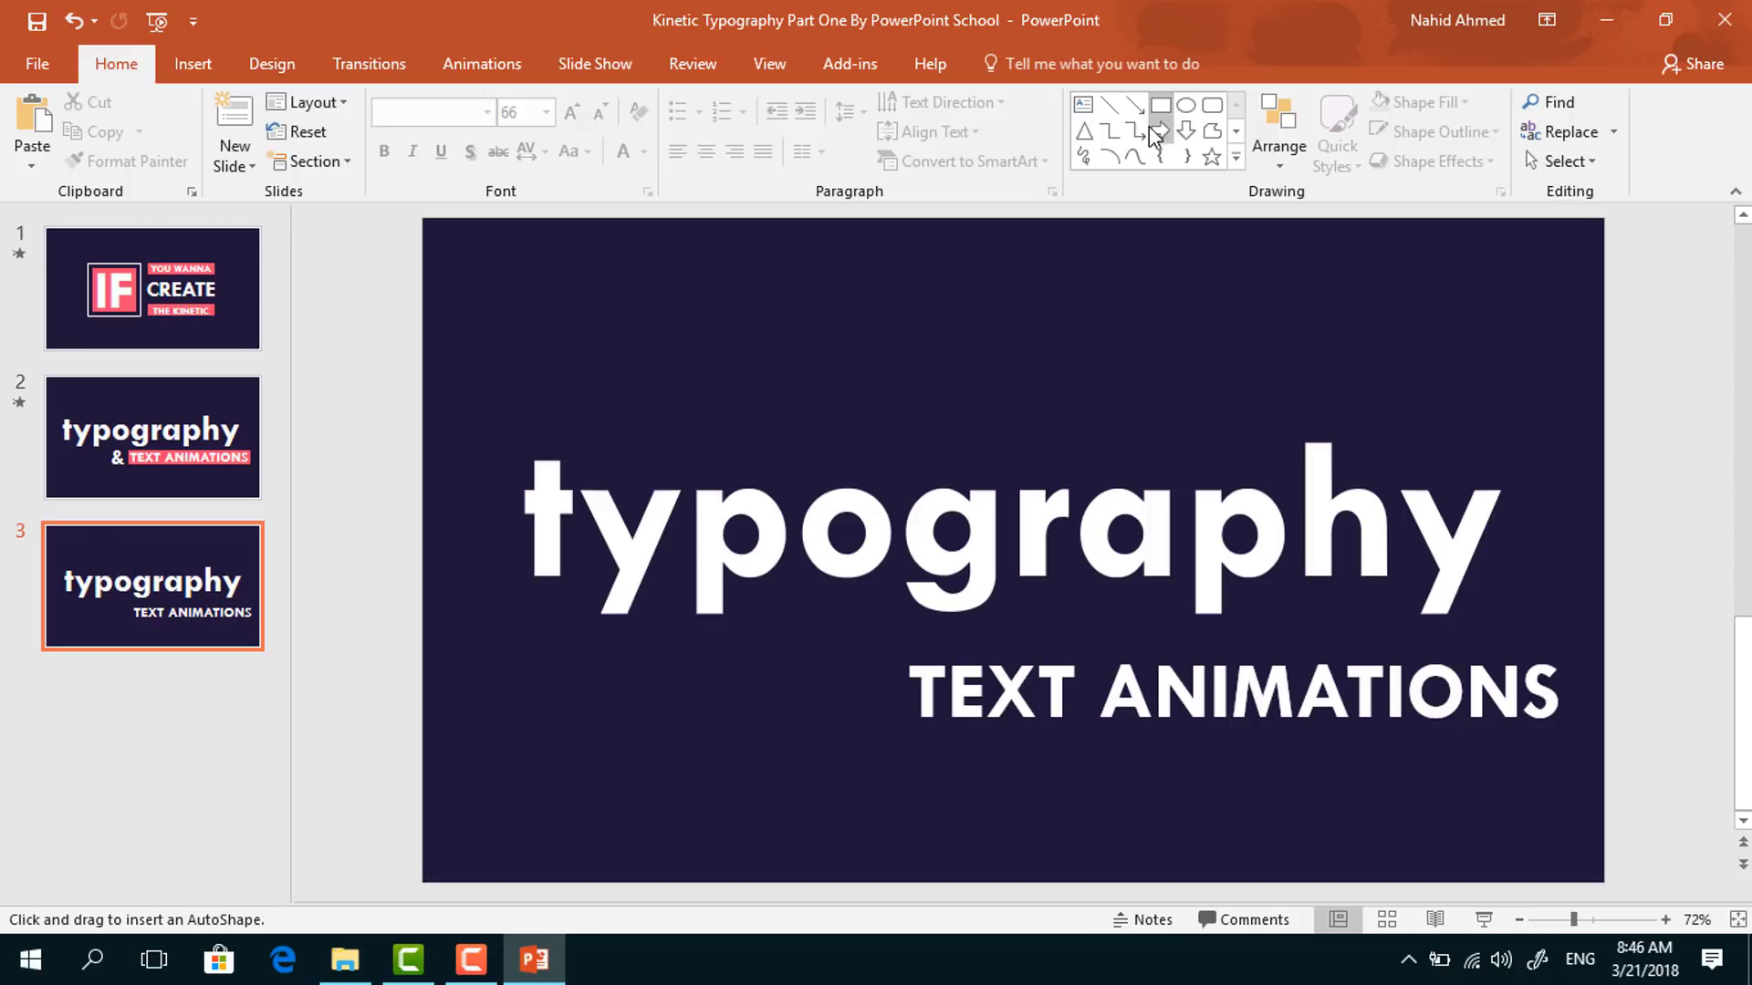
mouse_move(890, 654)
left_mouse_down()
mouse_move(963, 742)
mouse_move(1571, 732)
left_mouse_up()
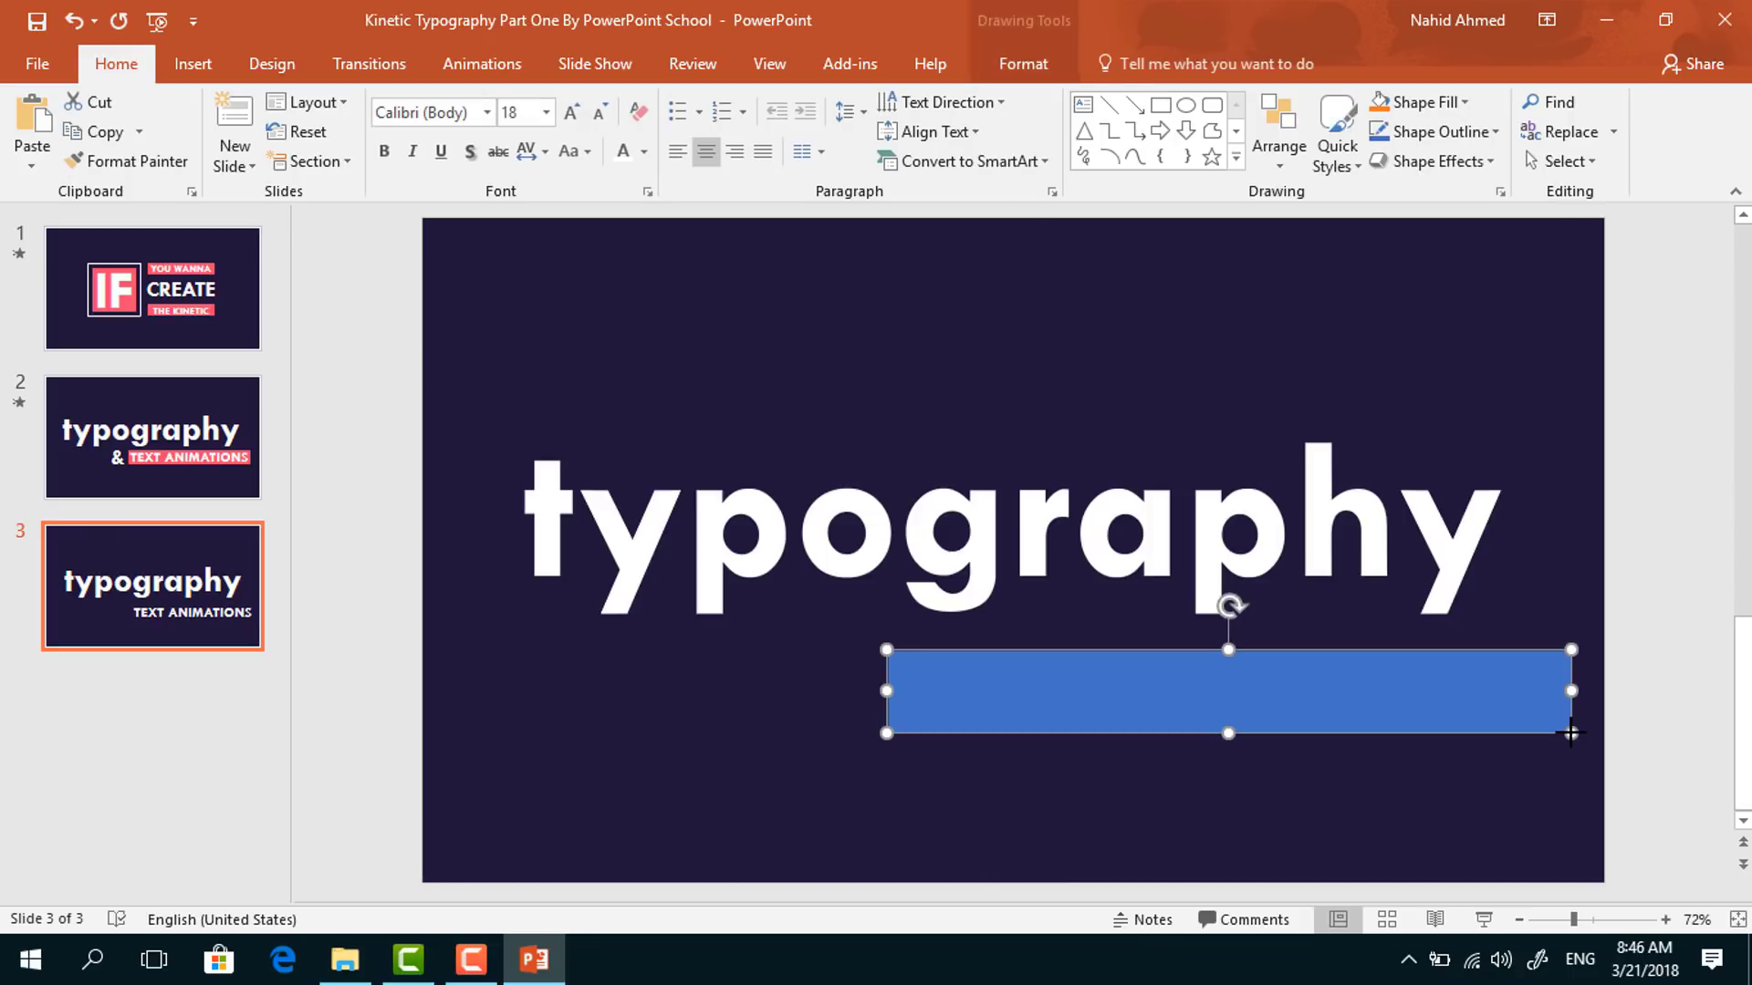
left_click(1020, 65)
left_click(684, 102)
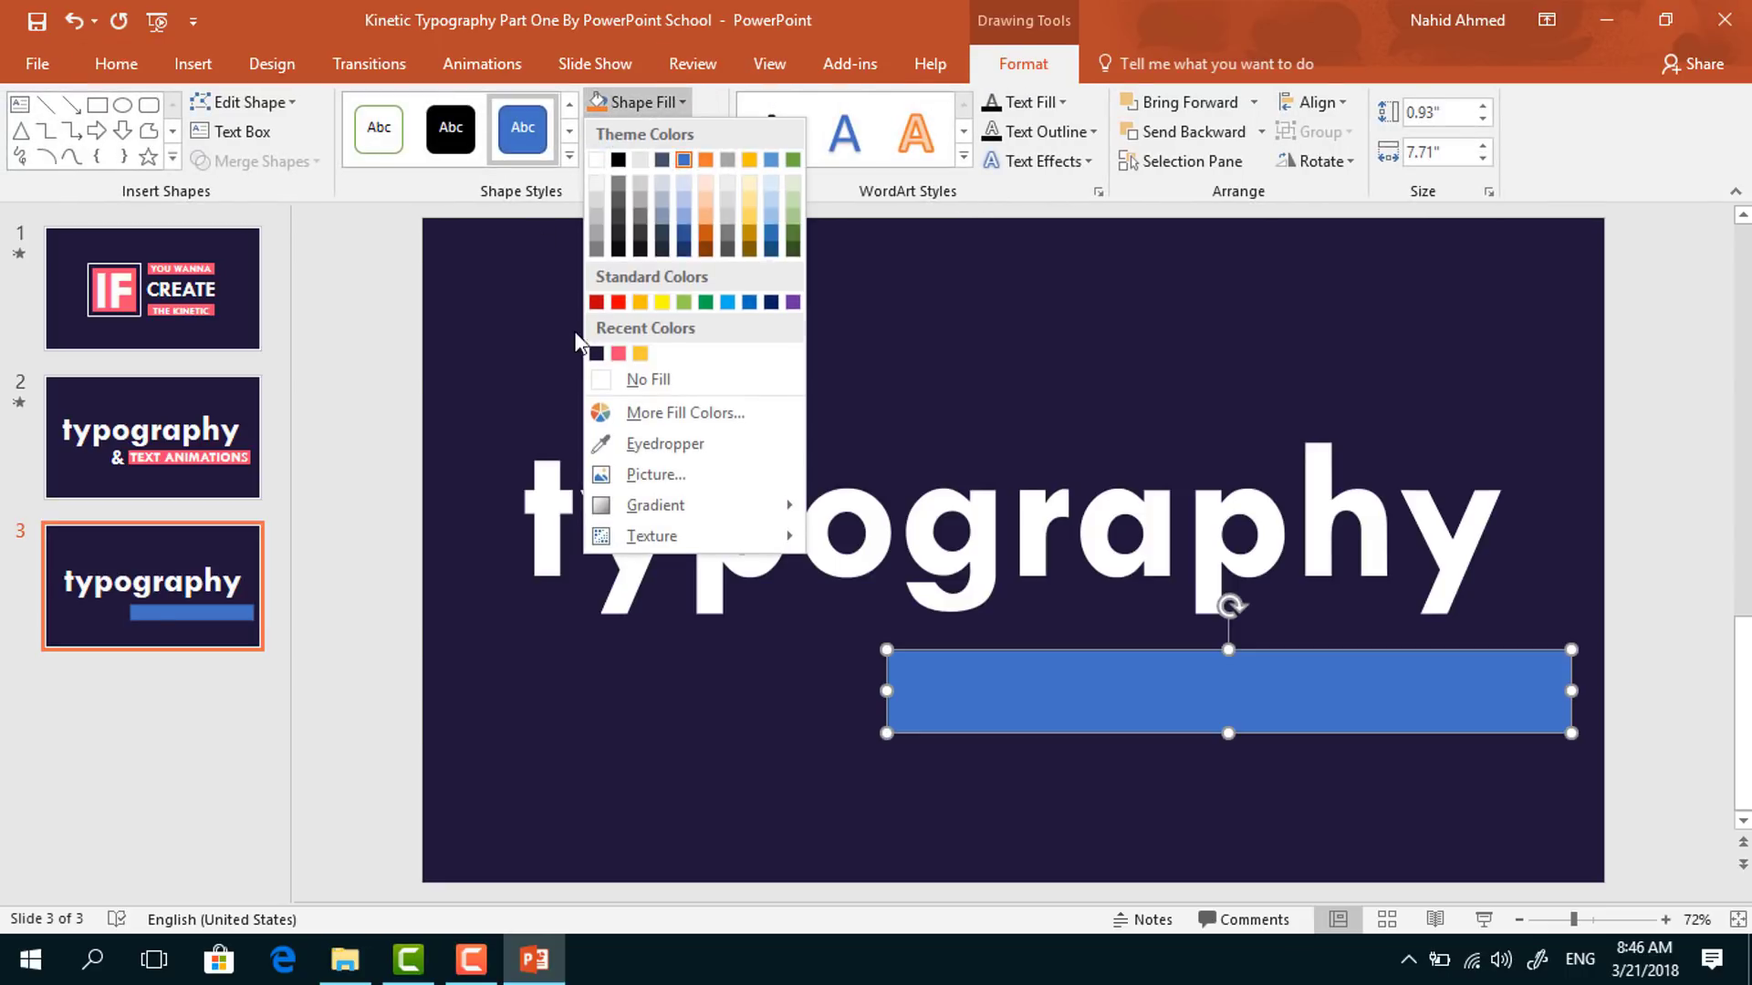
left_click(620, 354)
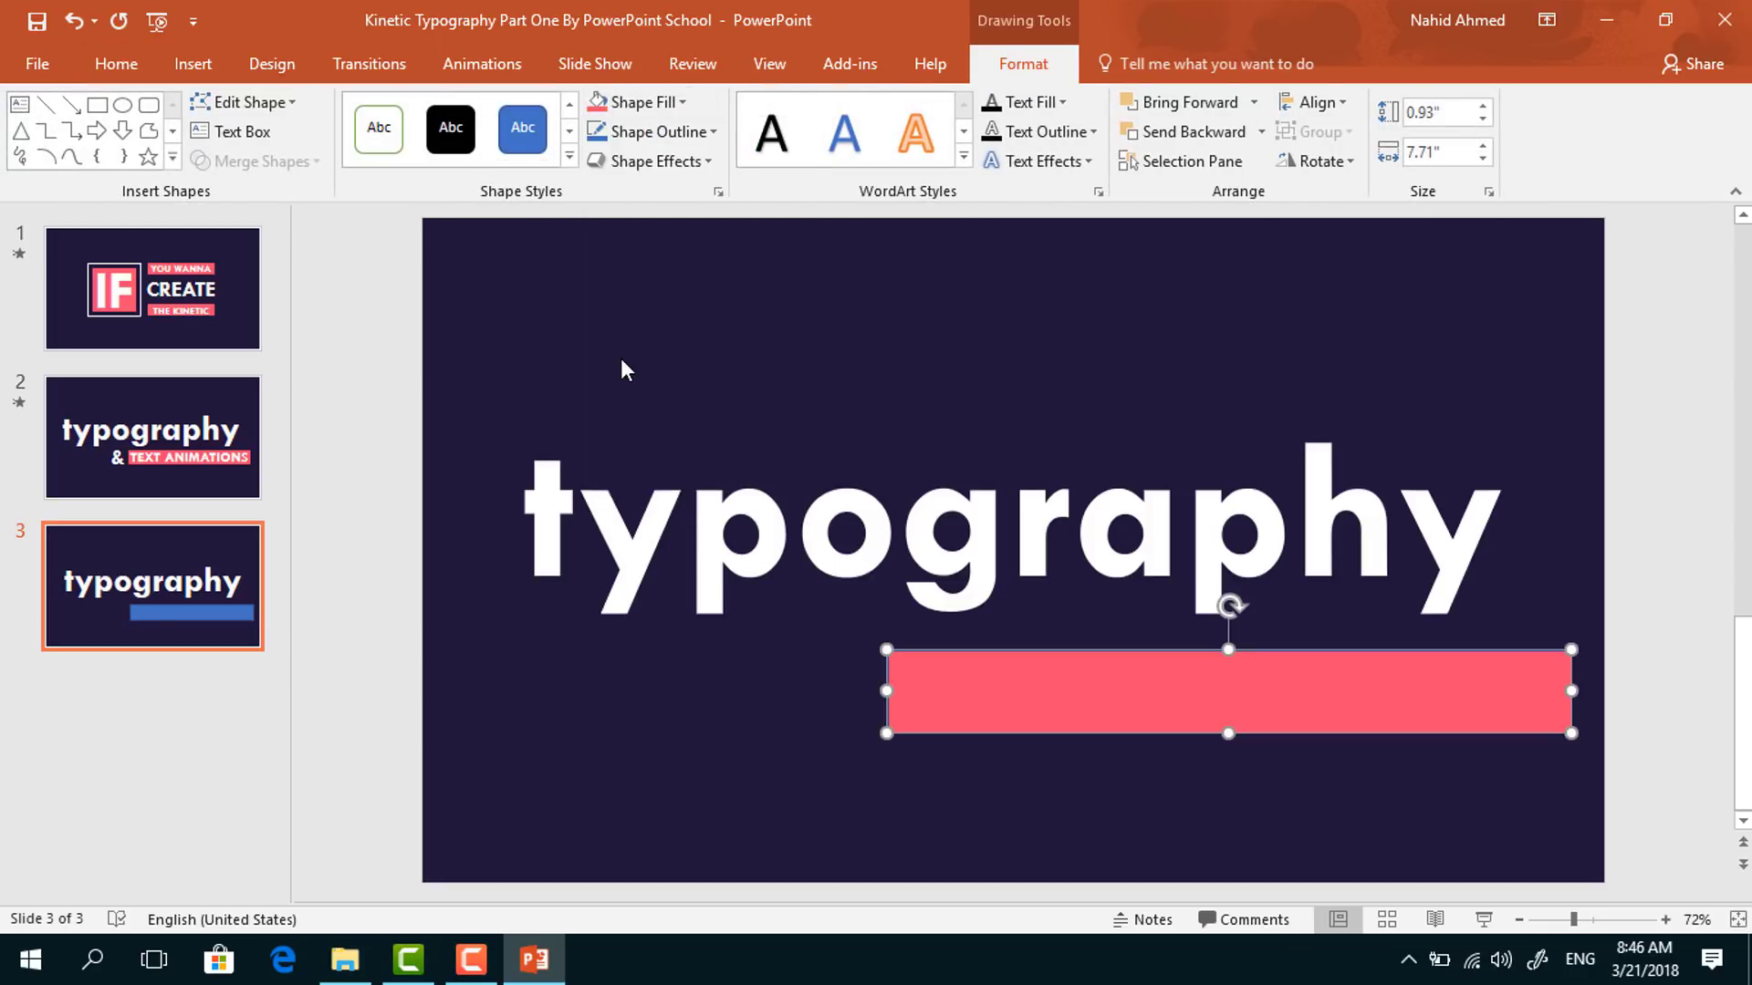
left_click(666, 138)
left_click(601, 412)
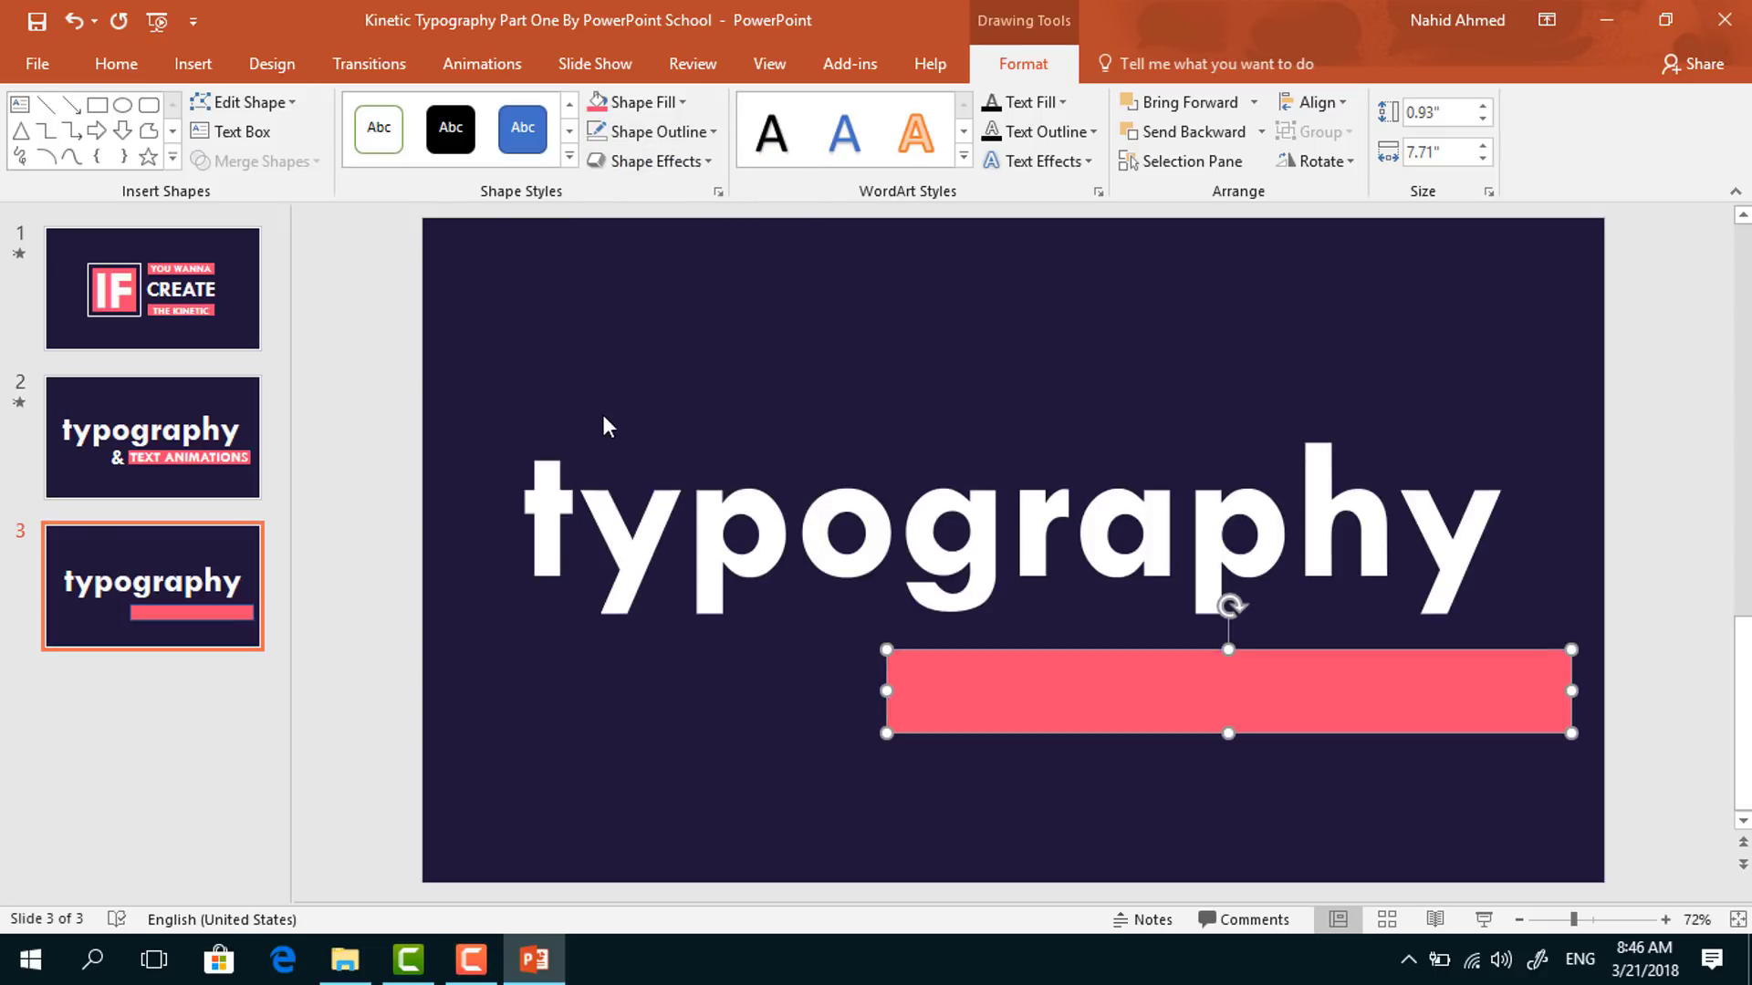
Send the pink bar behind the subtitle, group them, and nudge the group up
right_click(1083, 714)
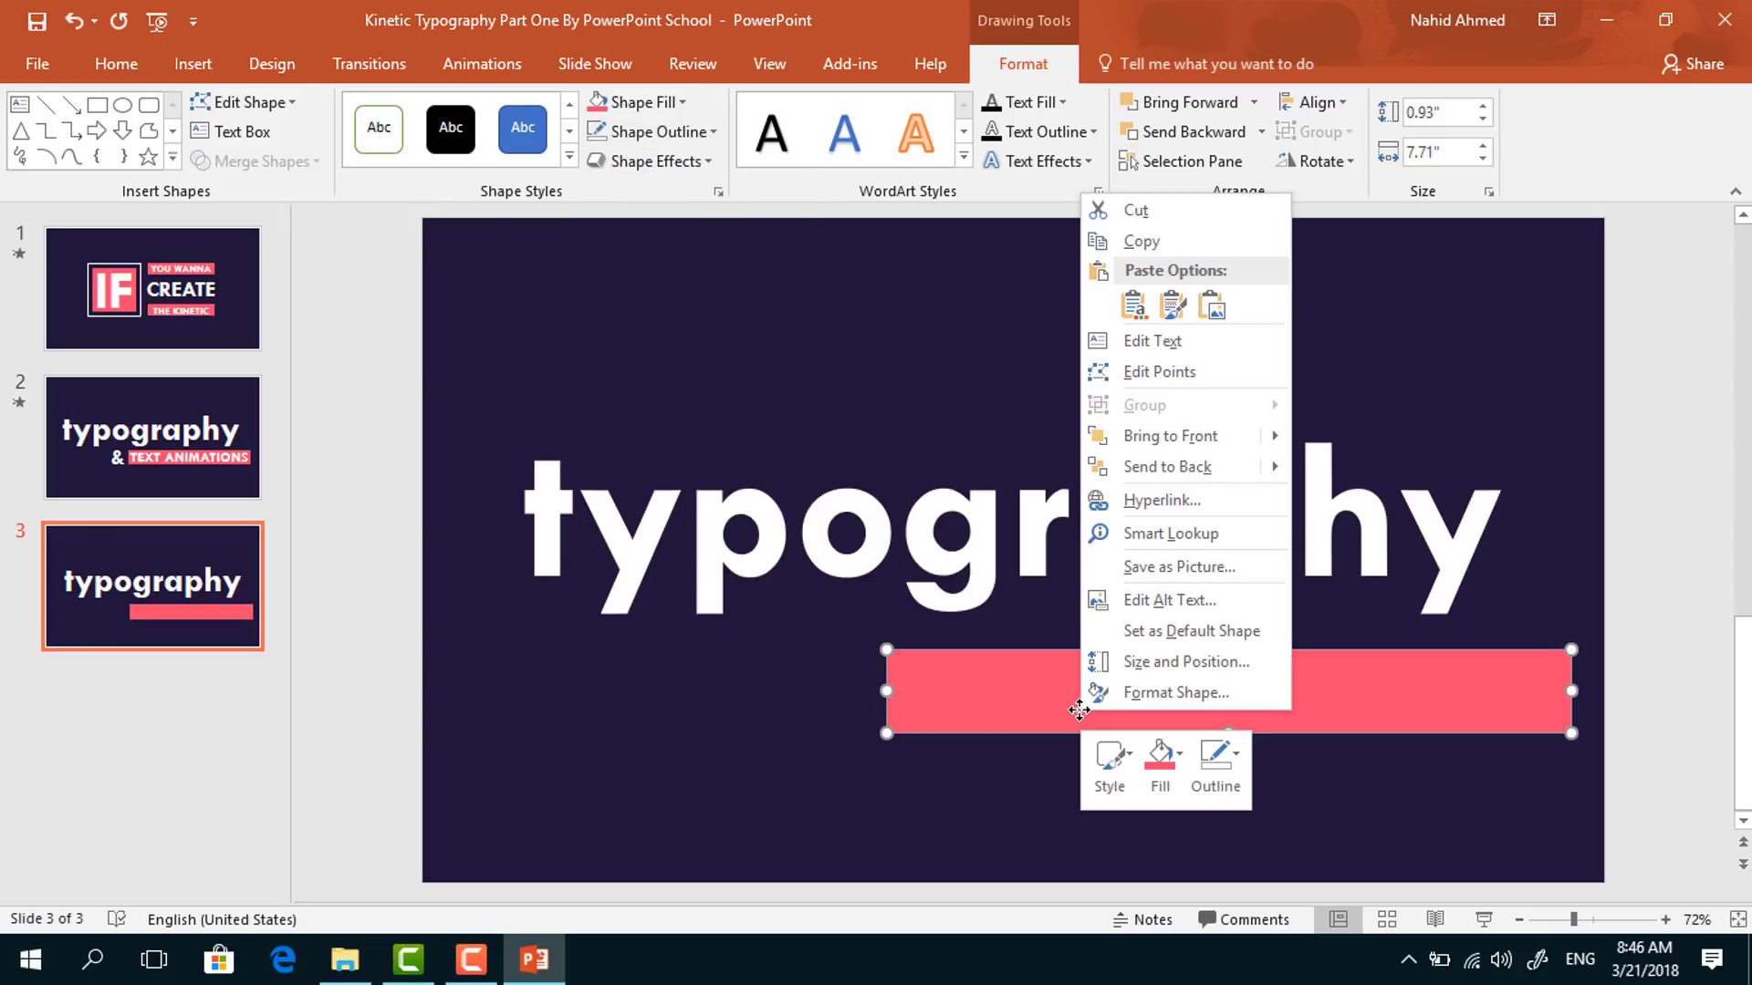
left_click(1134, 306)
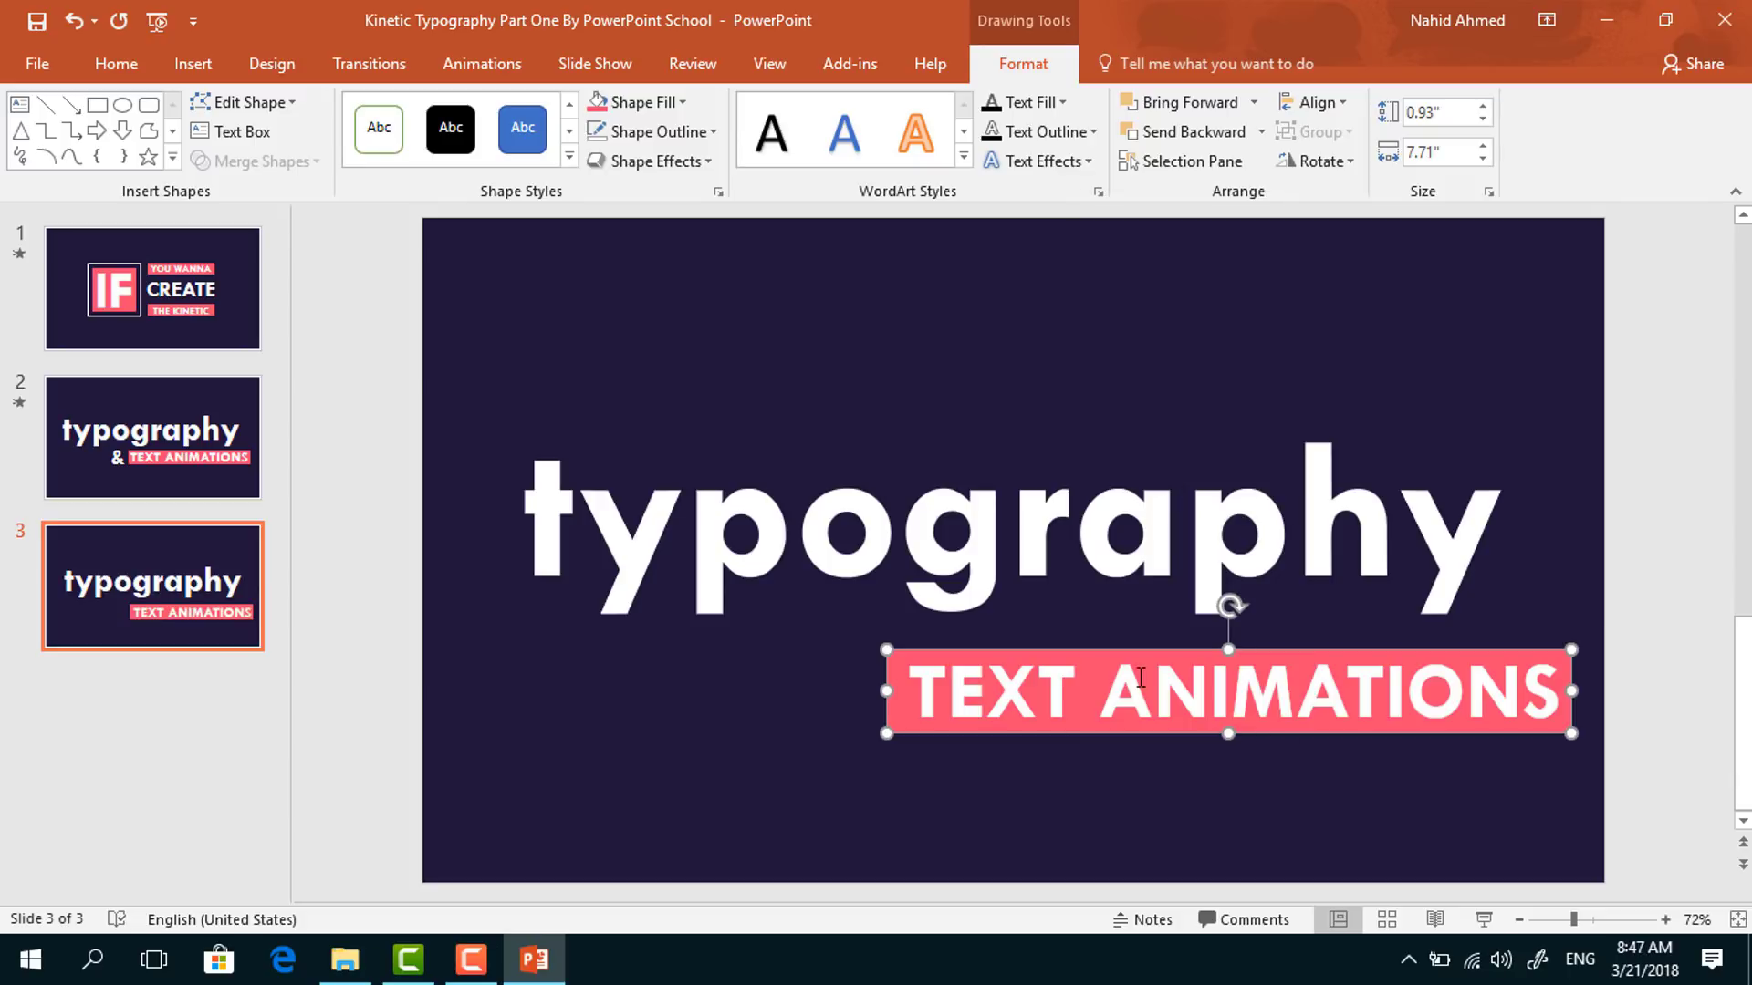
left_click(1140, 684)
left_click_drag(1152, 744, 1144, 742)
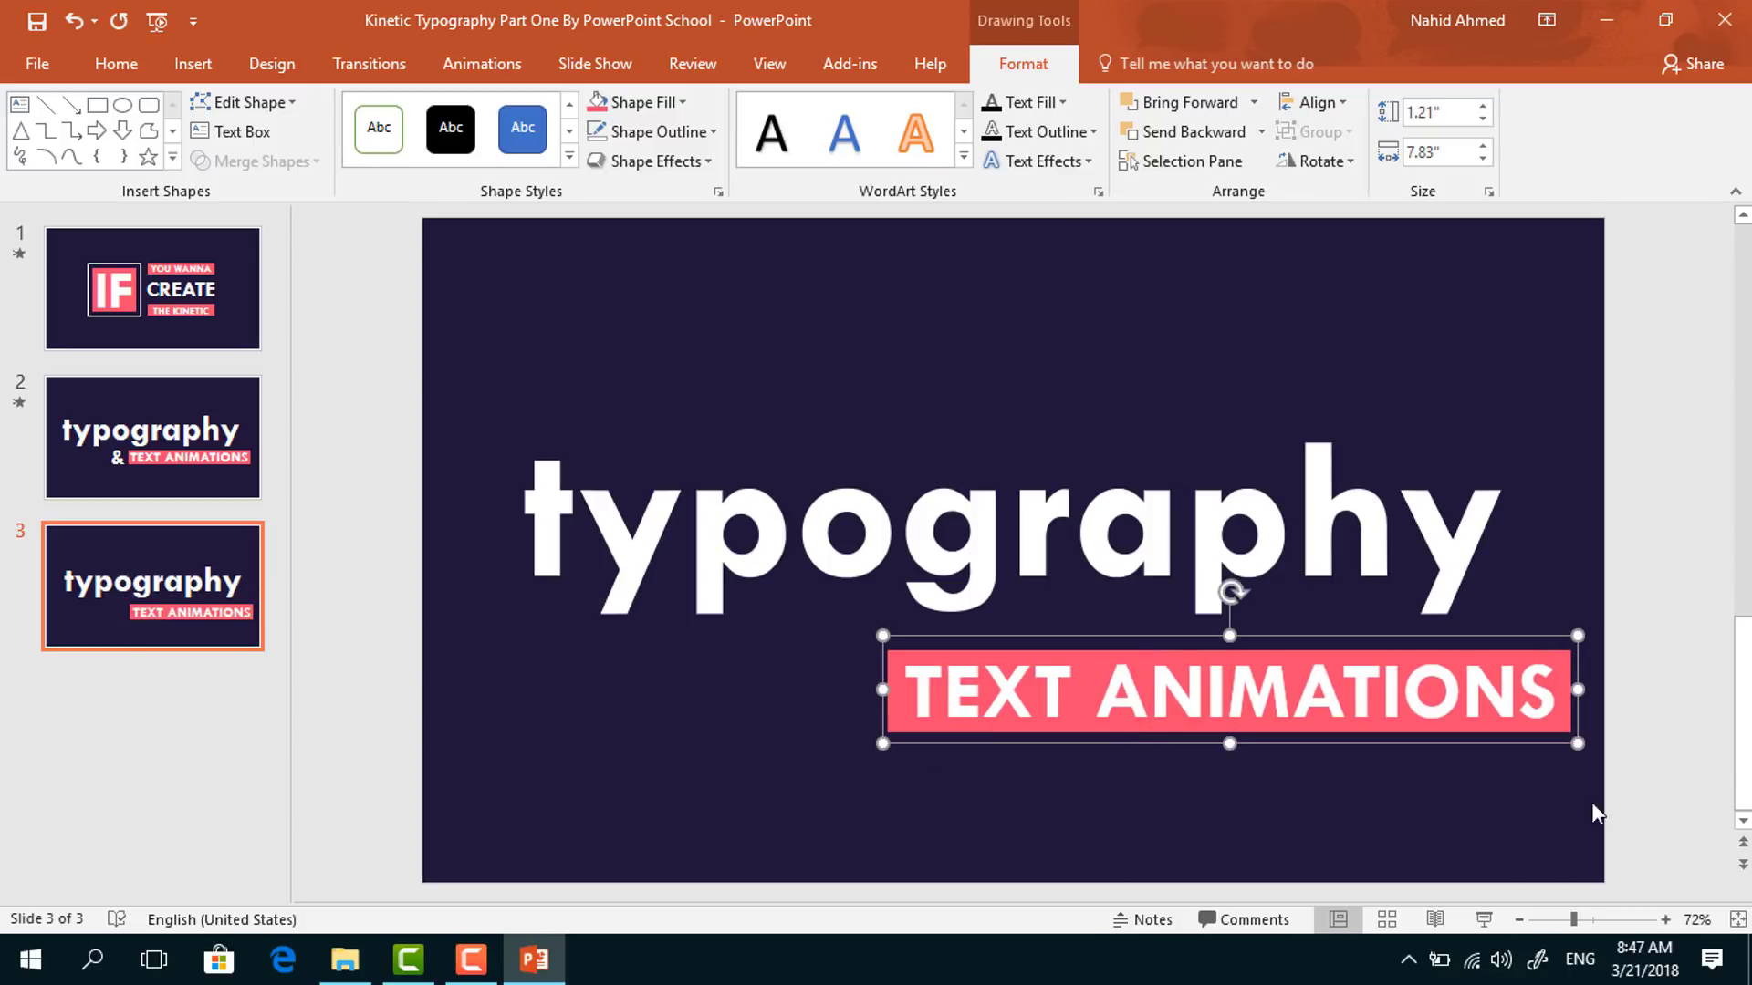
left_click_drag(1638, 792, 876, 620)
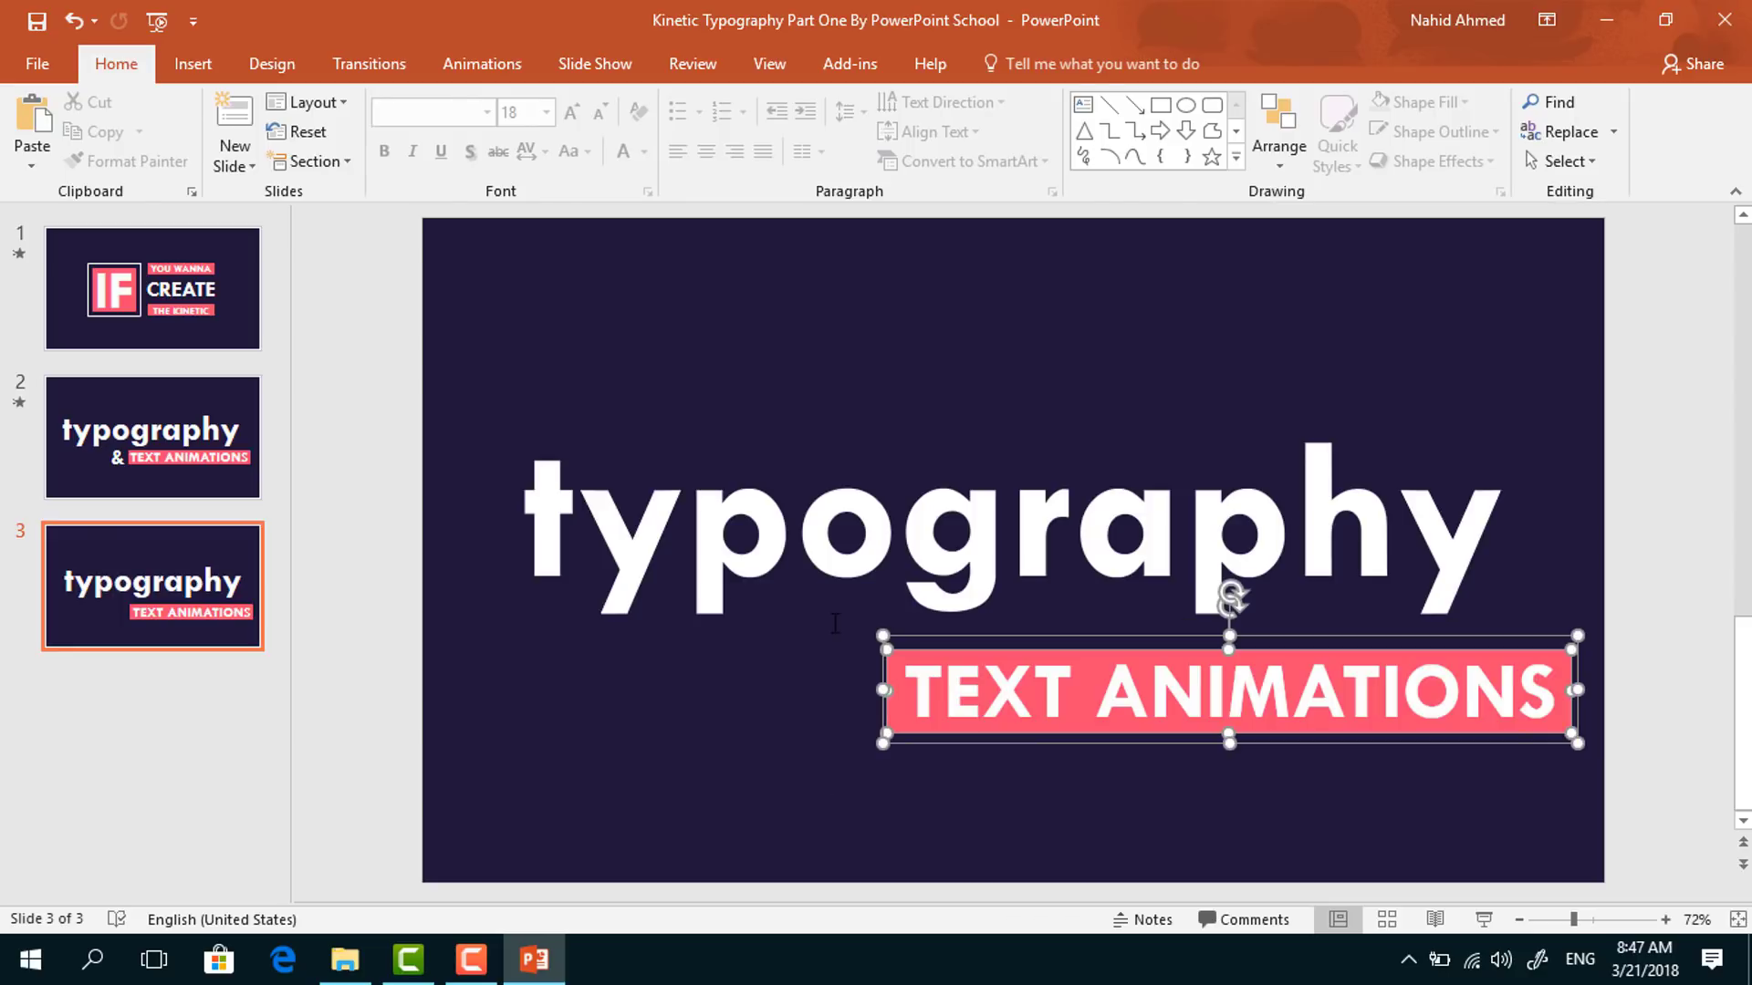
key("ctrl+g")
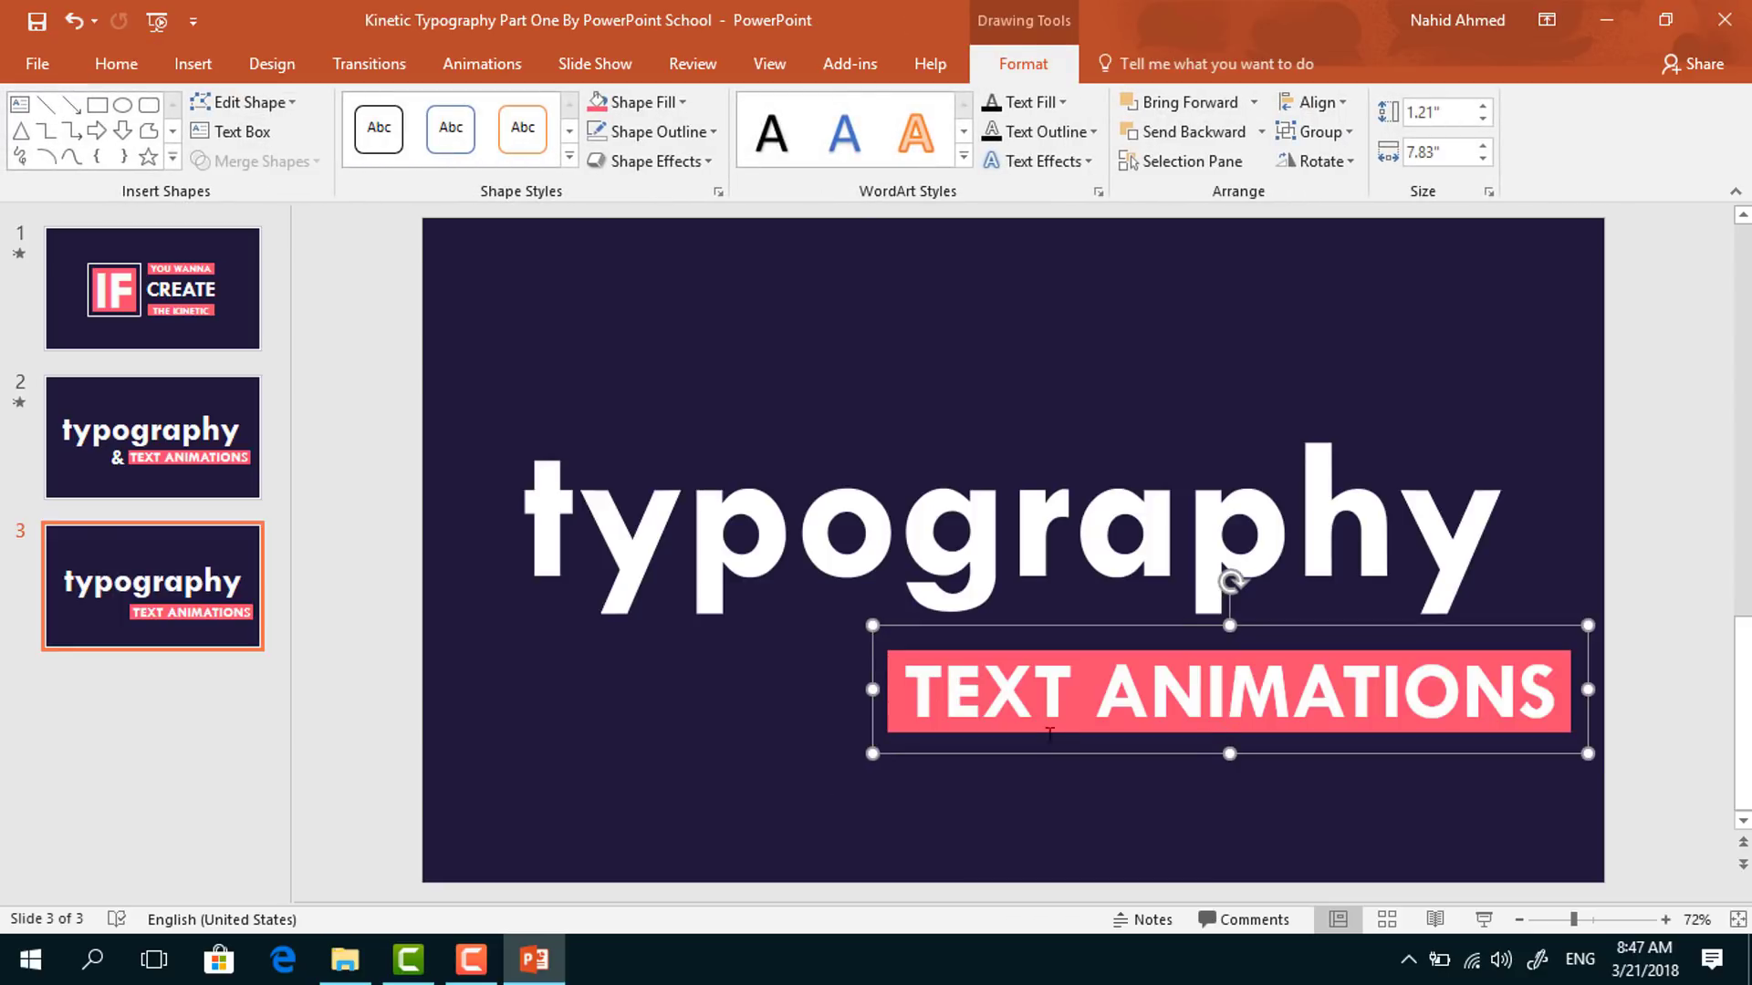
left_click_drag(1212, 742, 1214, 730)
Duplicate the TEXT ANIMATIONS label and move the copy to the left
left_click(998, 802)
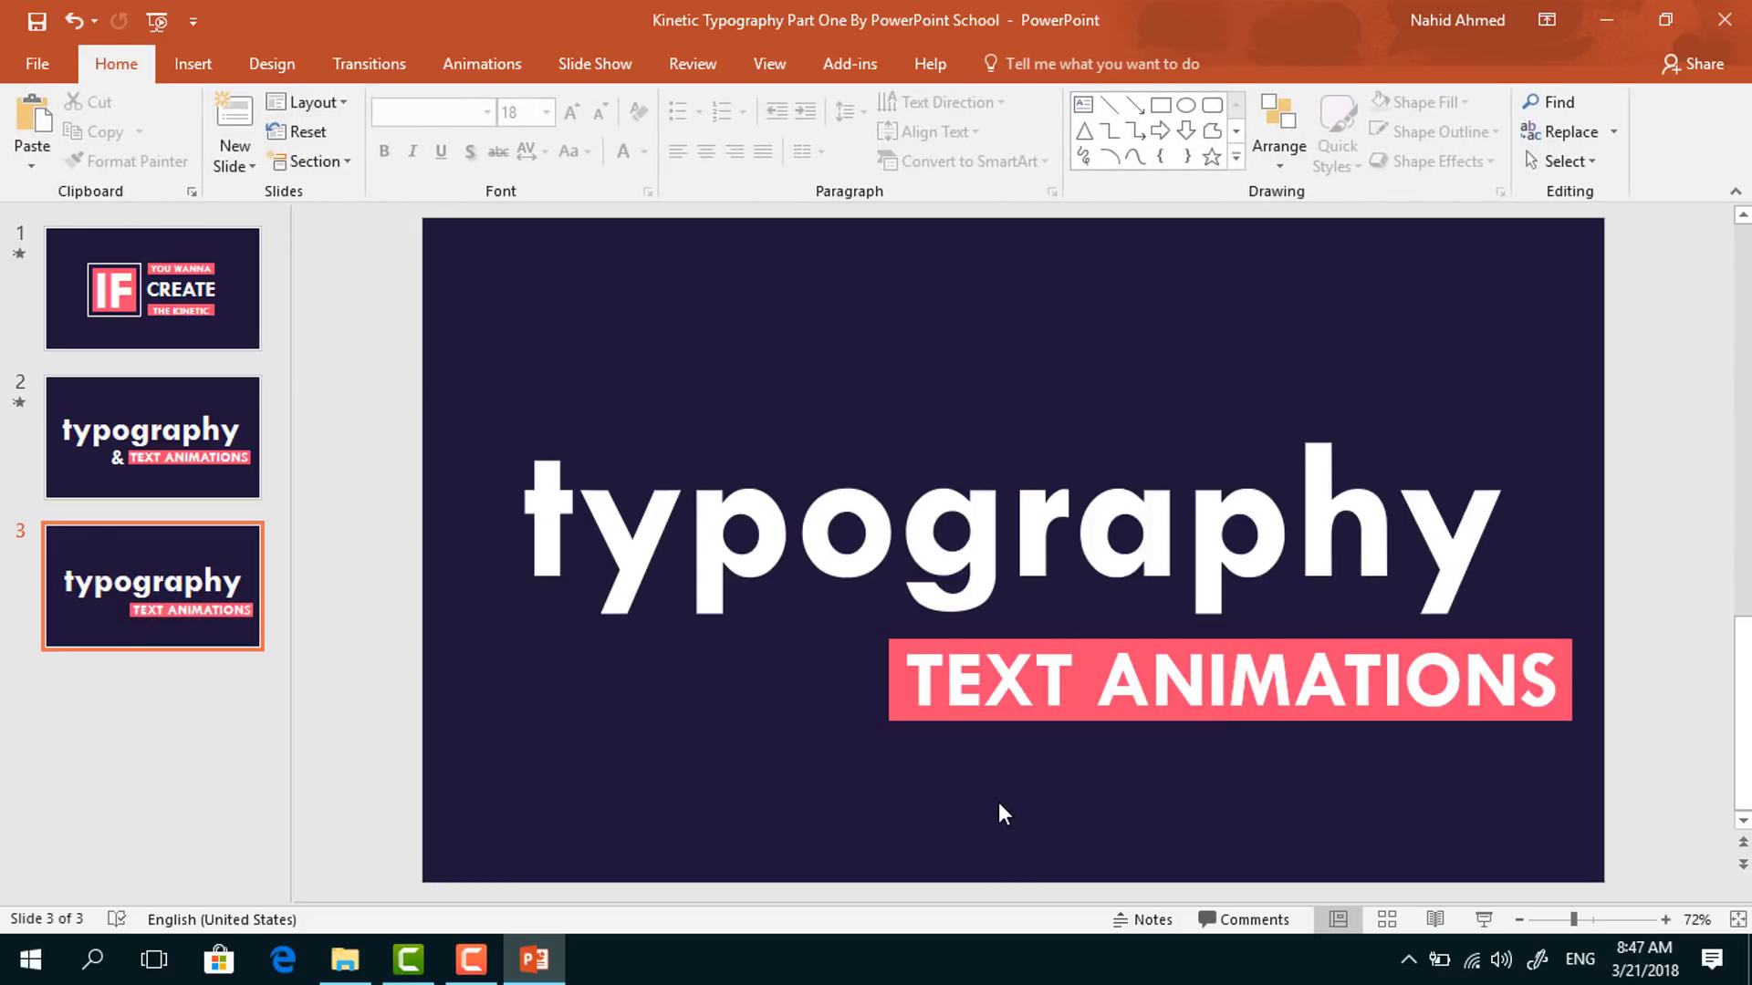
left_click(1257, 699)
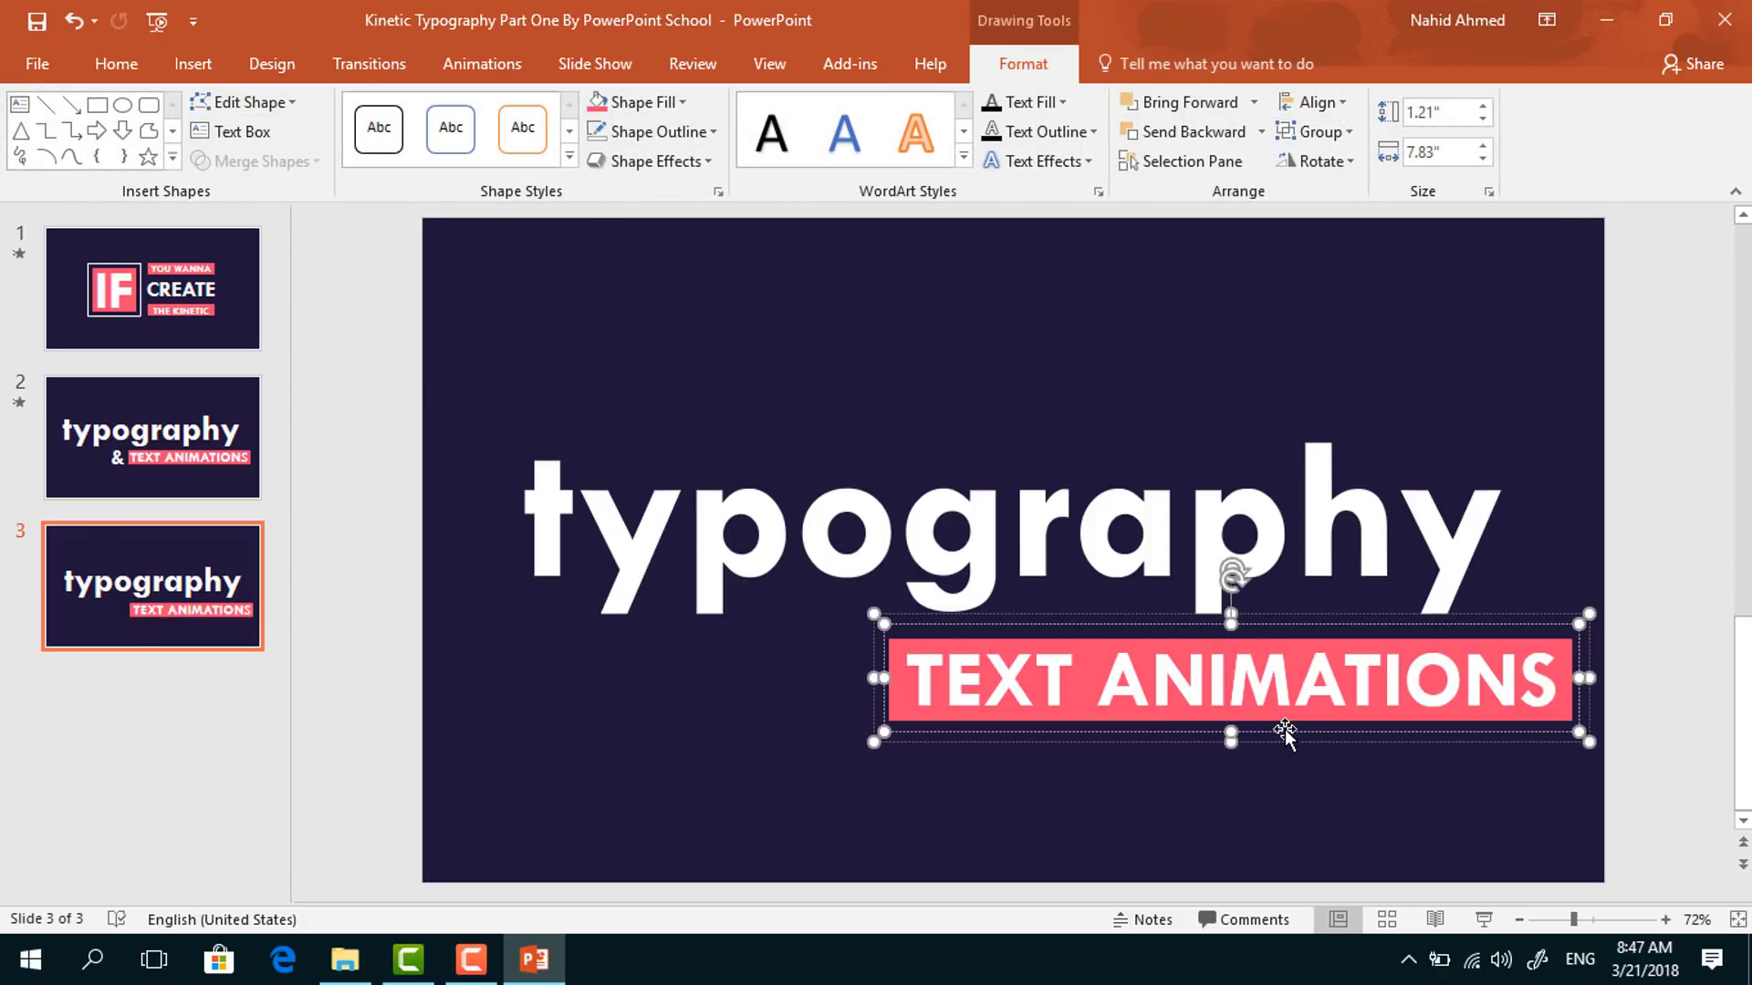
key("ctrl+c")
key("ctrl+v")
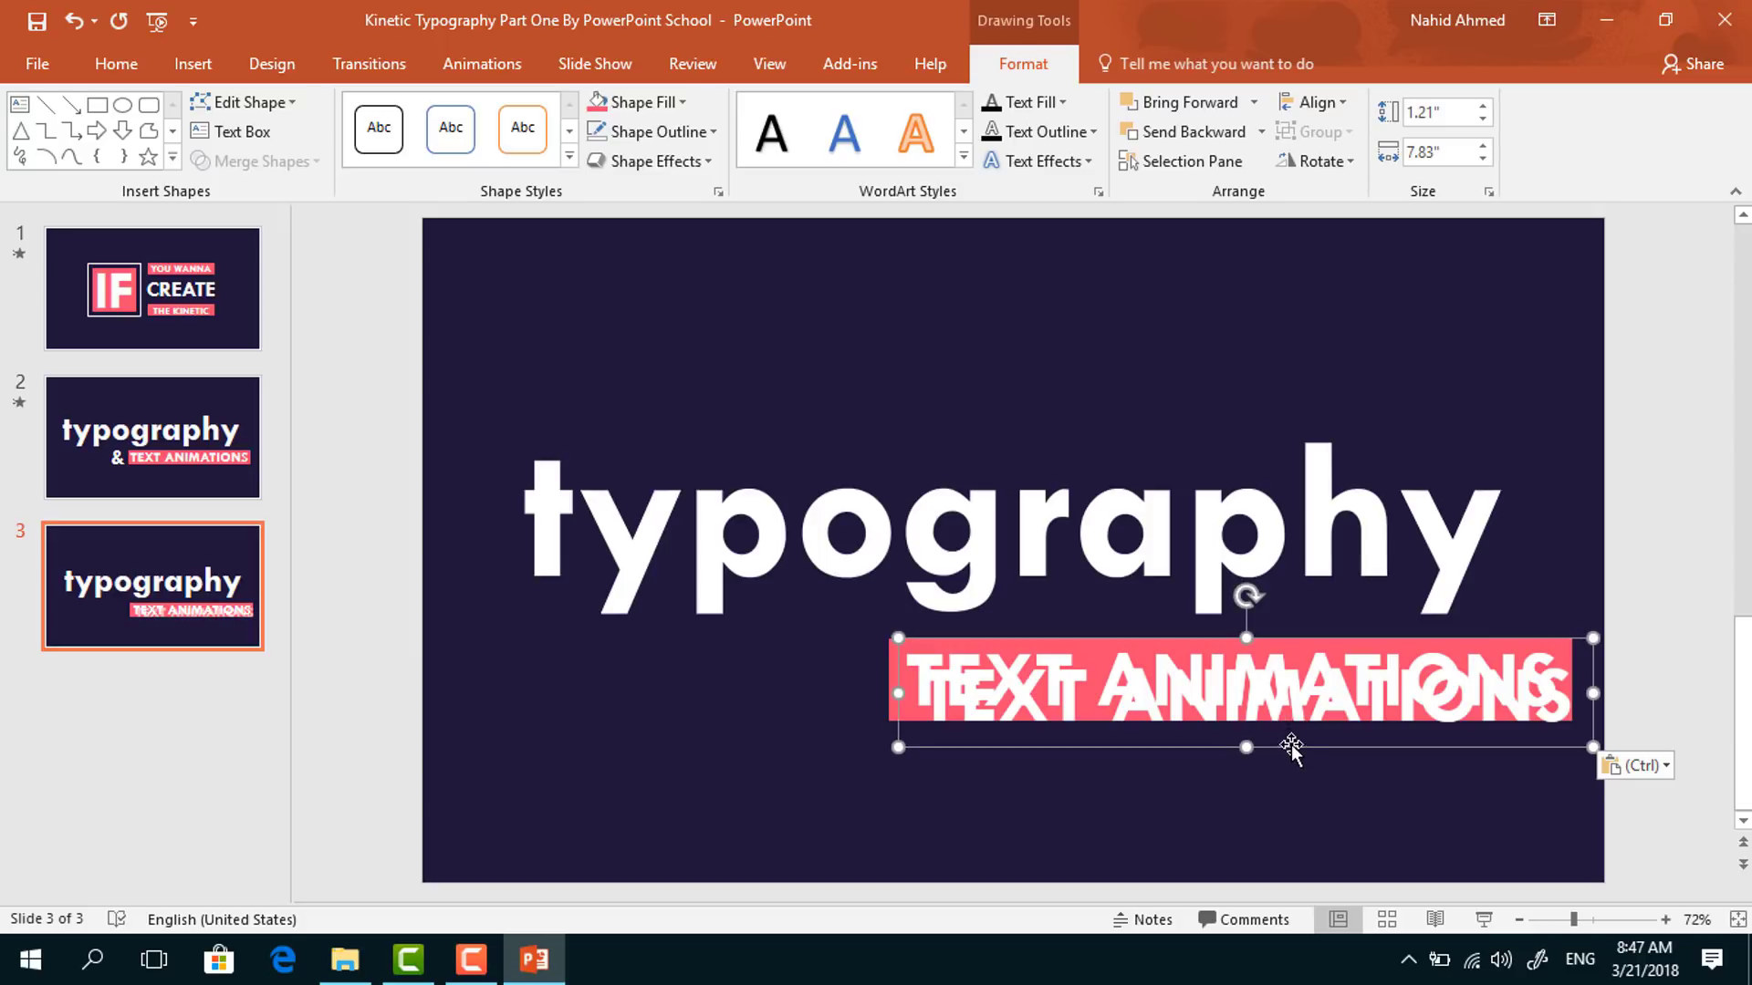
left_click_drag(1289, 743, 922, 735)
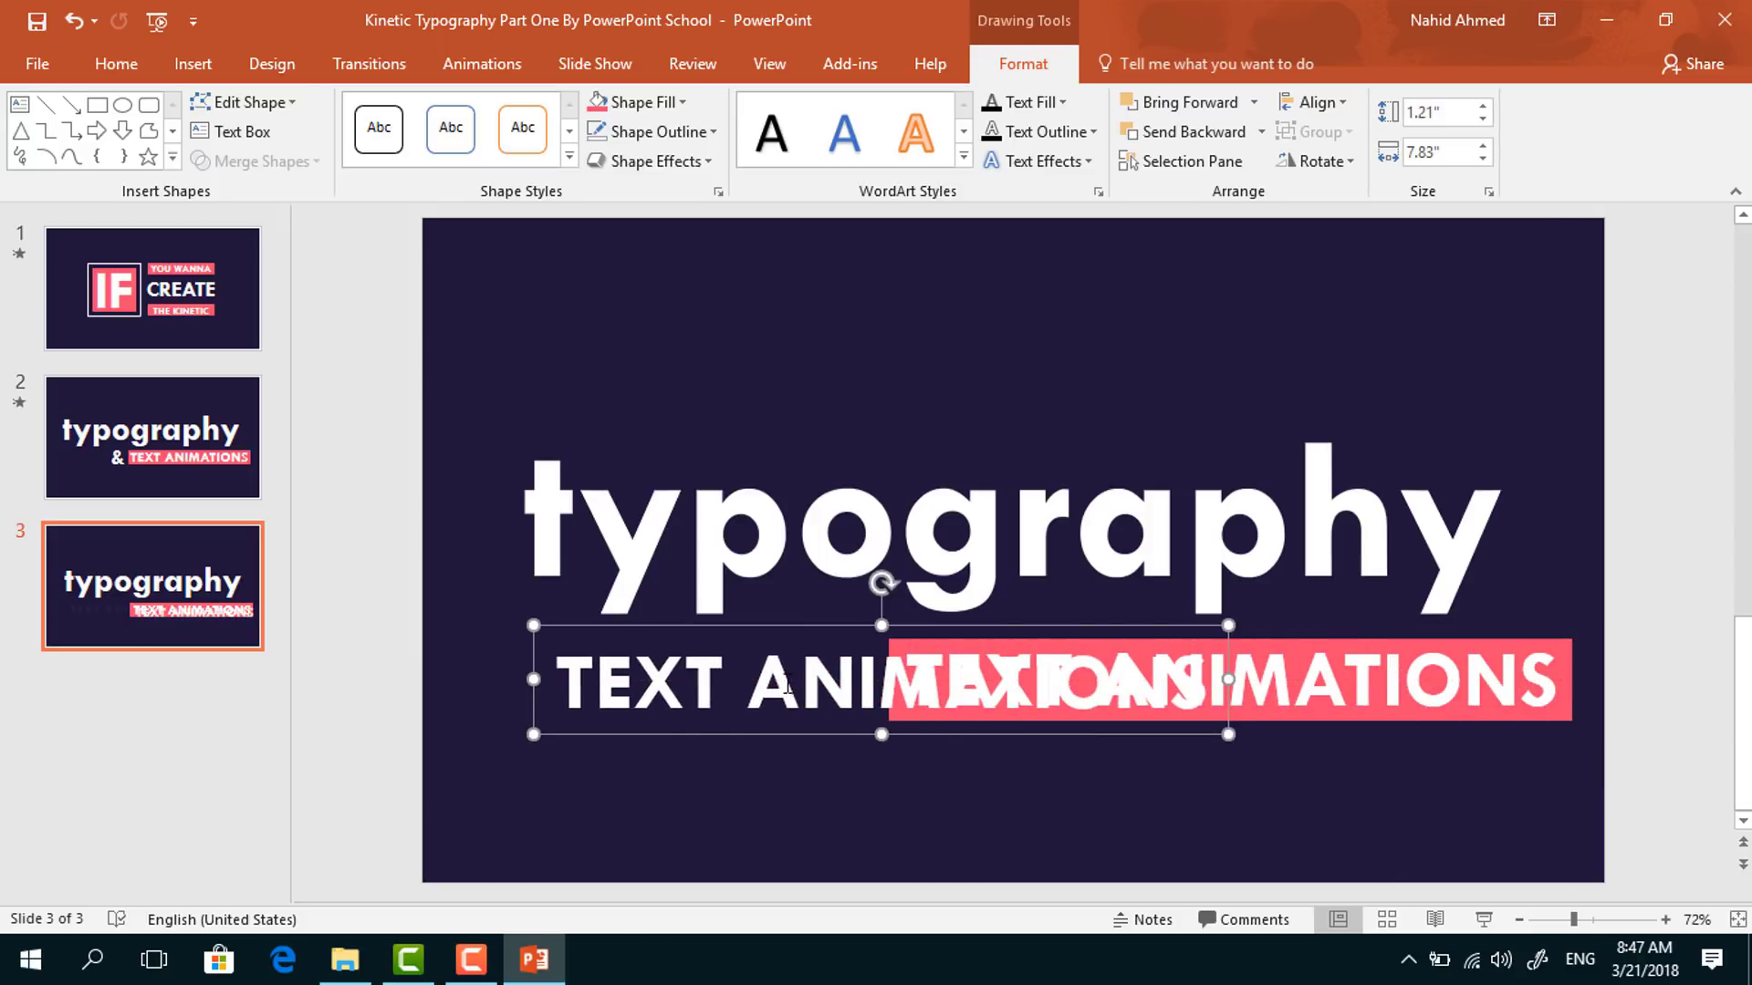
Change the copy's text to '&', narrow its box, and place it beside the label
triple_click(781, 681)
type("&")
left_click_drag(1228, 679, 584, 573)
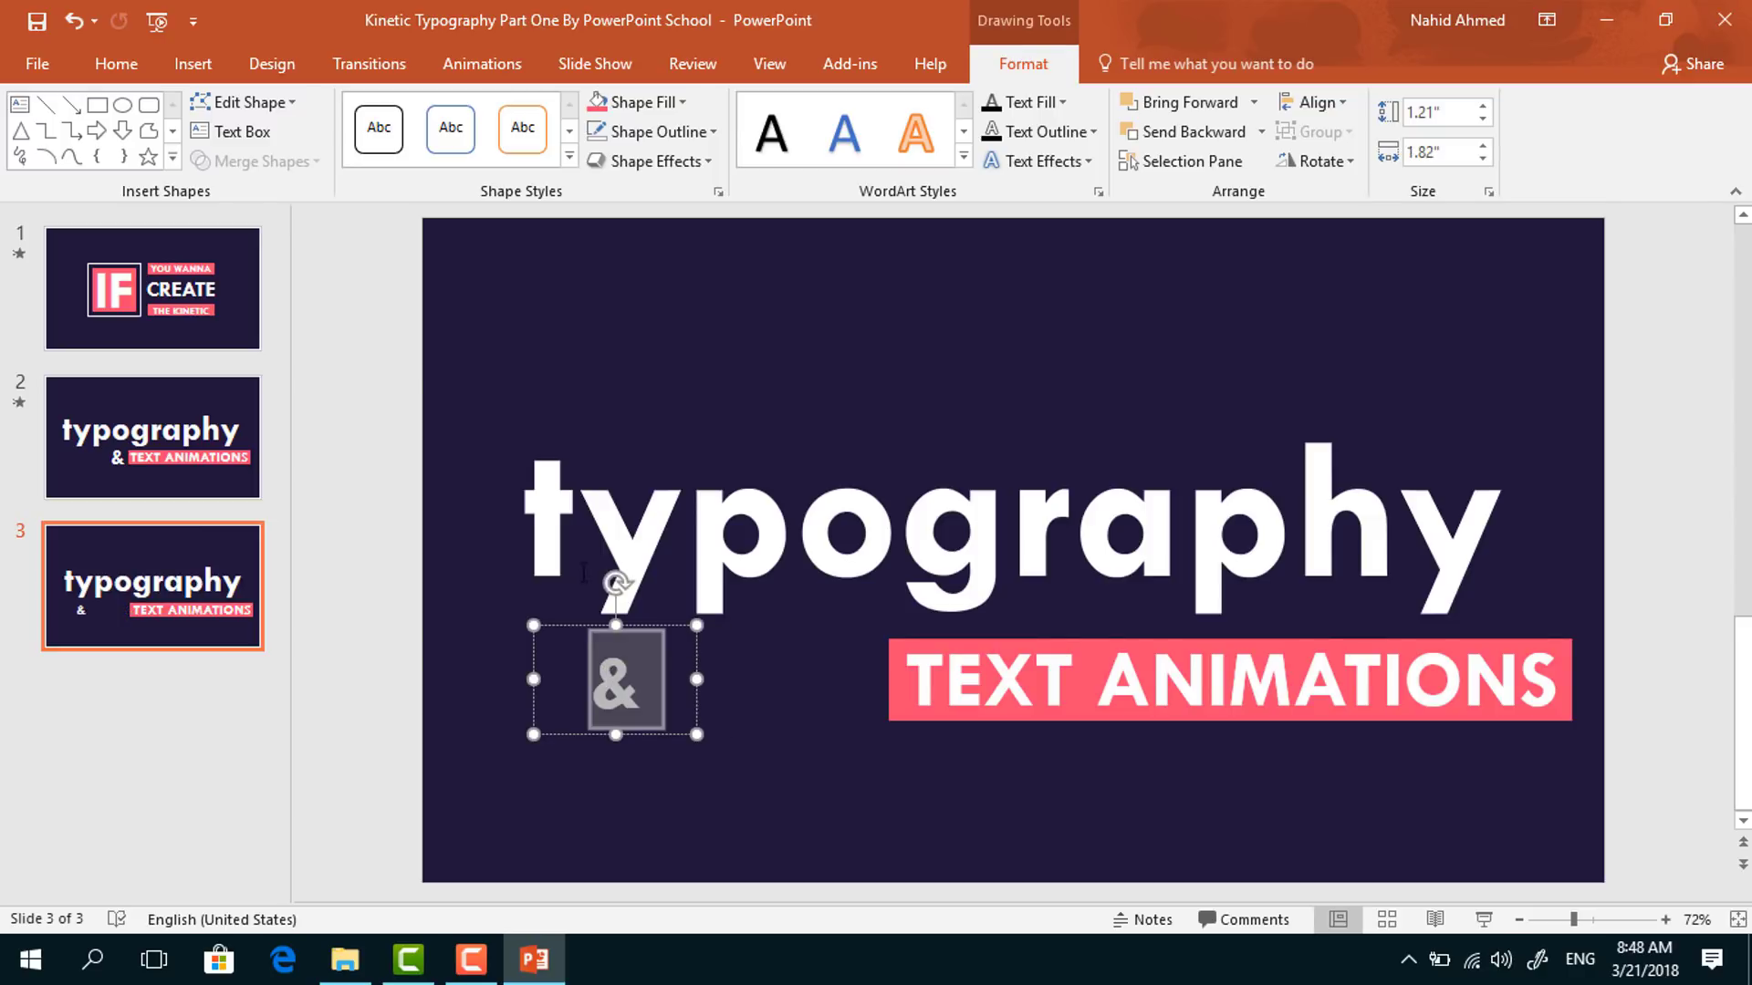
left_click(116, 63)
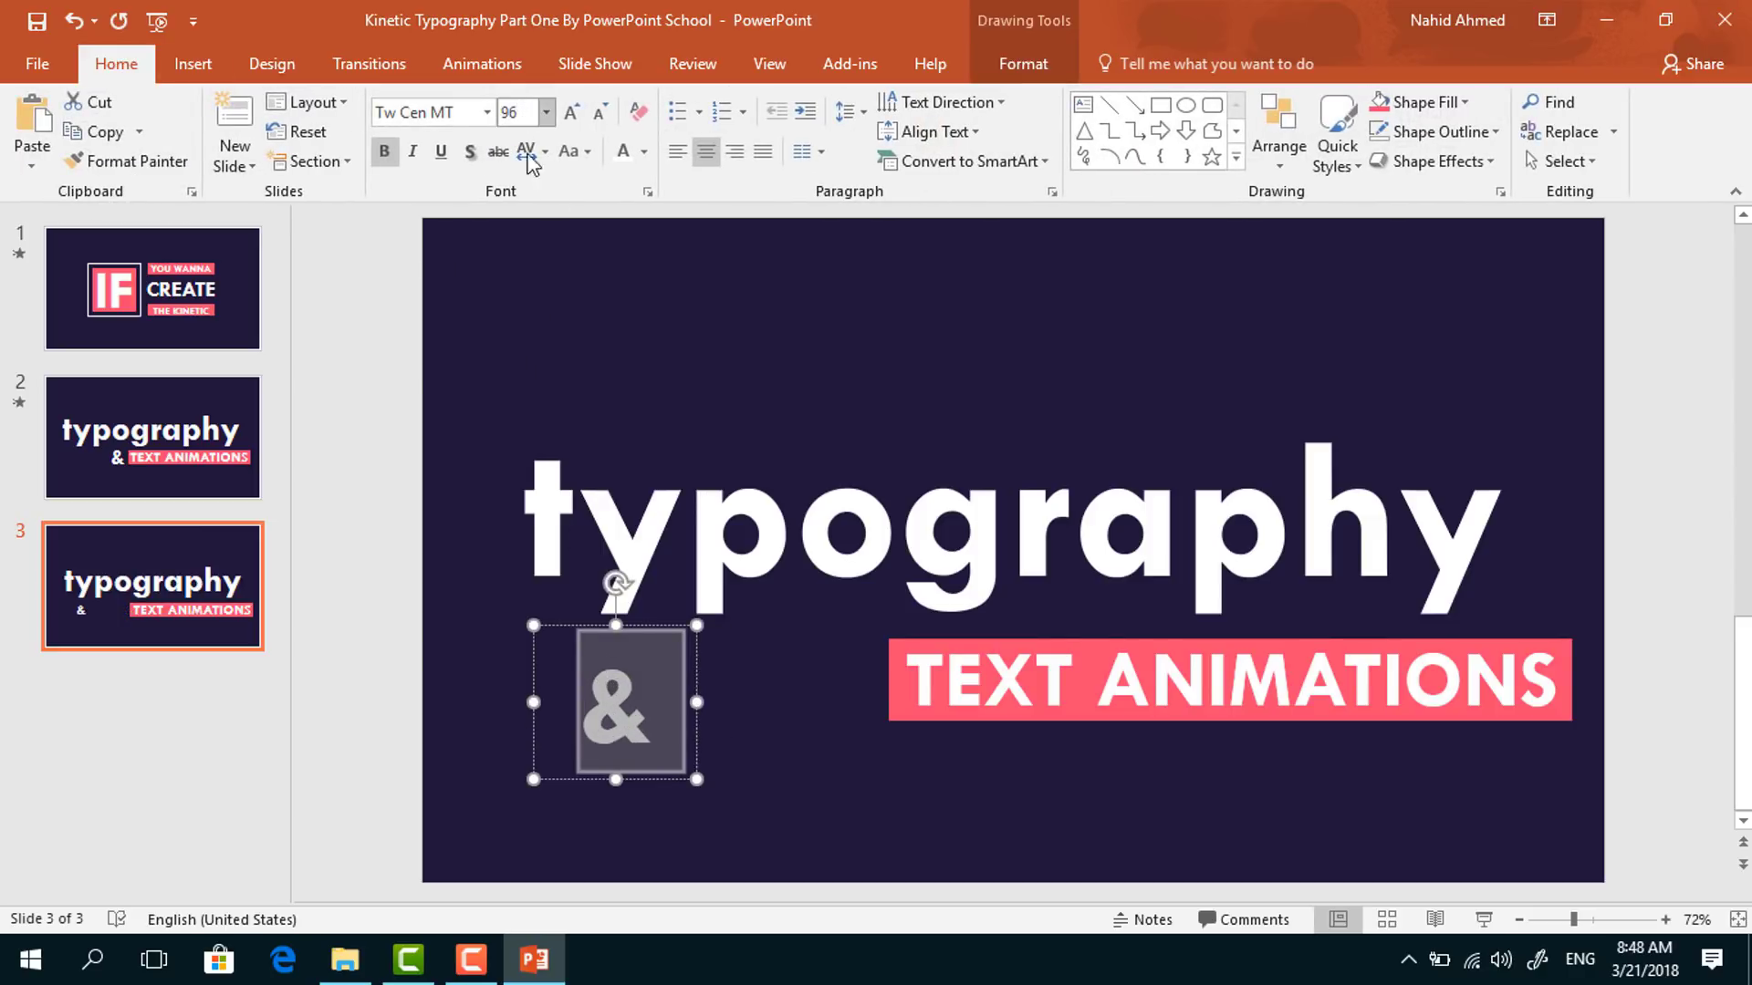
left_click_drag(688, 735, 895, 711)
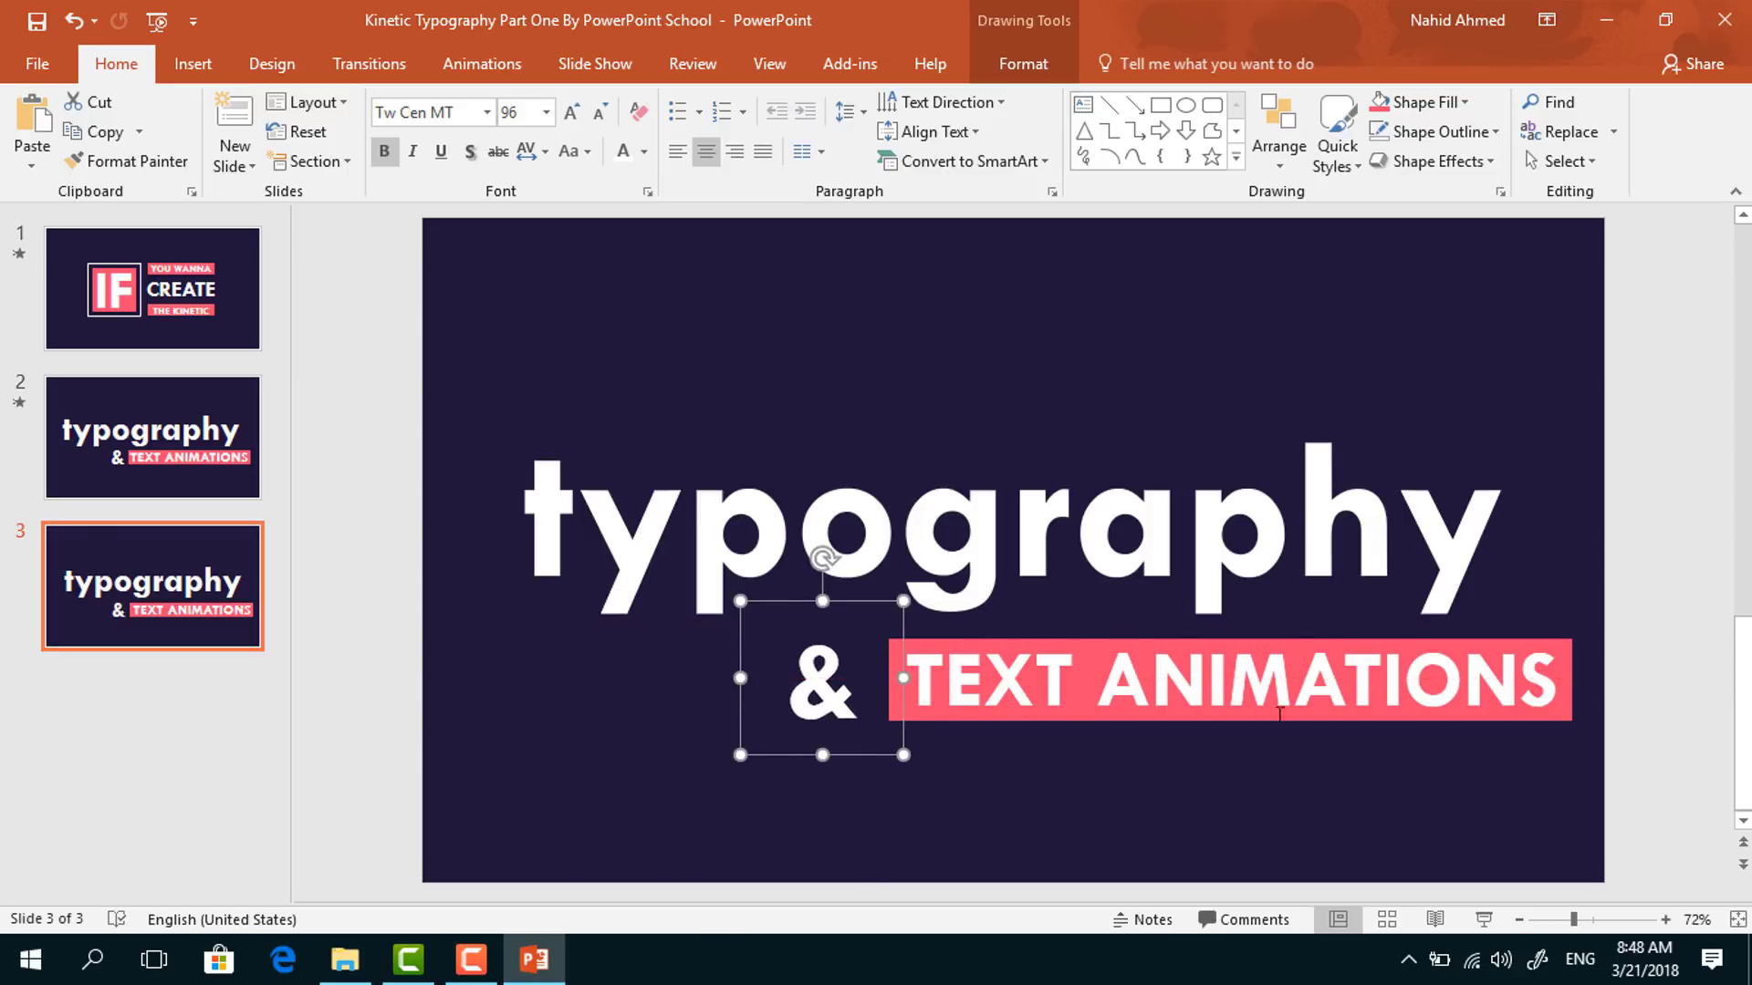
left_click(1437, 716)
Duplicate the TEXT ANIMATIONS box above typography and retype it as 'USING POWERPOINT' on one line
left_click(1440, 730)
key("ctrl+c")
key("ctrl+v")
left_click_drag(1440, 739, 1121, 483)
triple_click(1091, 436)
type("USING POWE")
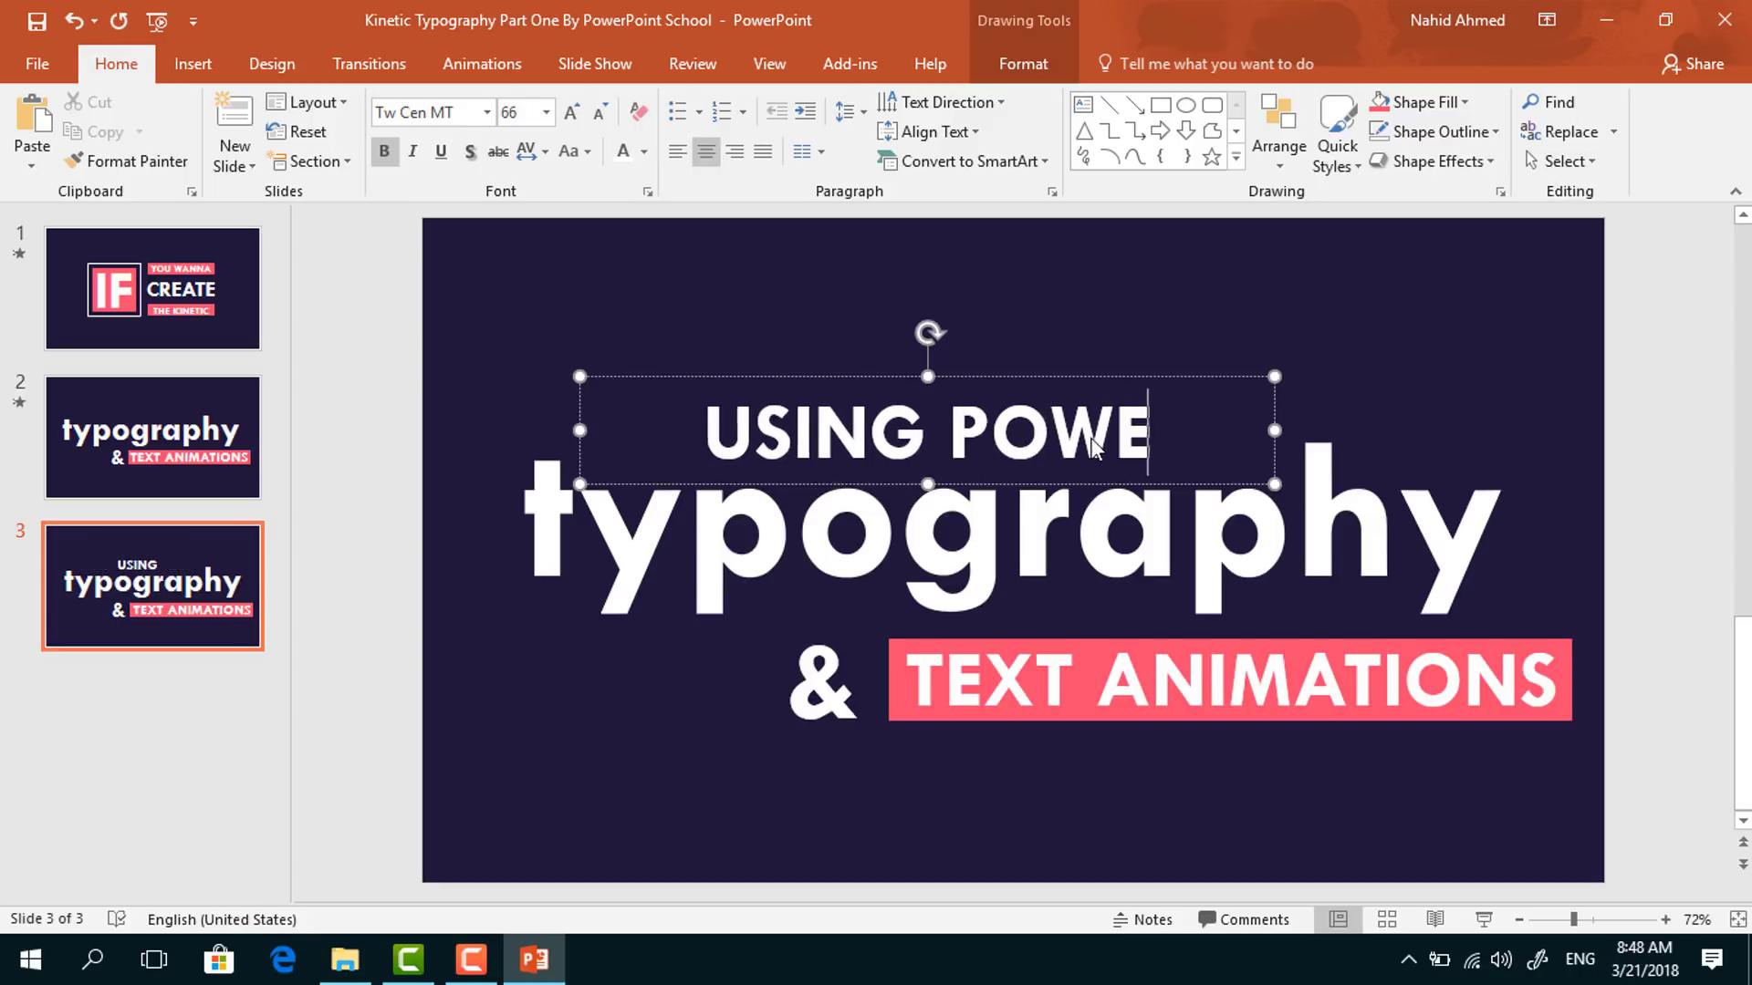
type("RPOINT")
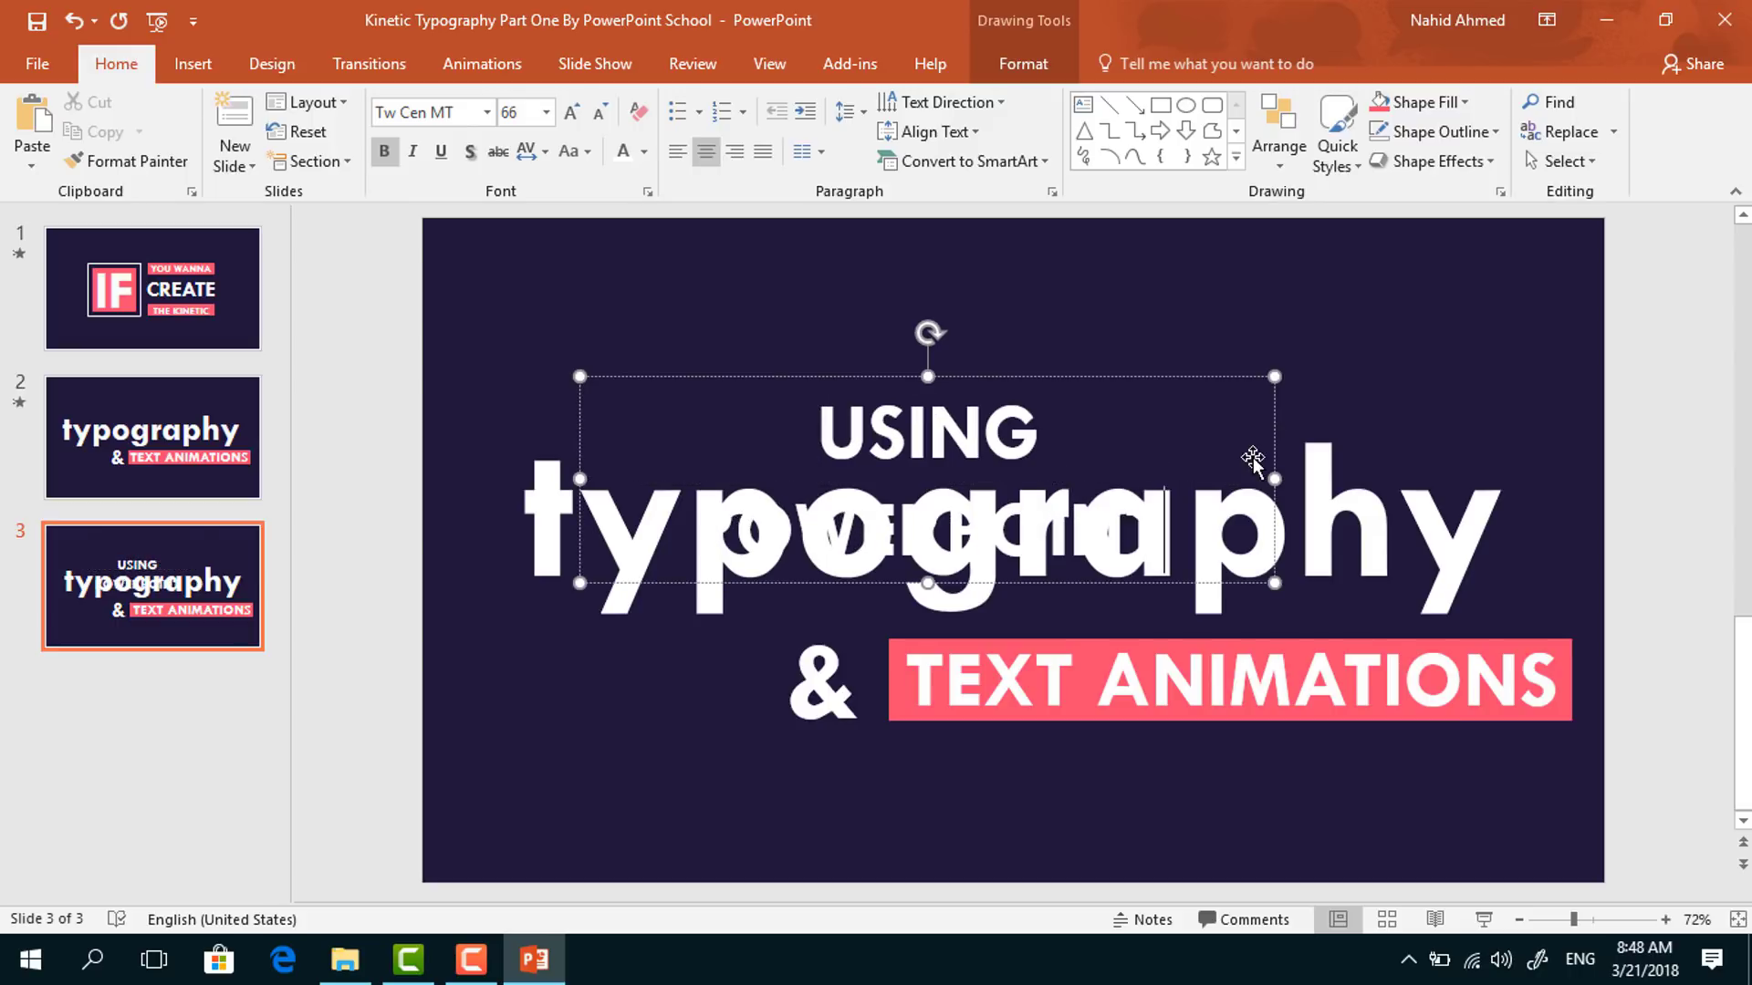
mouse_move(1291, 475)
left_mouse_down()
mouse_move(1338, 478)
mouse_move(1260, 484)
left_mouse_up()
key("Escape")
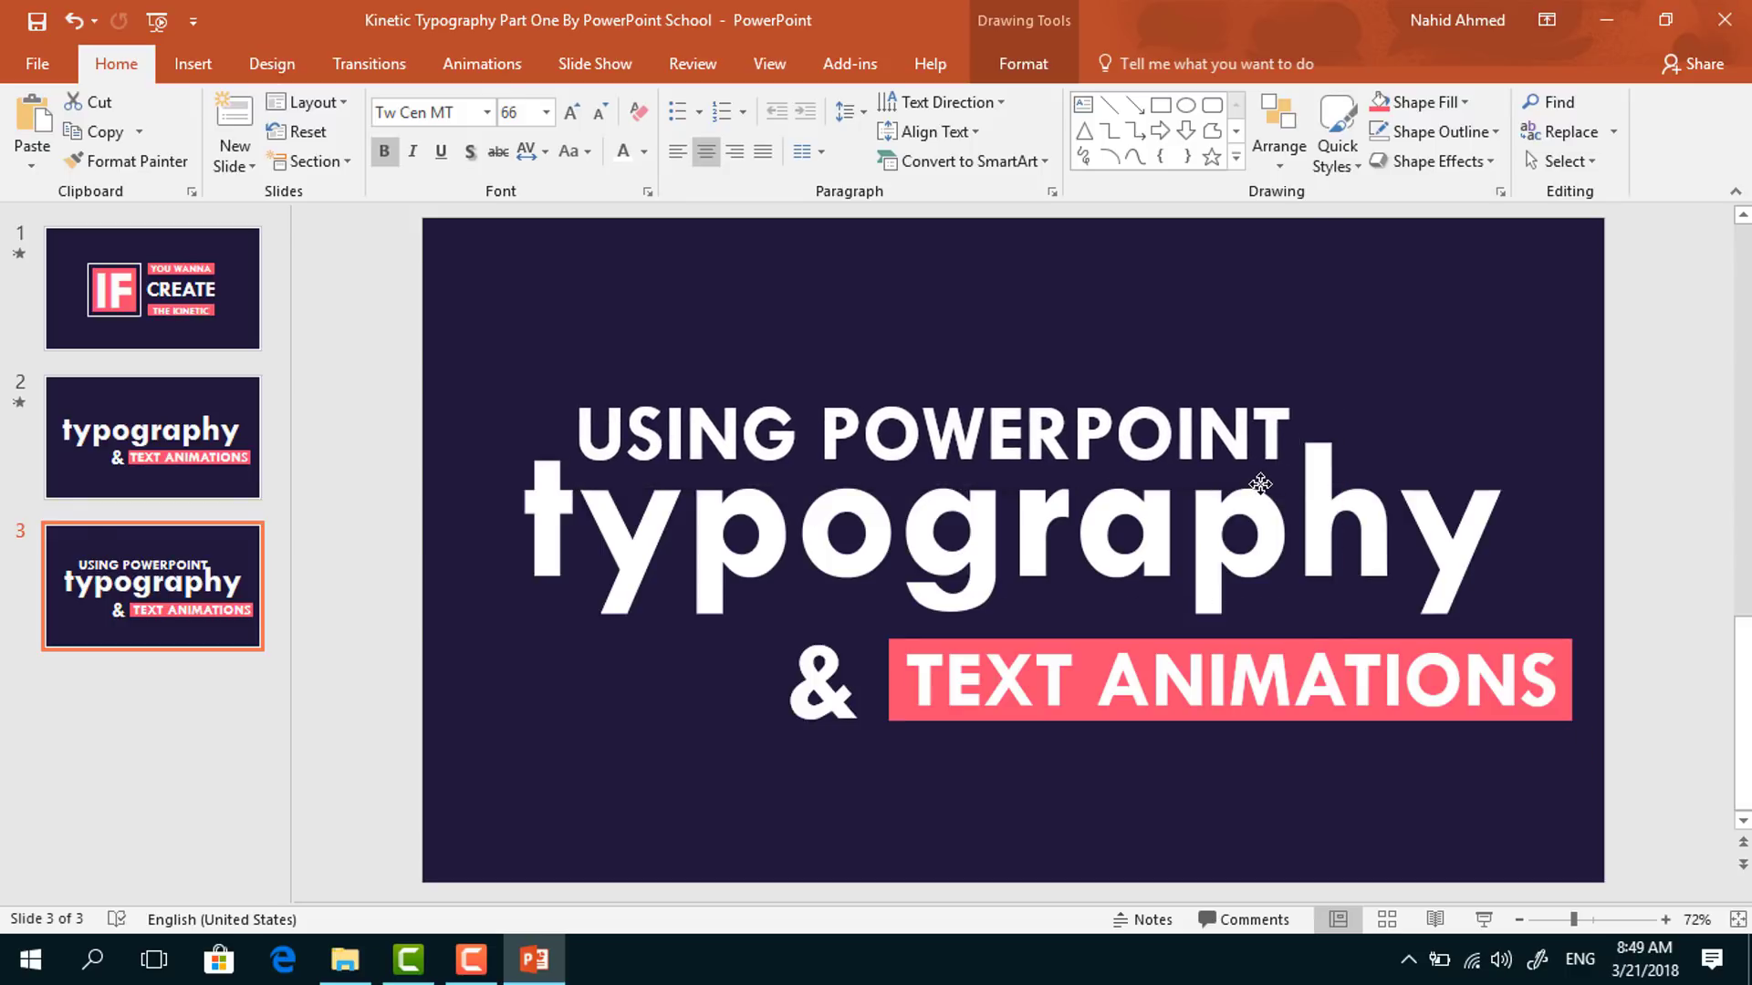
left_click(1124, 275)
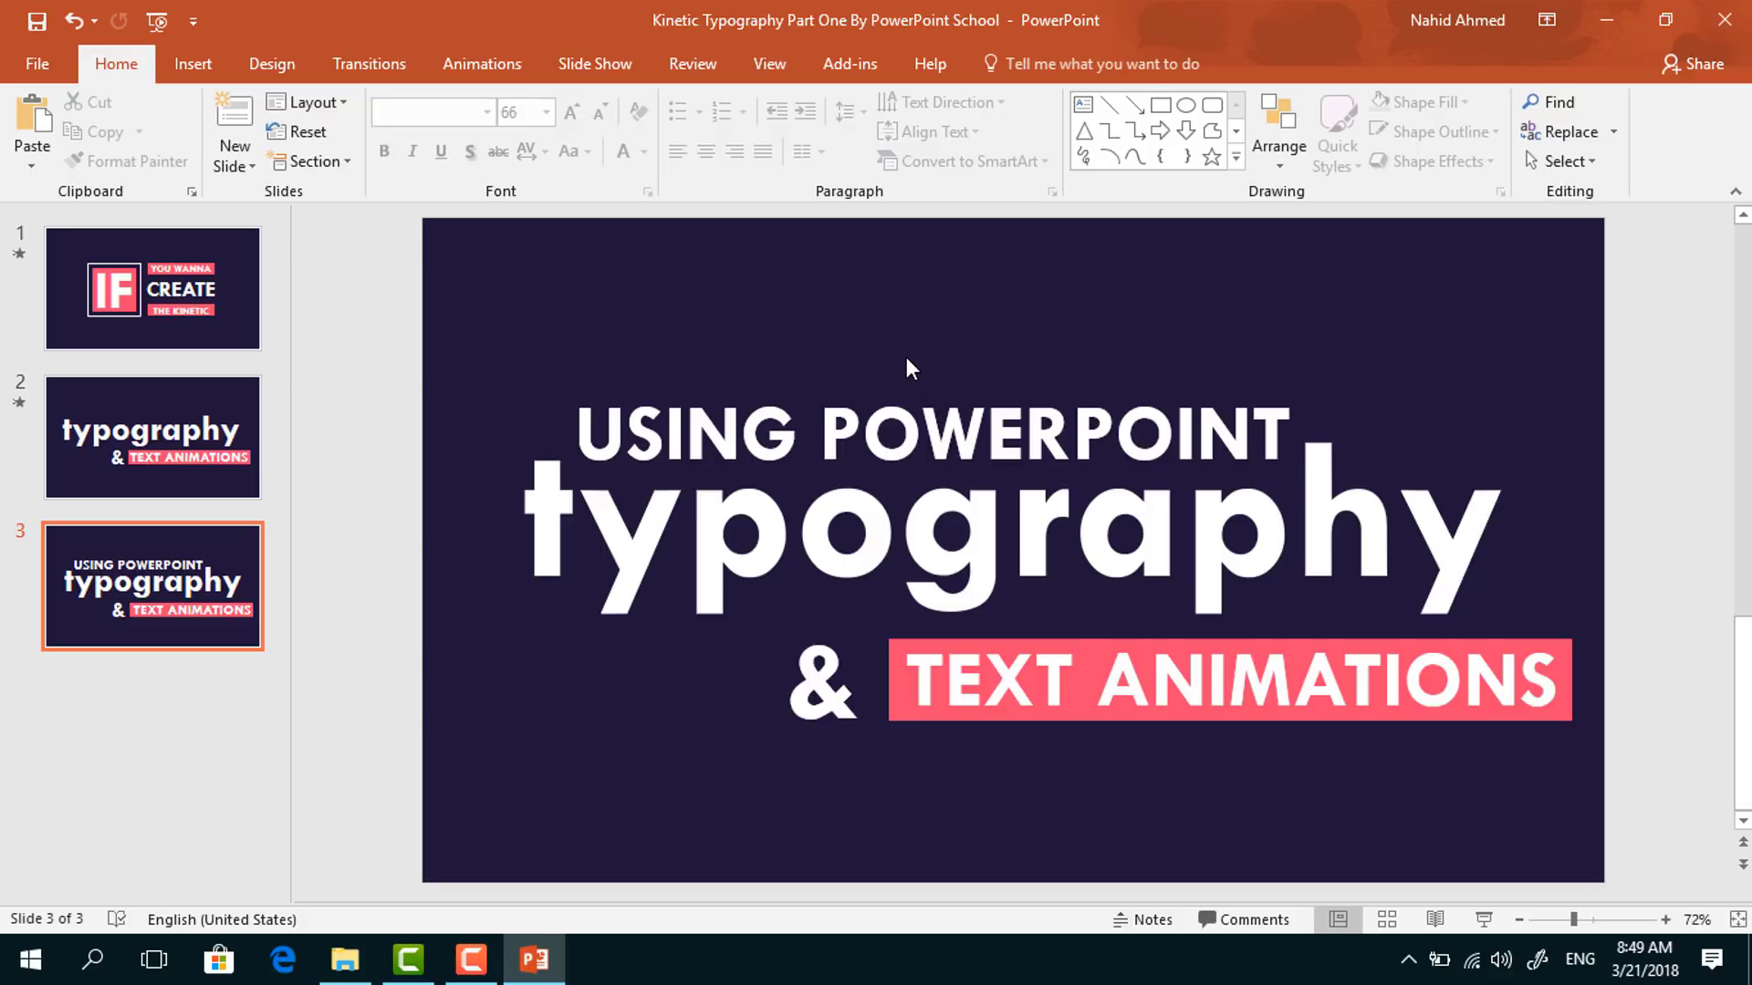
Draw a rectangle left of the &, fill it background navy, and remove its outline
left_click(1161, 104)
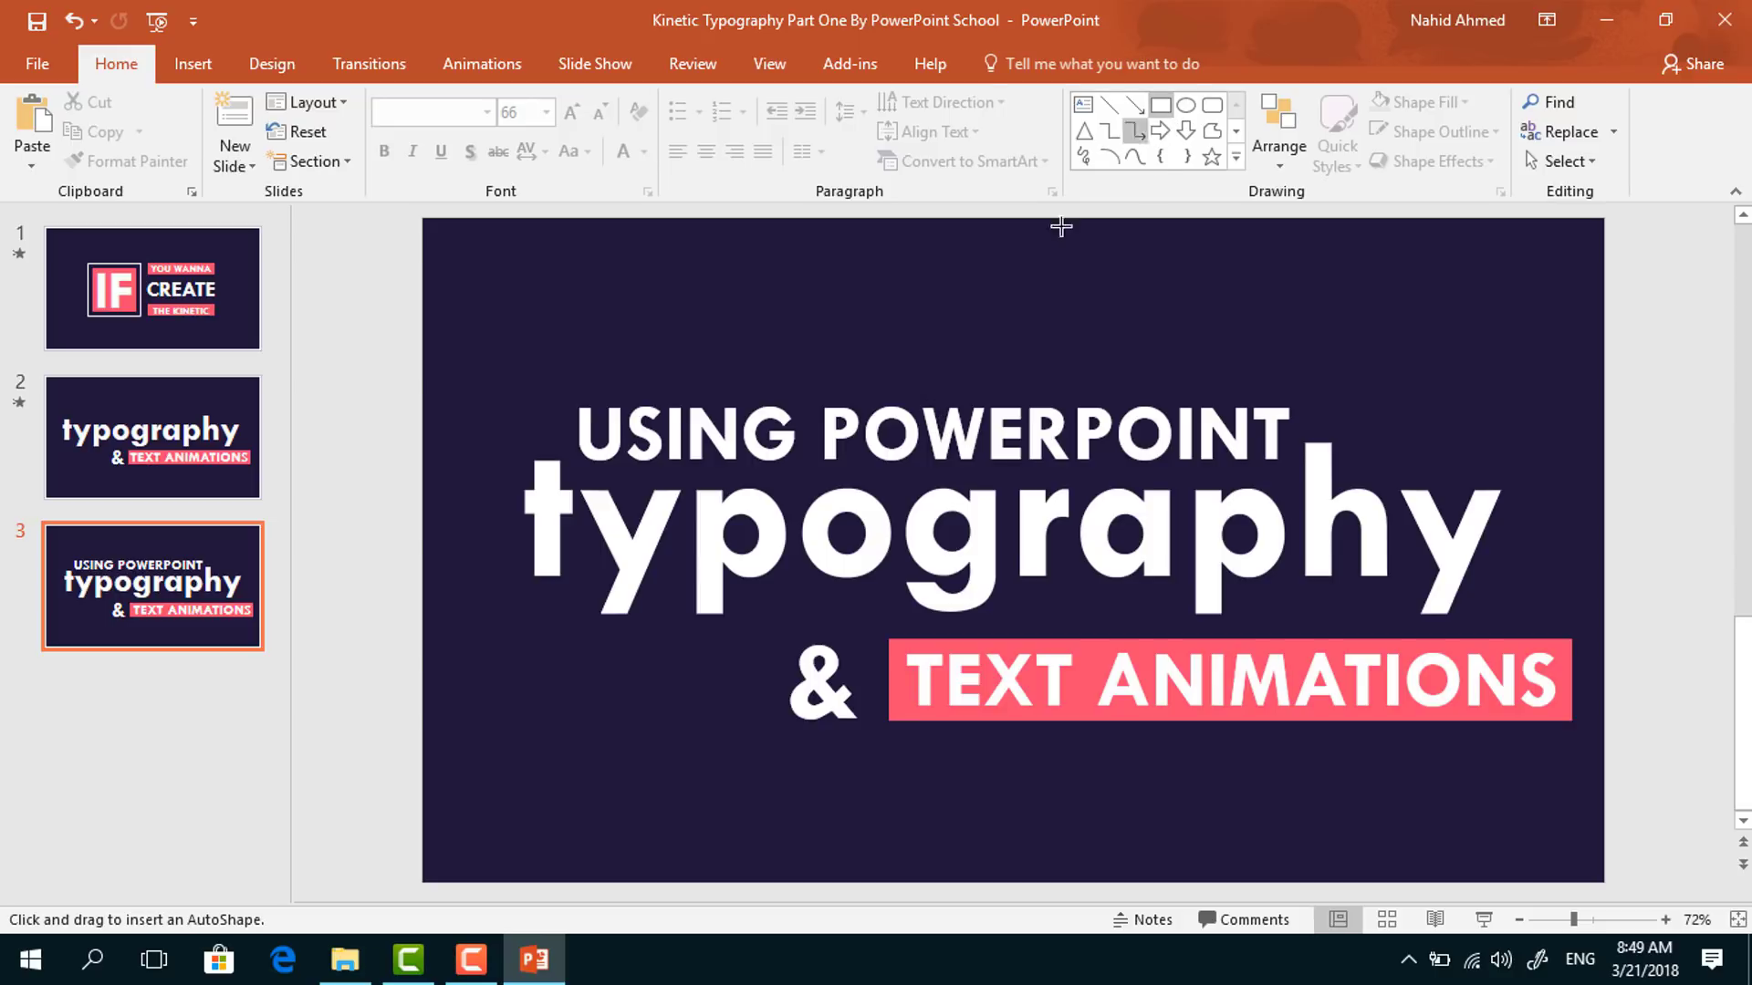
mouse_move(466, 666)
left_mouse_down()
mouse_move(626, 755)
mouse_move(724, 766)
mouse_move(780, 743)
left_mouse_up()
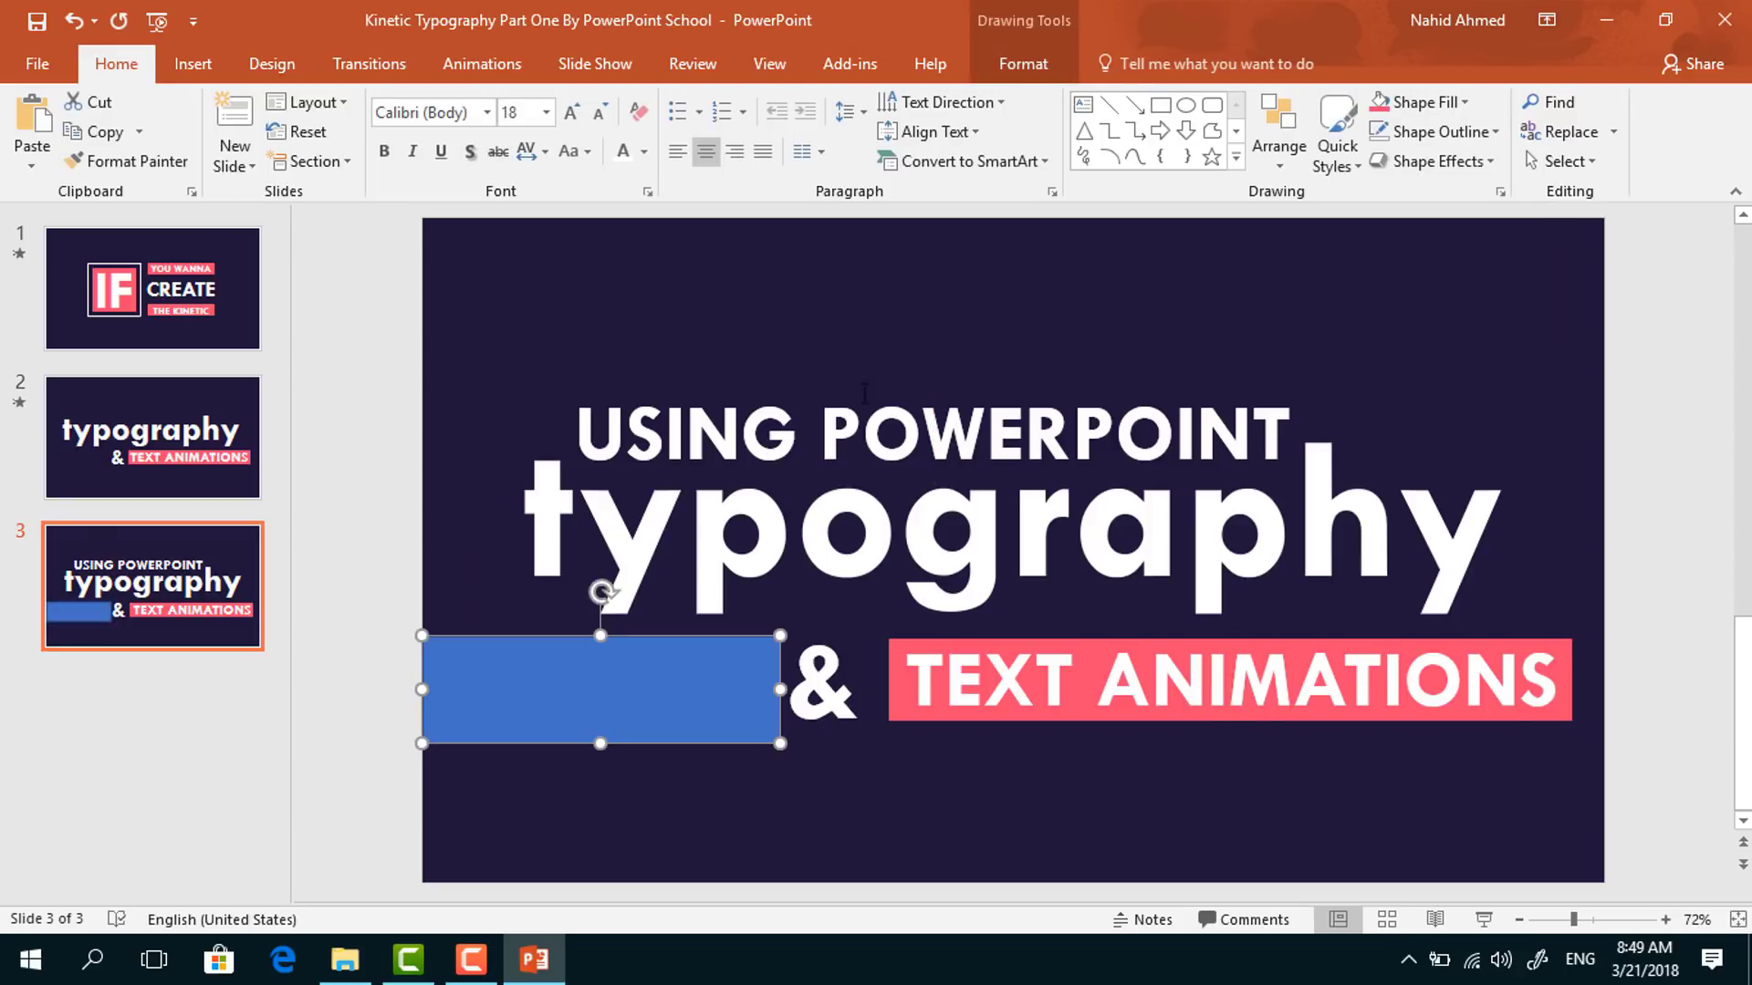
left_click(1023, 63)
left_click(634, 102)
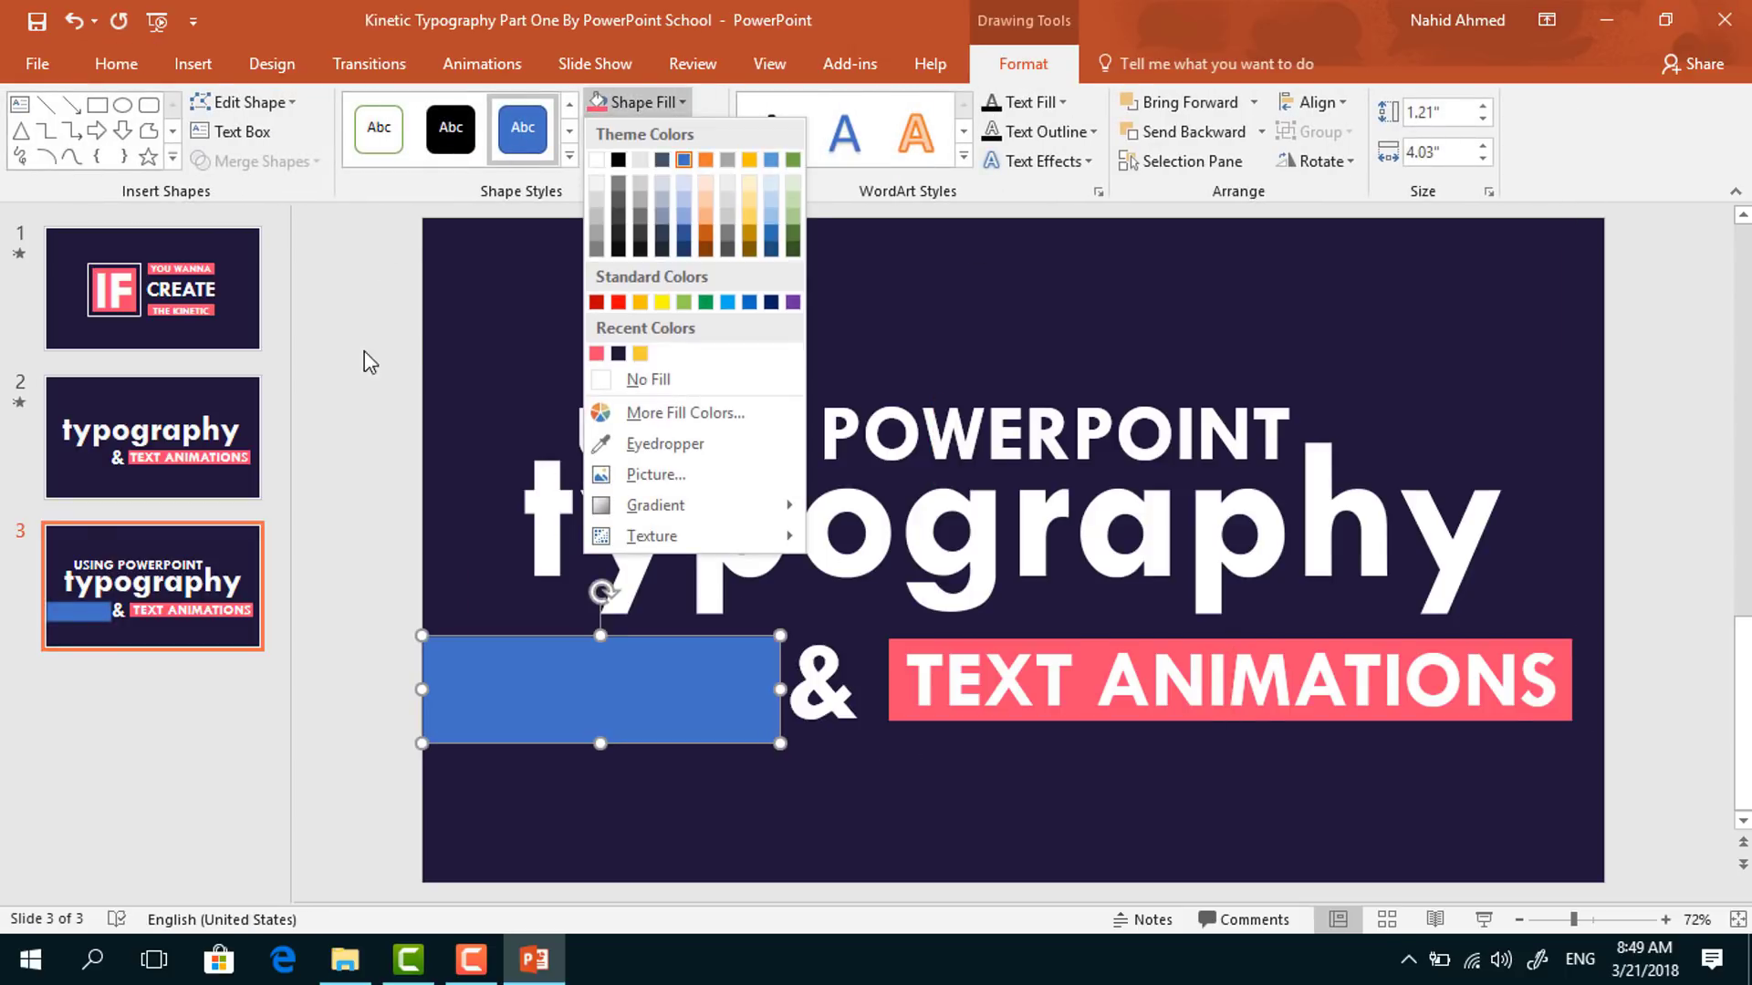
left_click(619, 353)
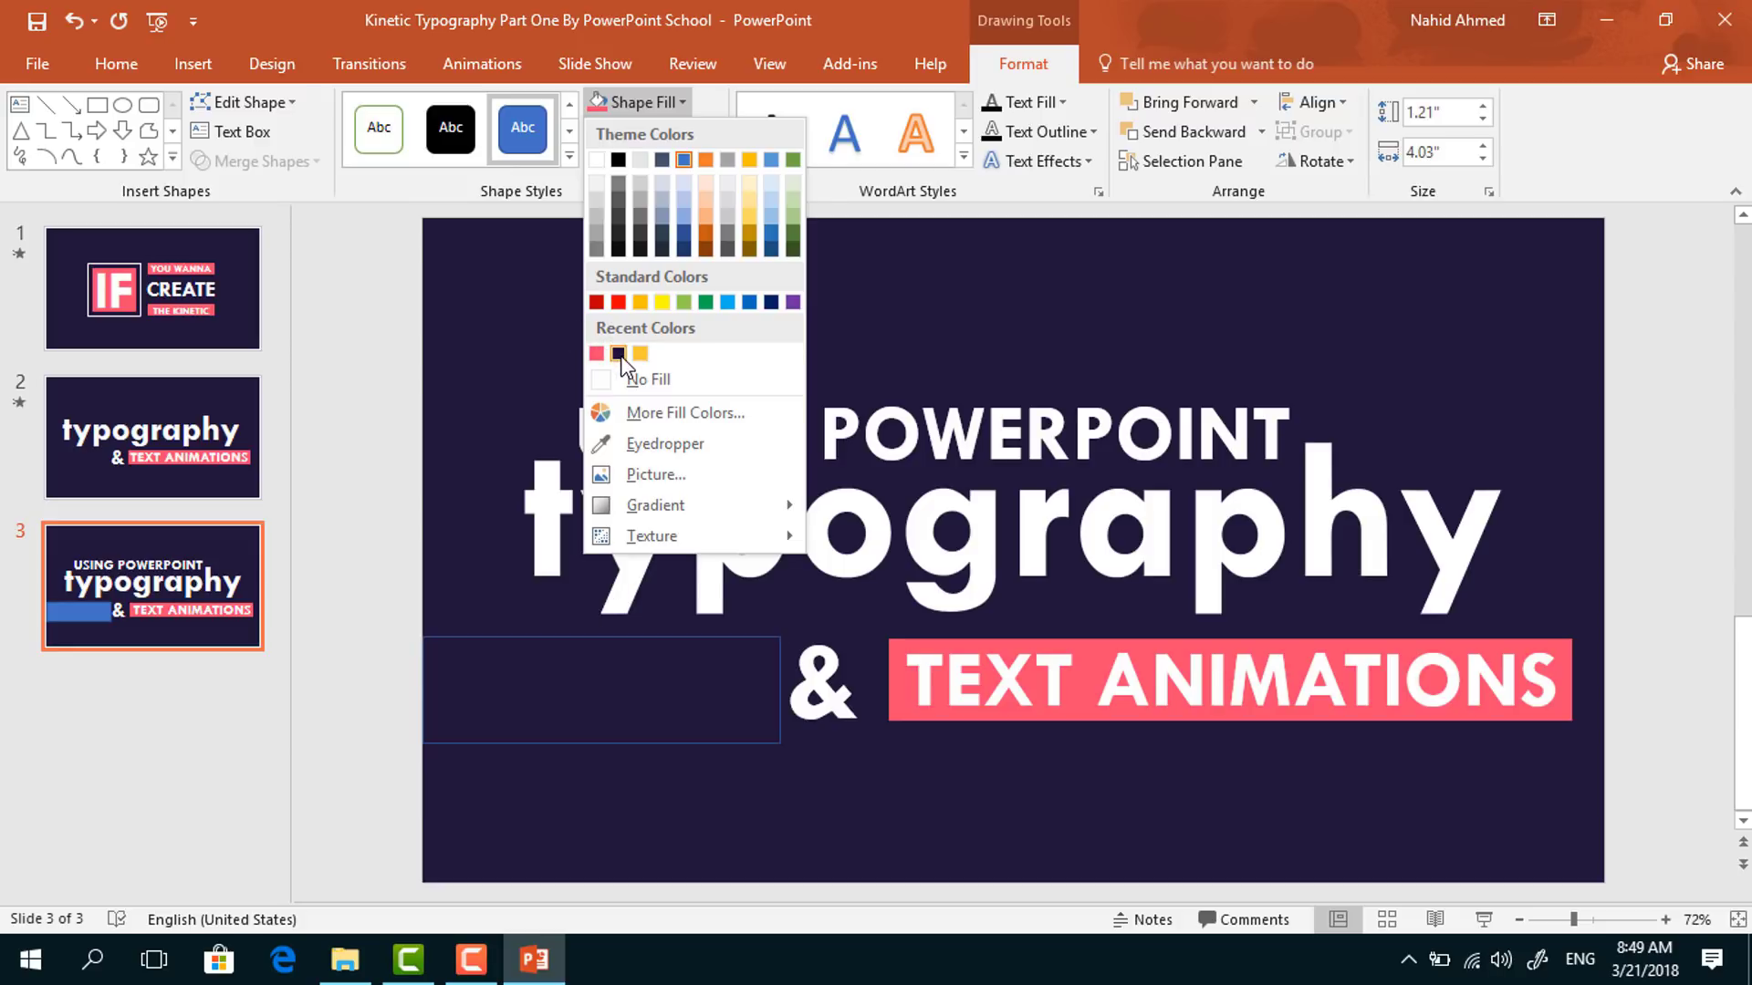
left_click(693, 137)
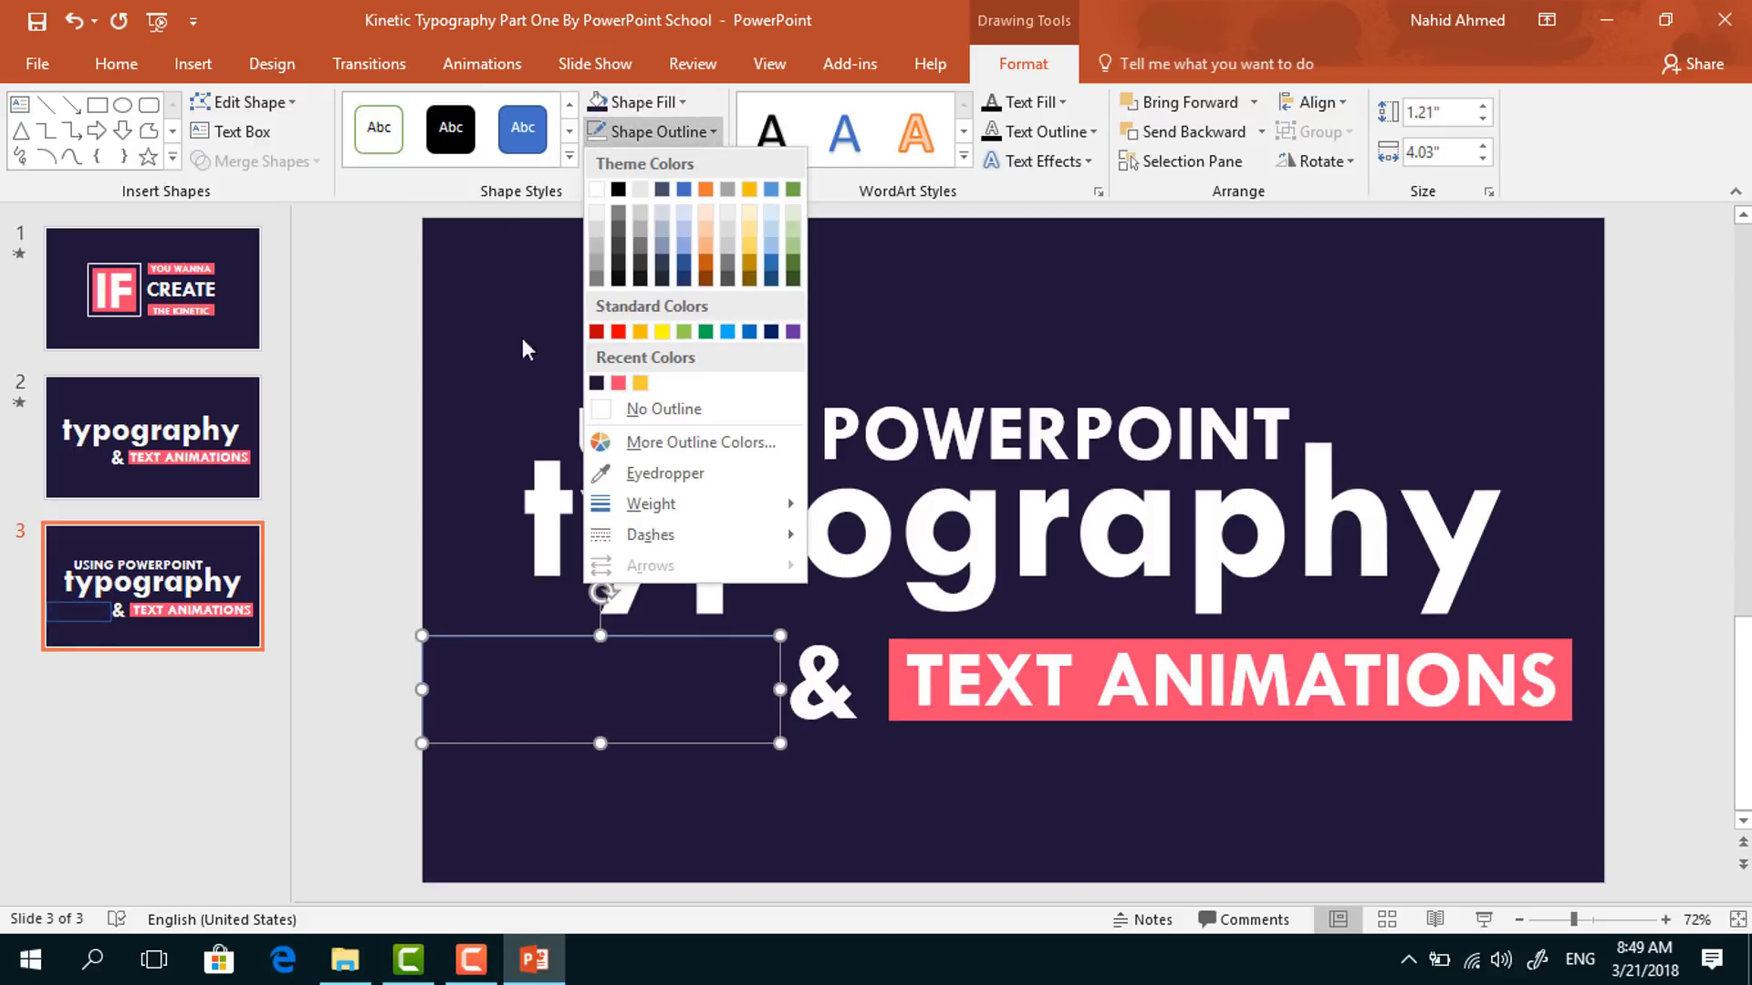
left_click(599, 404)
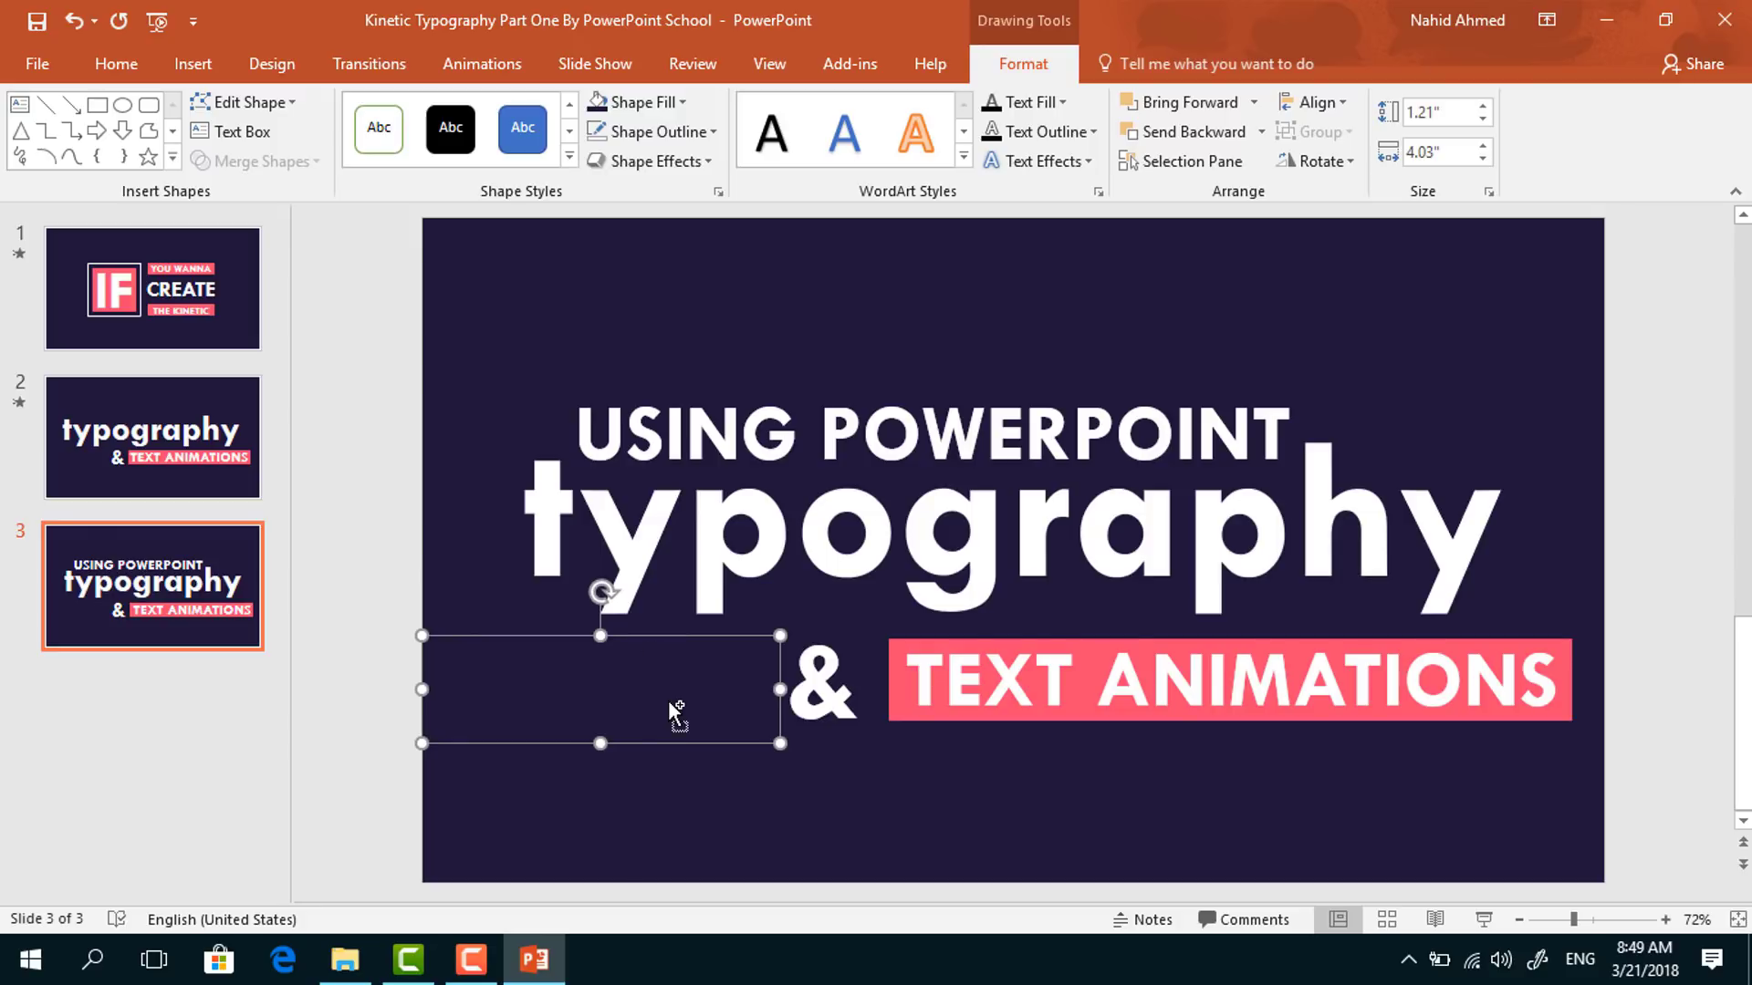
Move a navy box over typography, stretch it across, and send it to back
left_click_drag(674, 703, 690, 716)
left_click(809, 809)
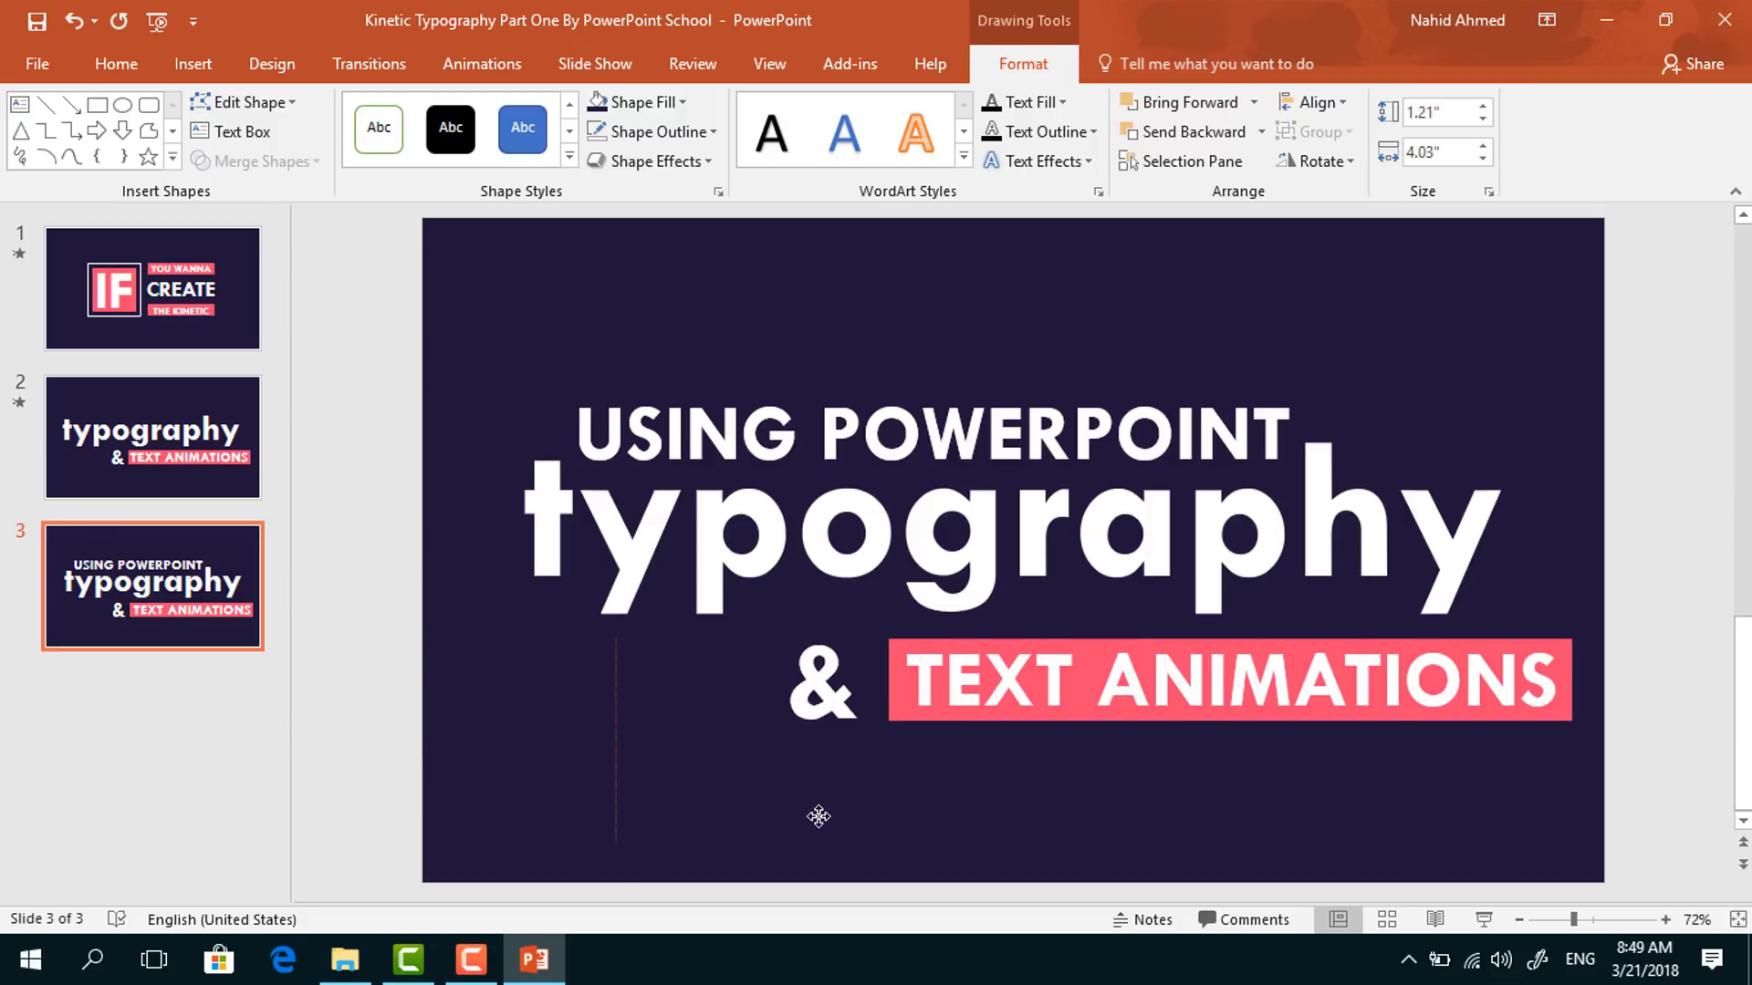
left_click_drag(1036, 801, 1328, 828)
left_click_drag(1570, 844, 1597, 881)
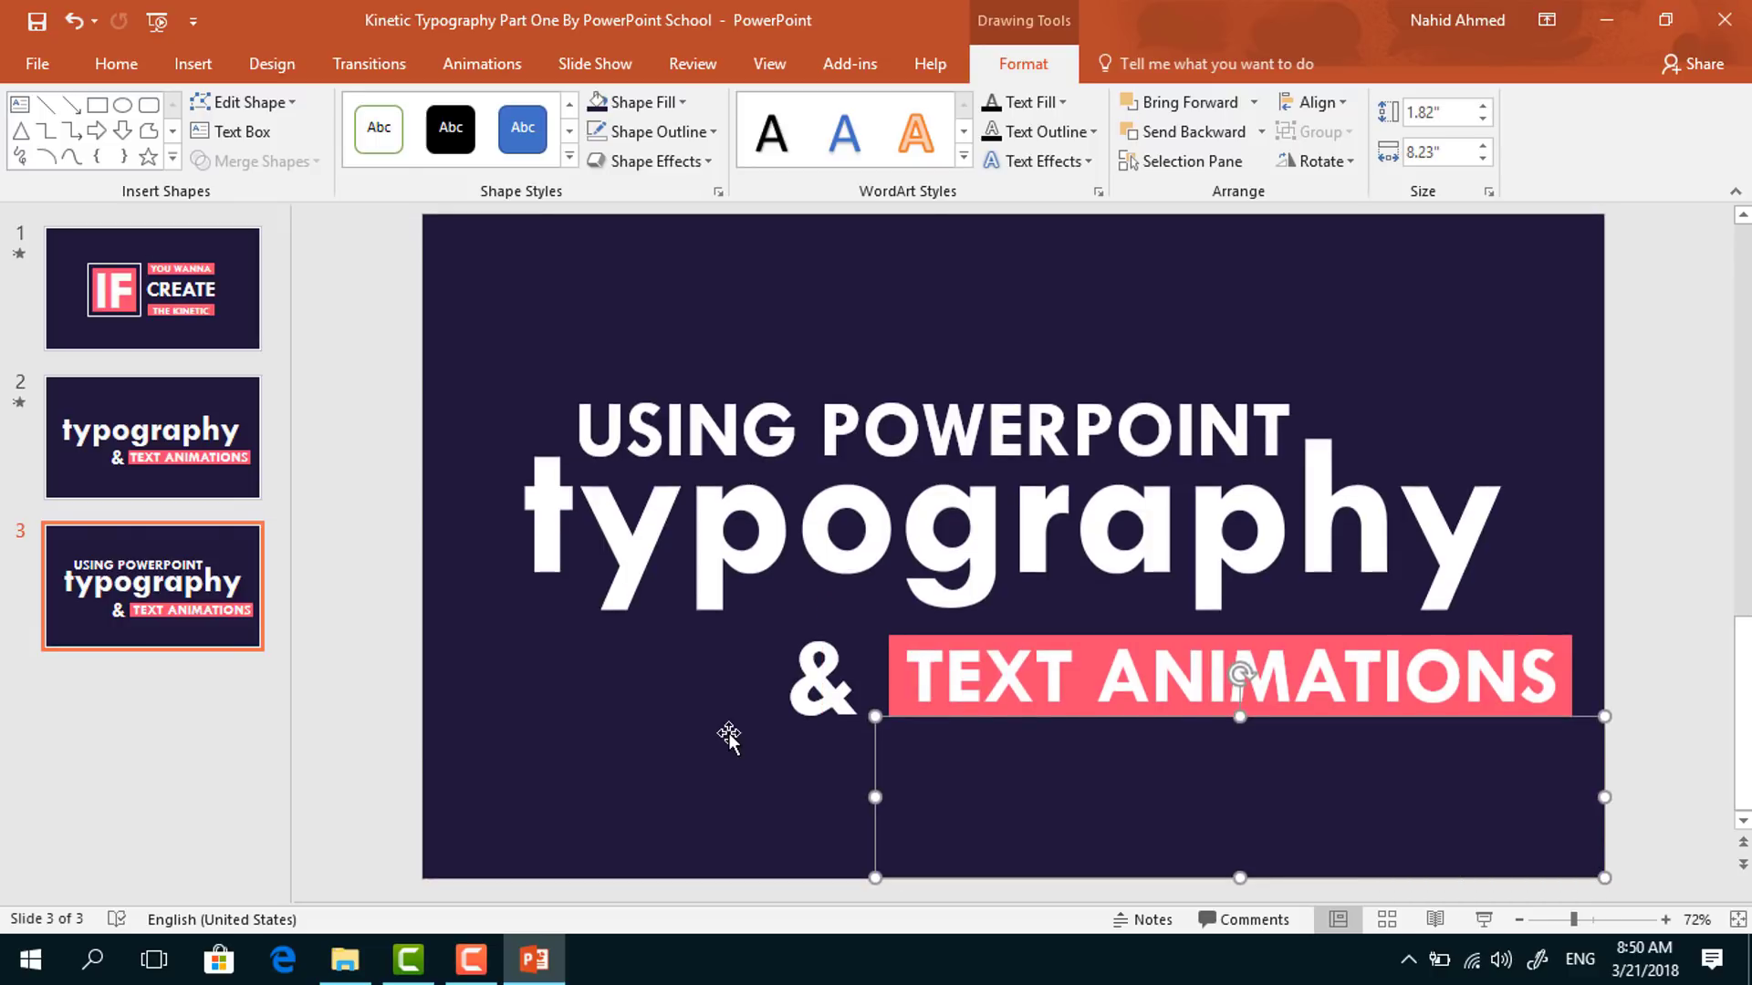
left_click(589, 678)
left_click_drag(591, 679, 743, 555)
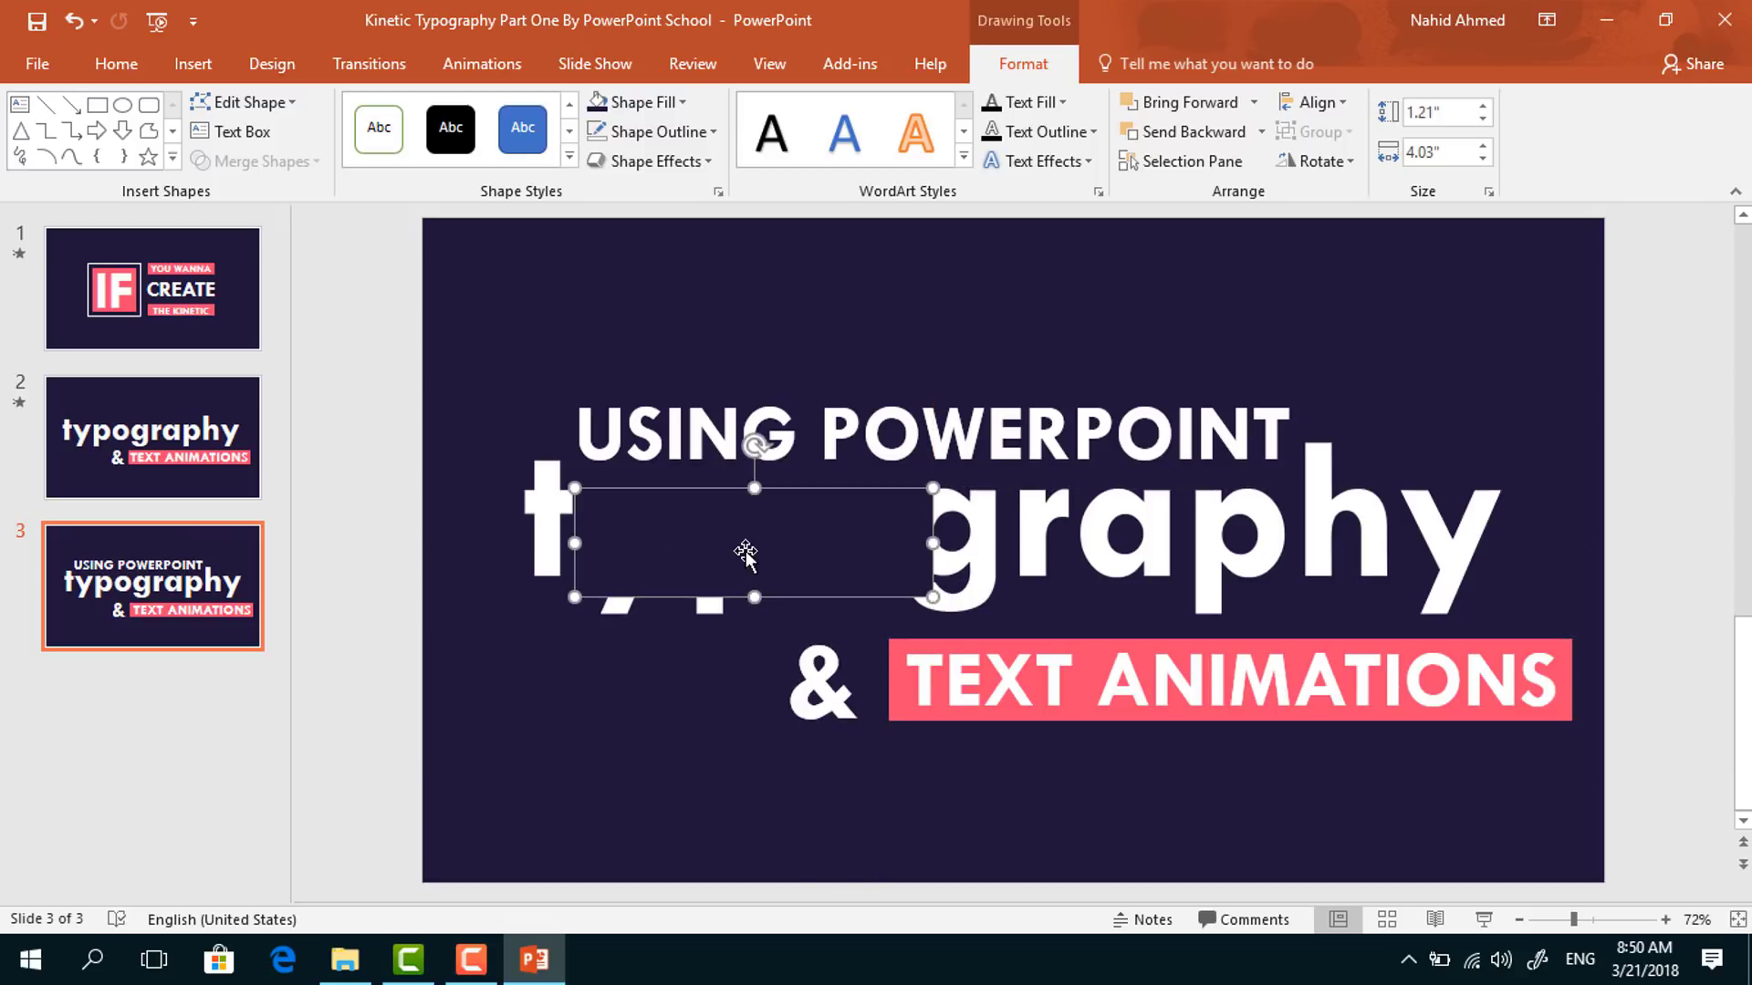
left_click_drag(927, 549, 1311, 543)
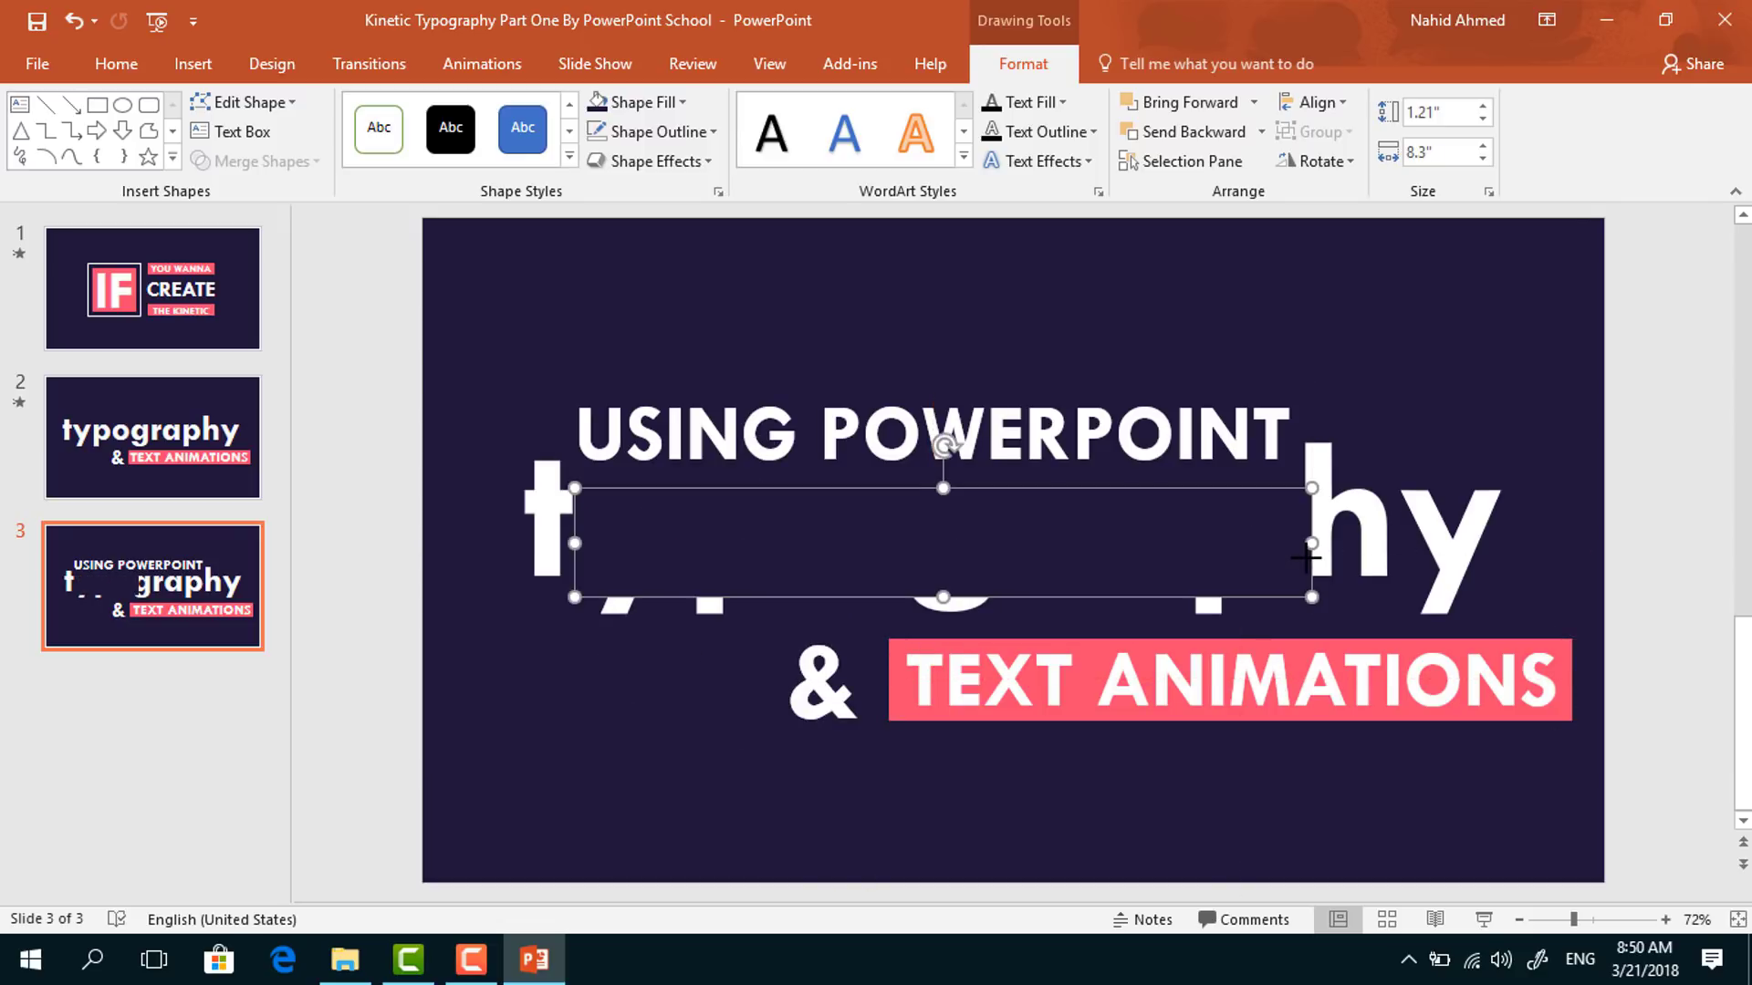
right_click(1073, 539)
left_click(1122, 305)
Send USING POWERPOINT to back and drag it down behind typography
left_click(1119, 377)
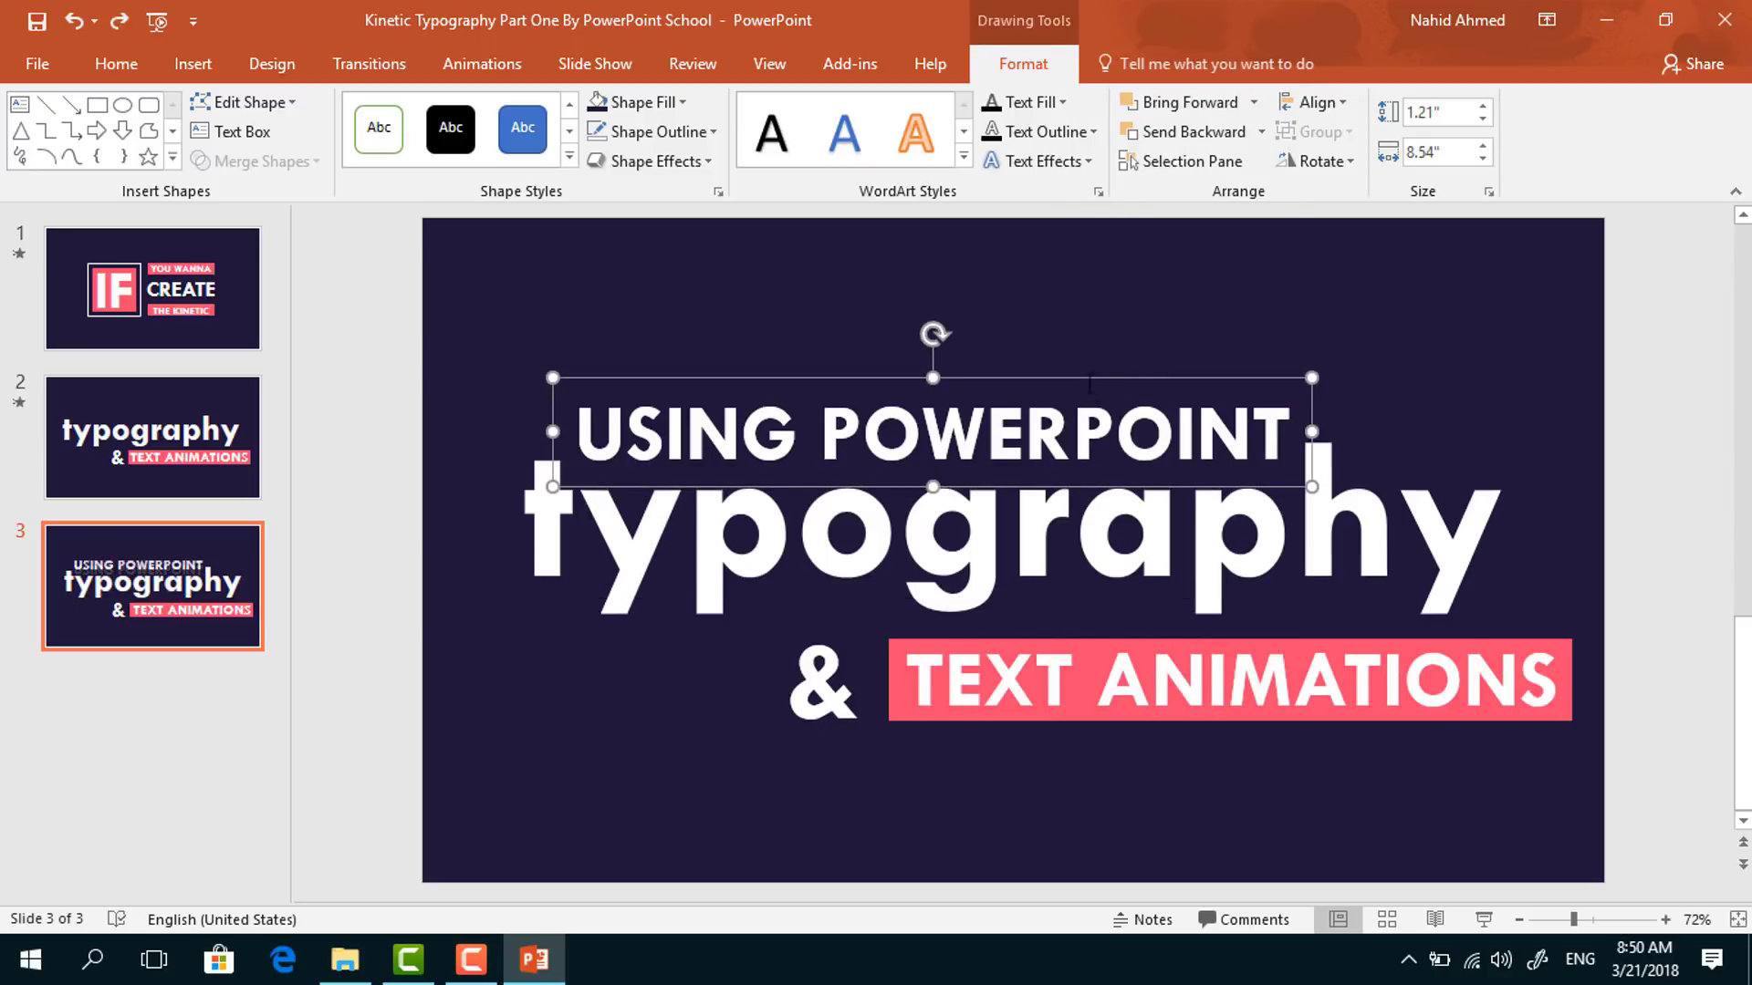
right_click(1075, 379)
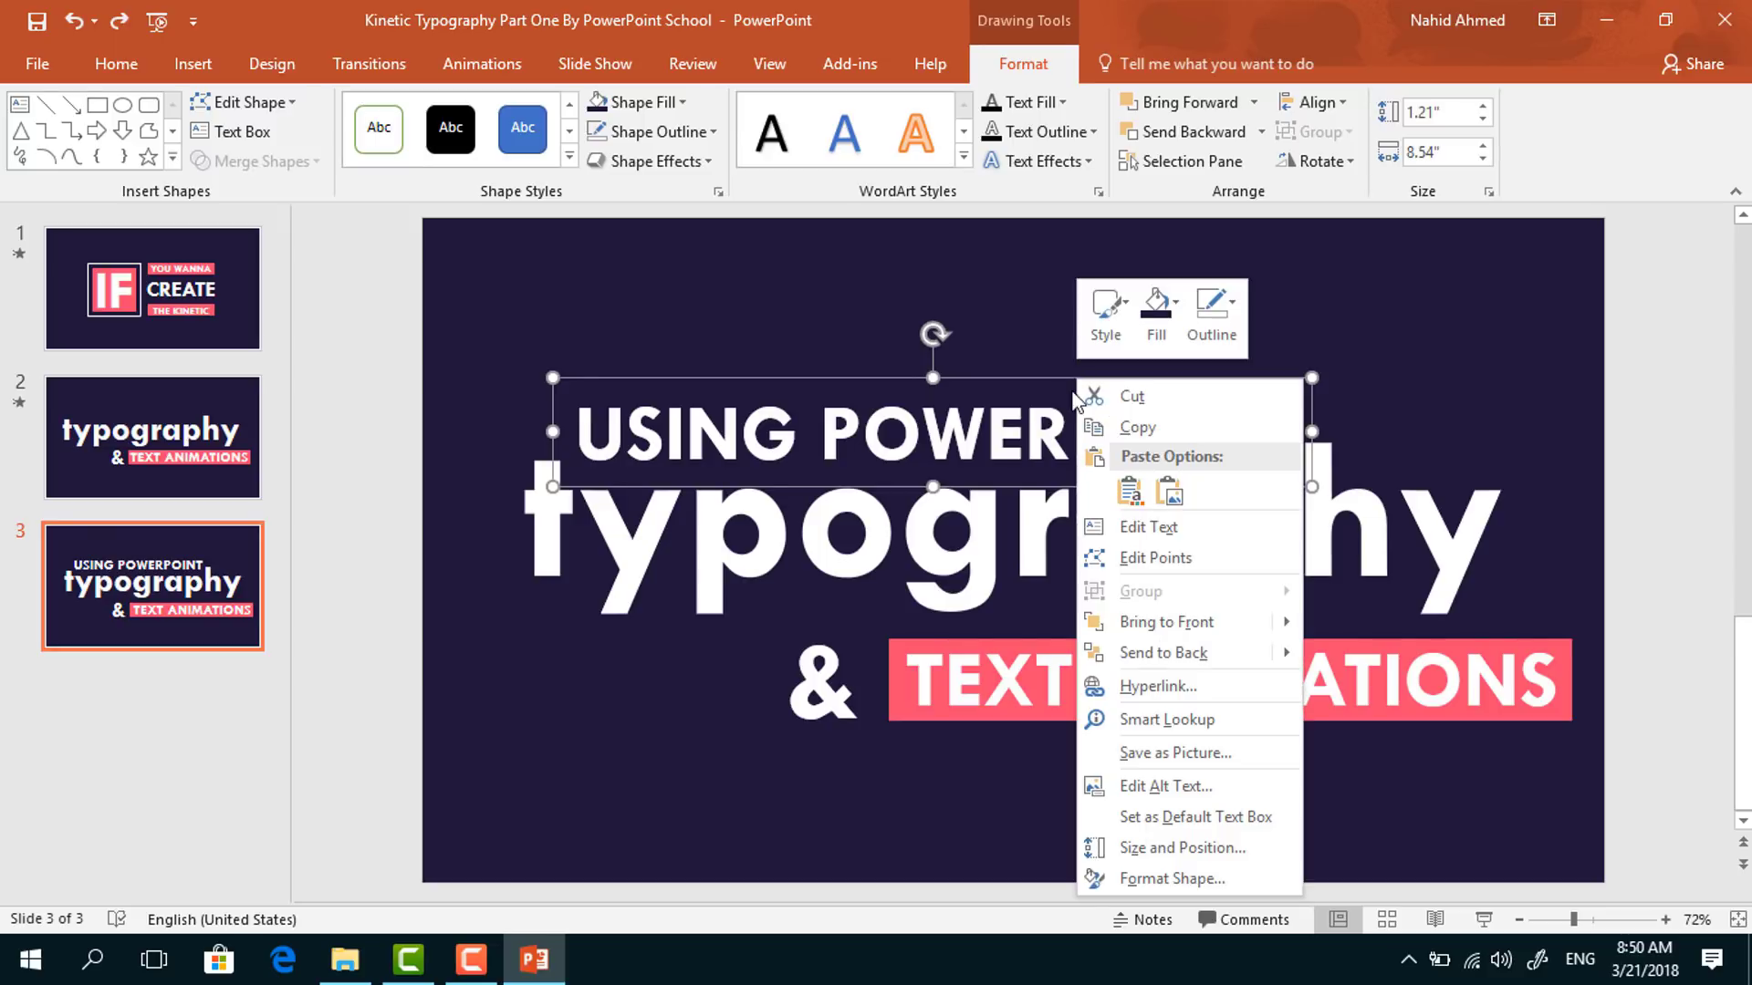
left_click(1152, 653)
left_click_drag(1031, 406, 1030, 465)
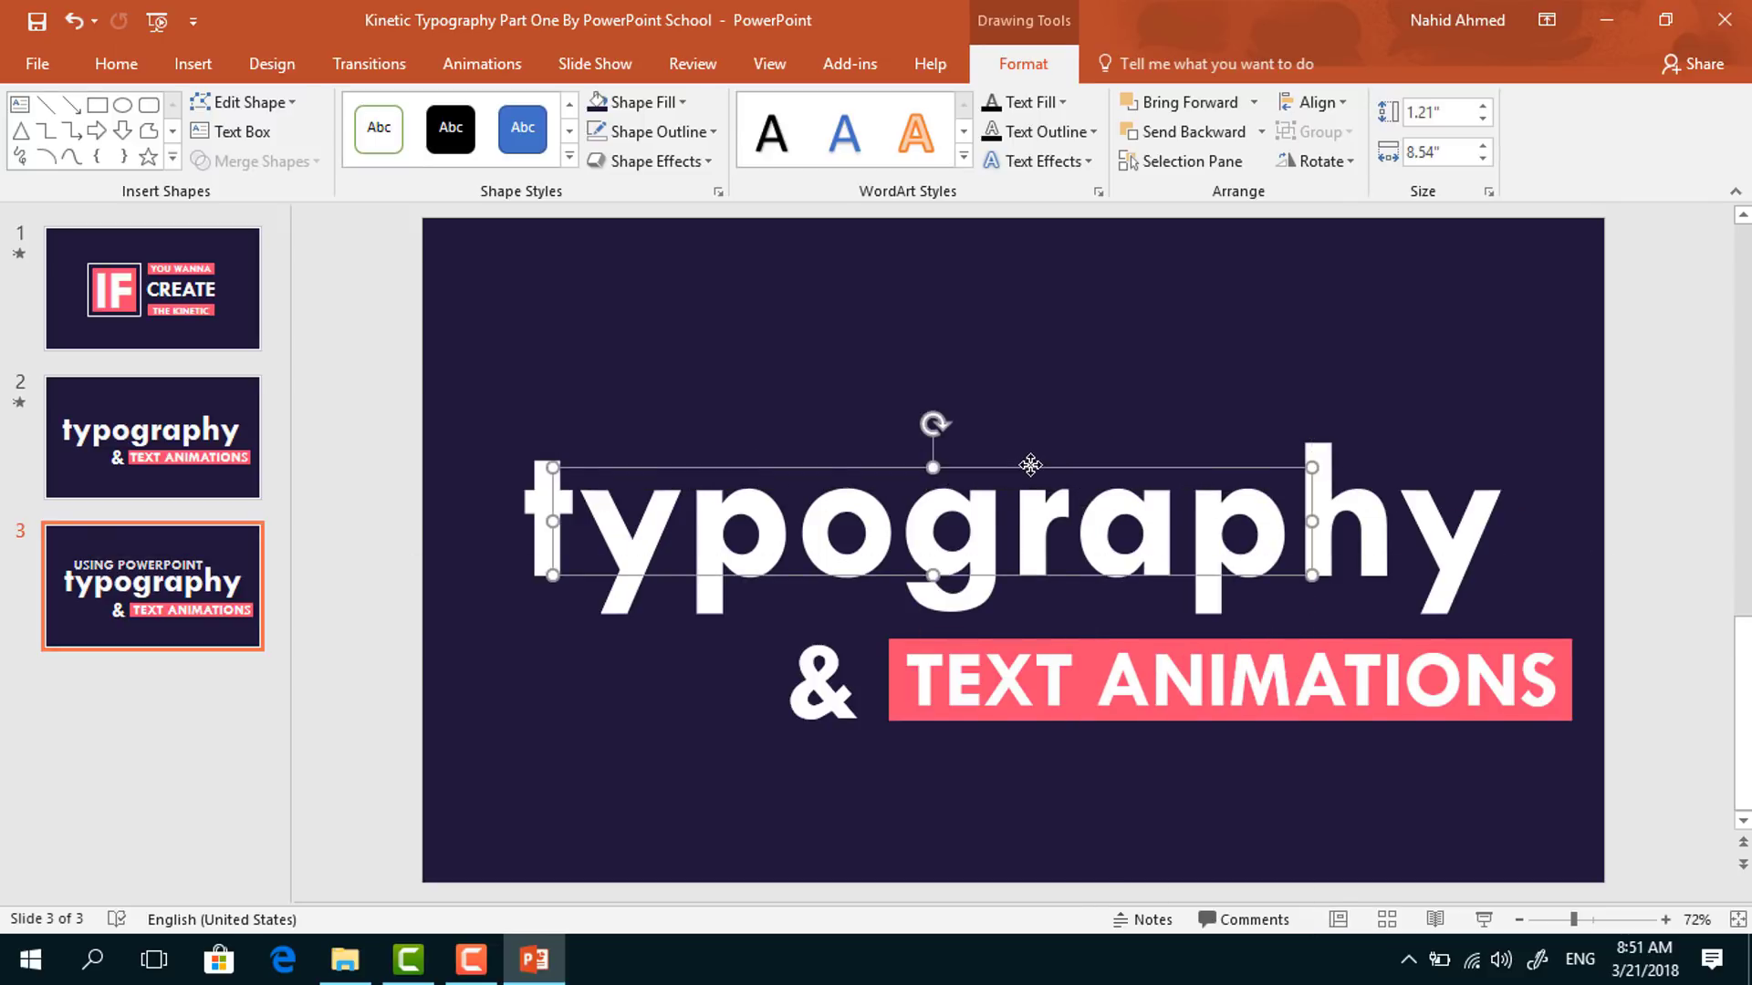
Stretch the hidden navy box behind TEXT ANIMATIONS and send it to back
left_click(370, 410)
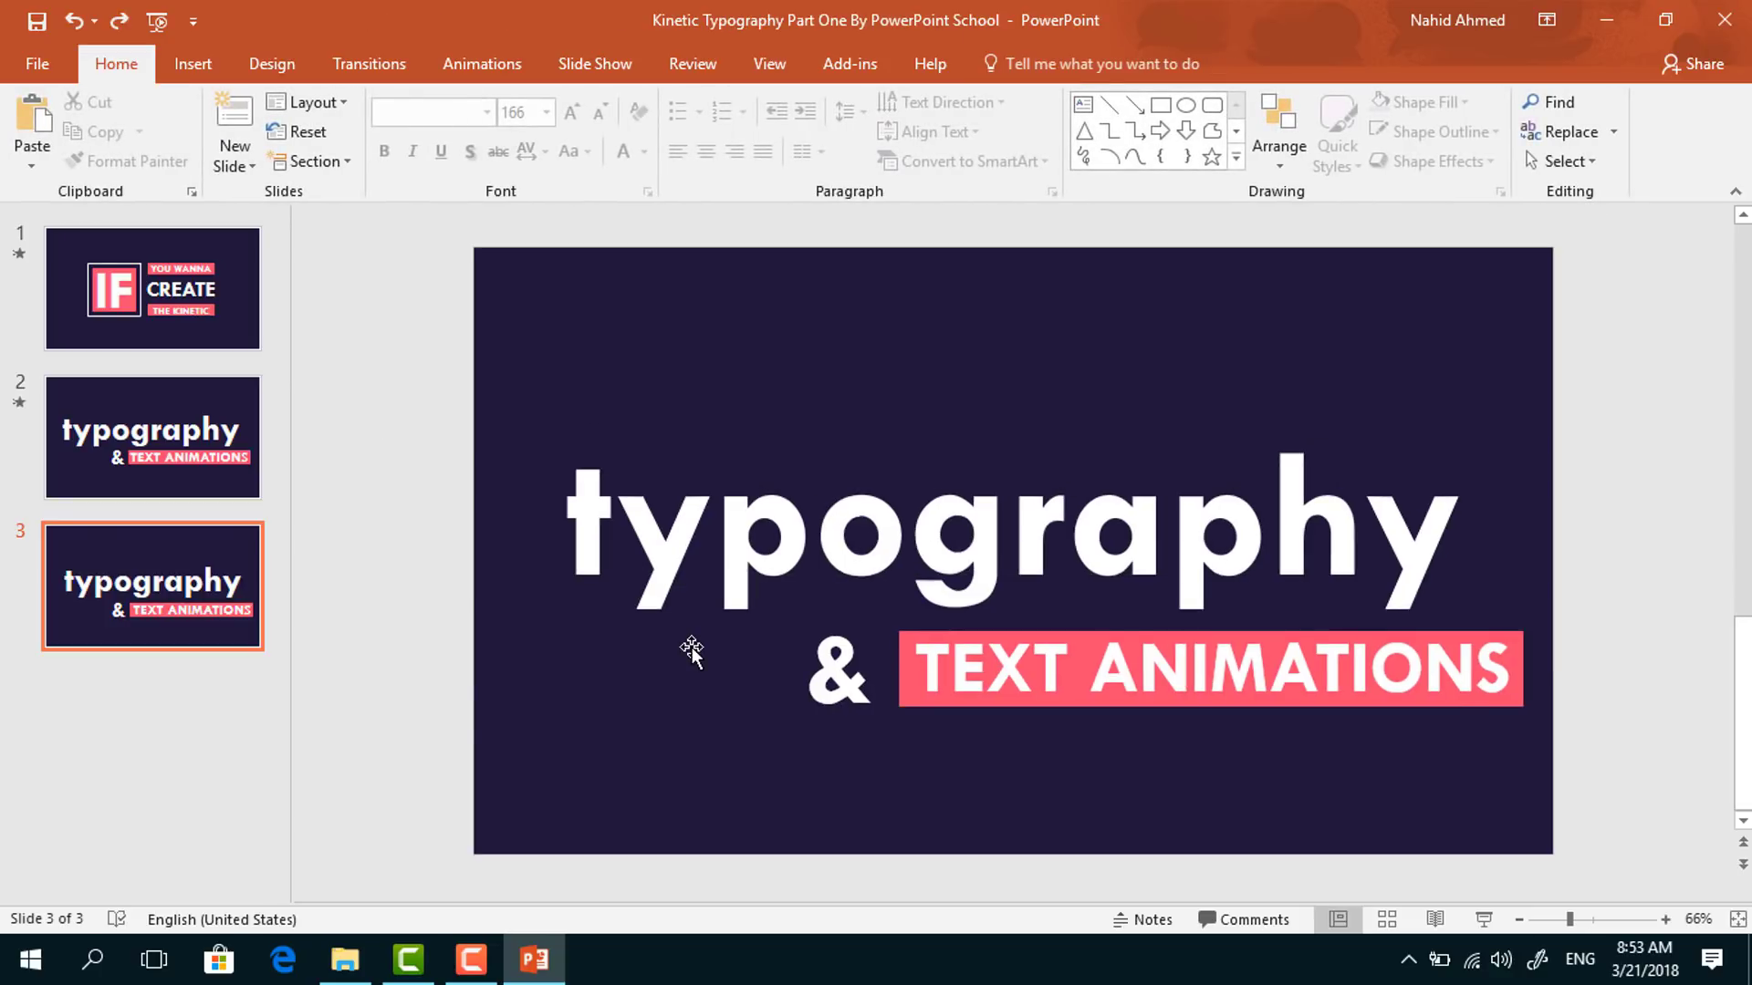
left_click(691, 648)
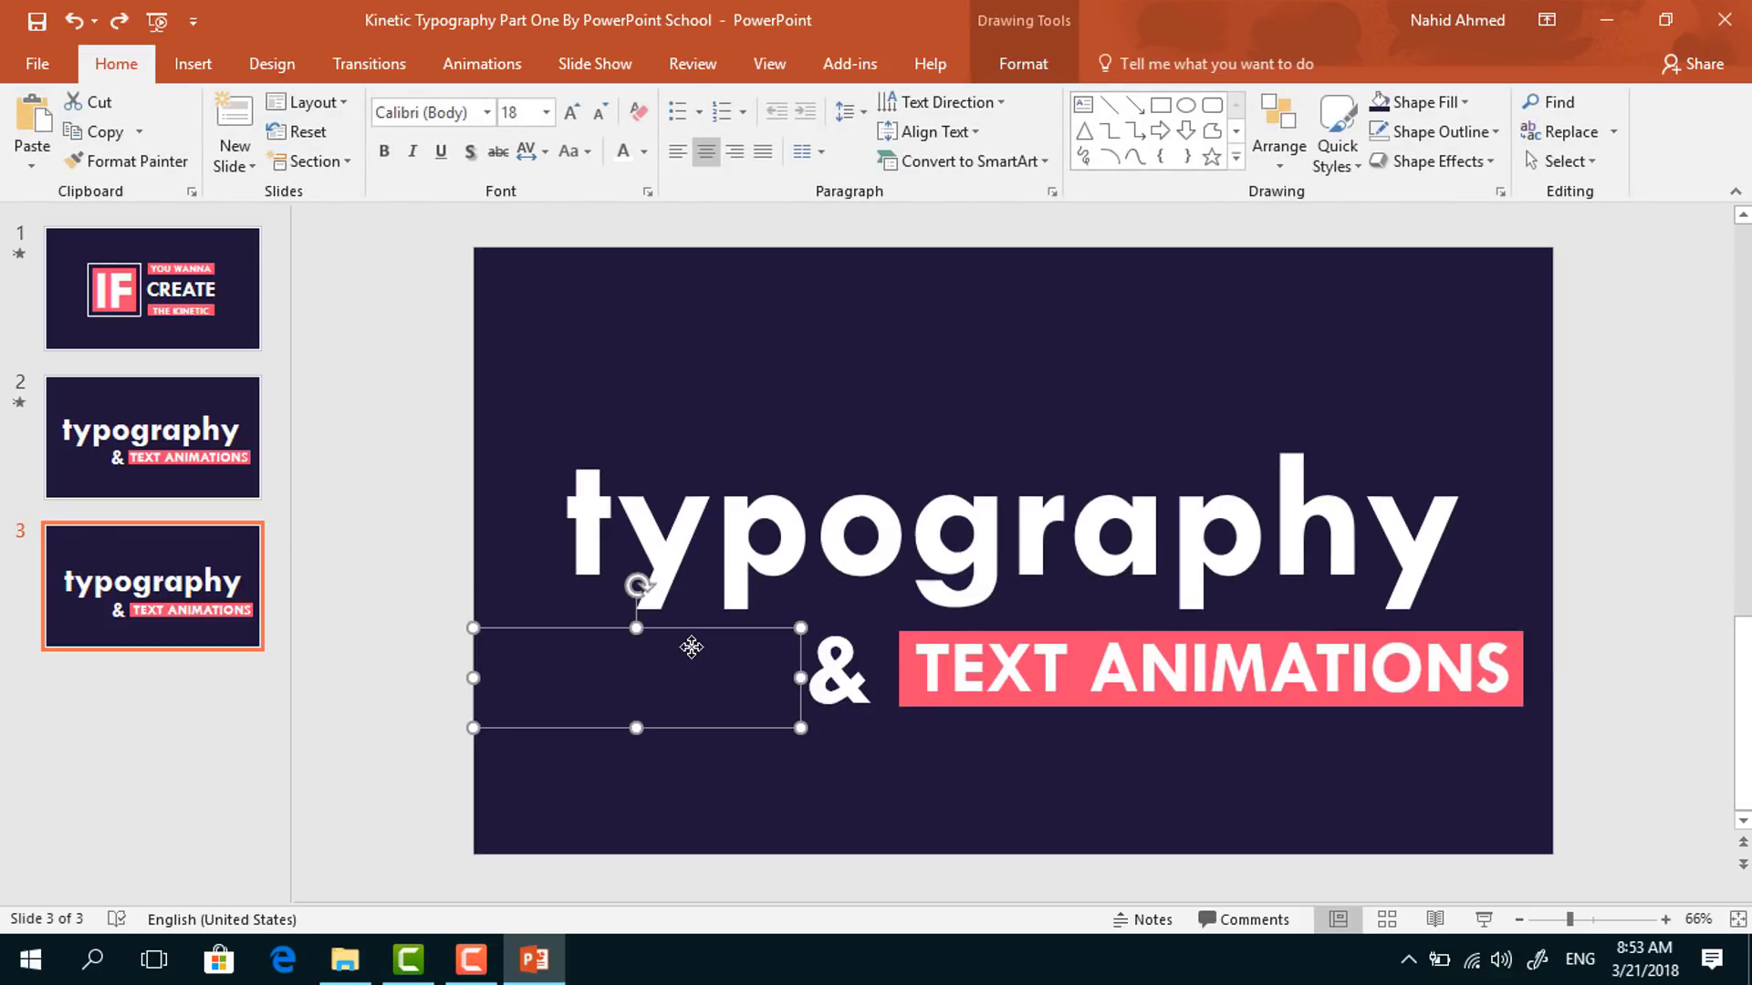
left_click_drag(691, 648, 1068, 683)
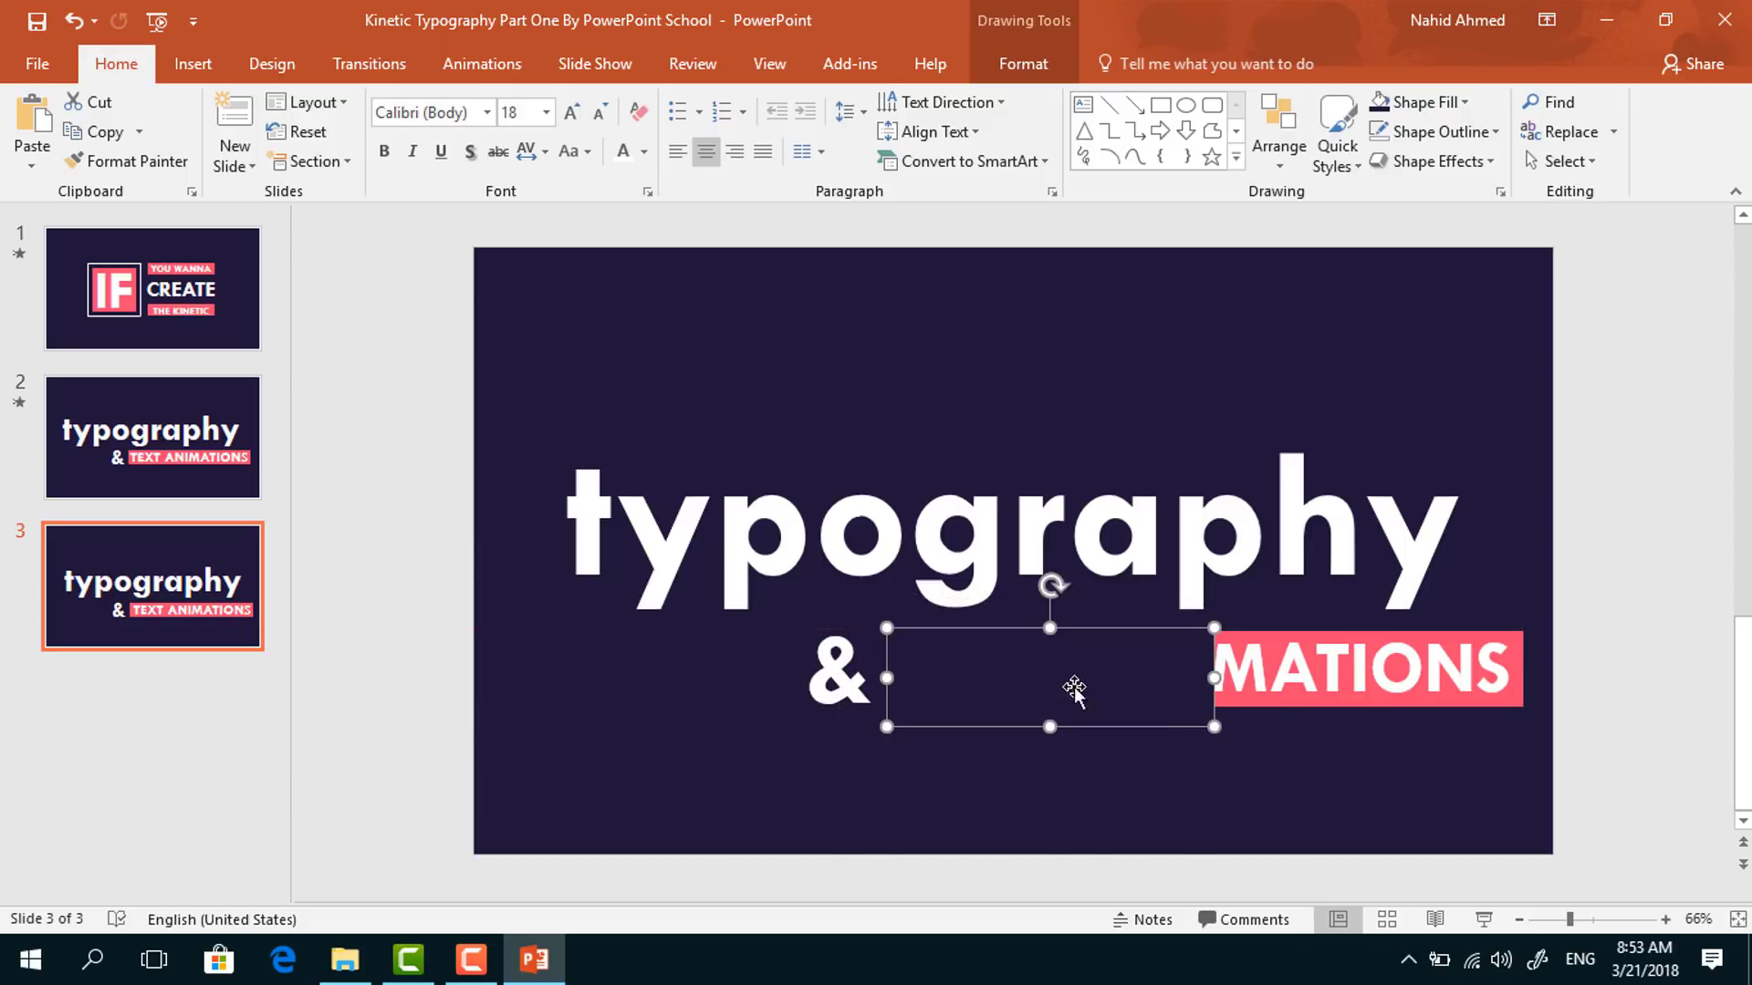
left_click_drag(1221, 677, 1554, 702)
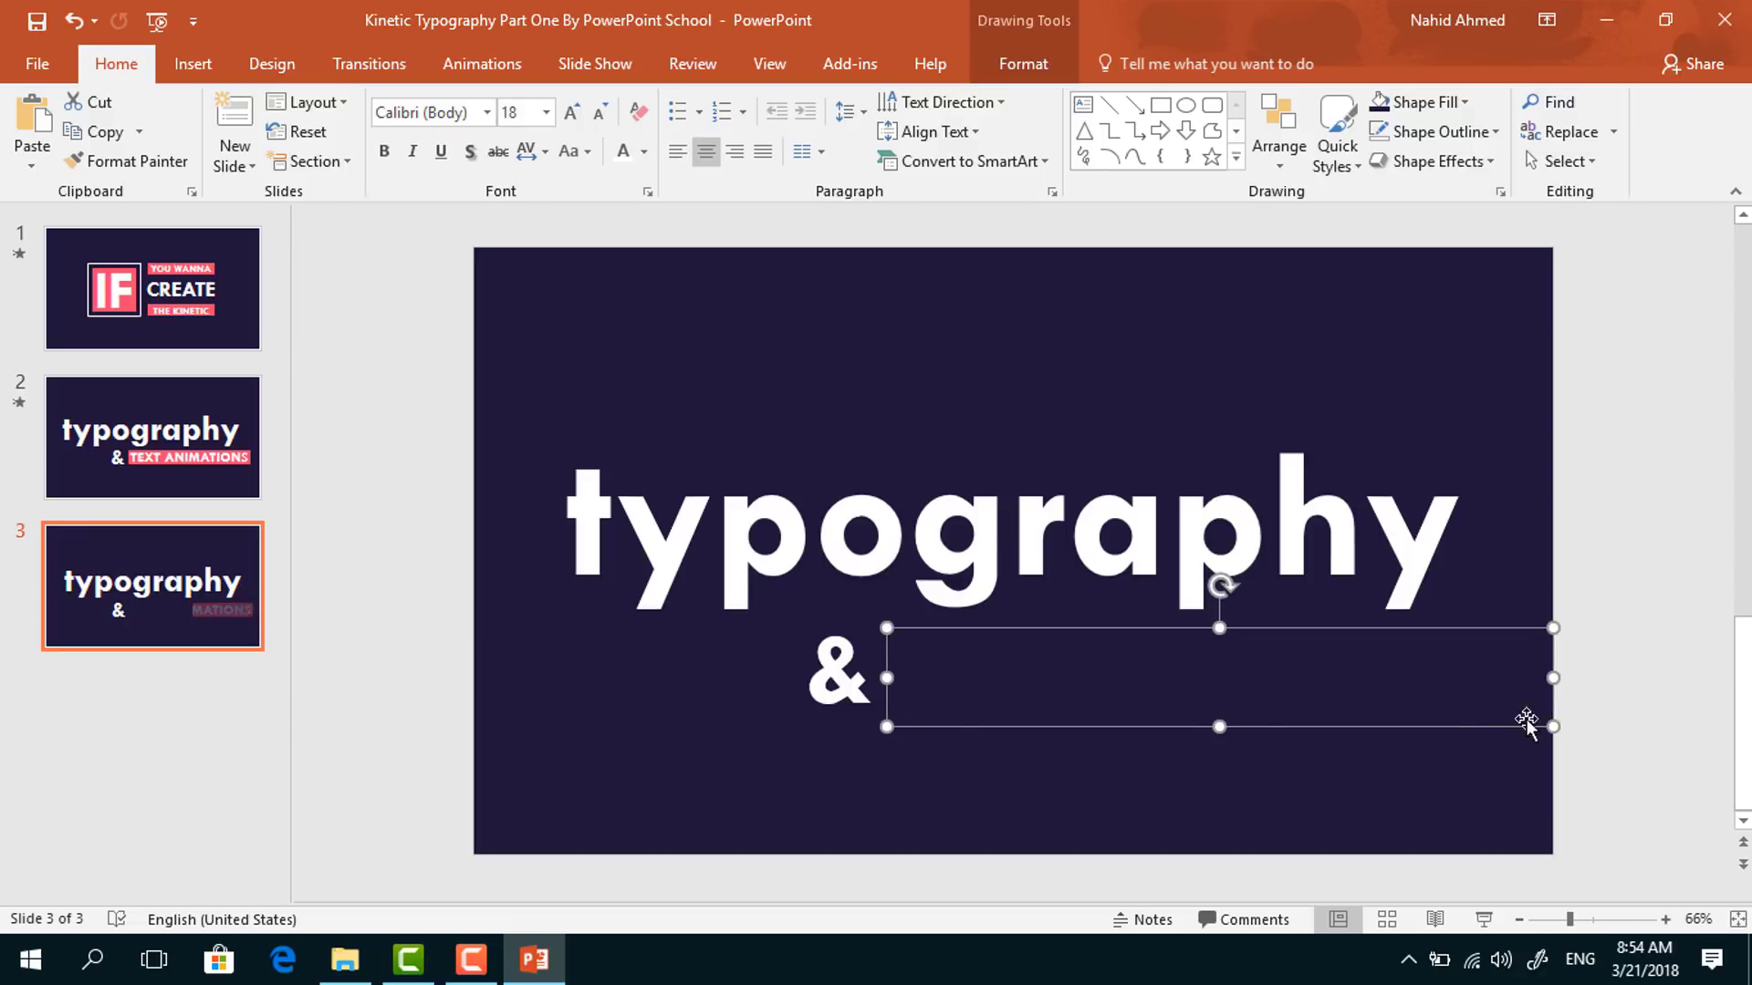
right_click(1146, 701)
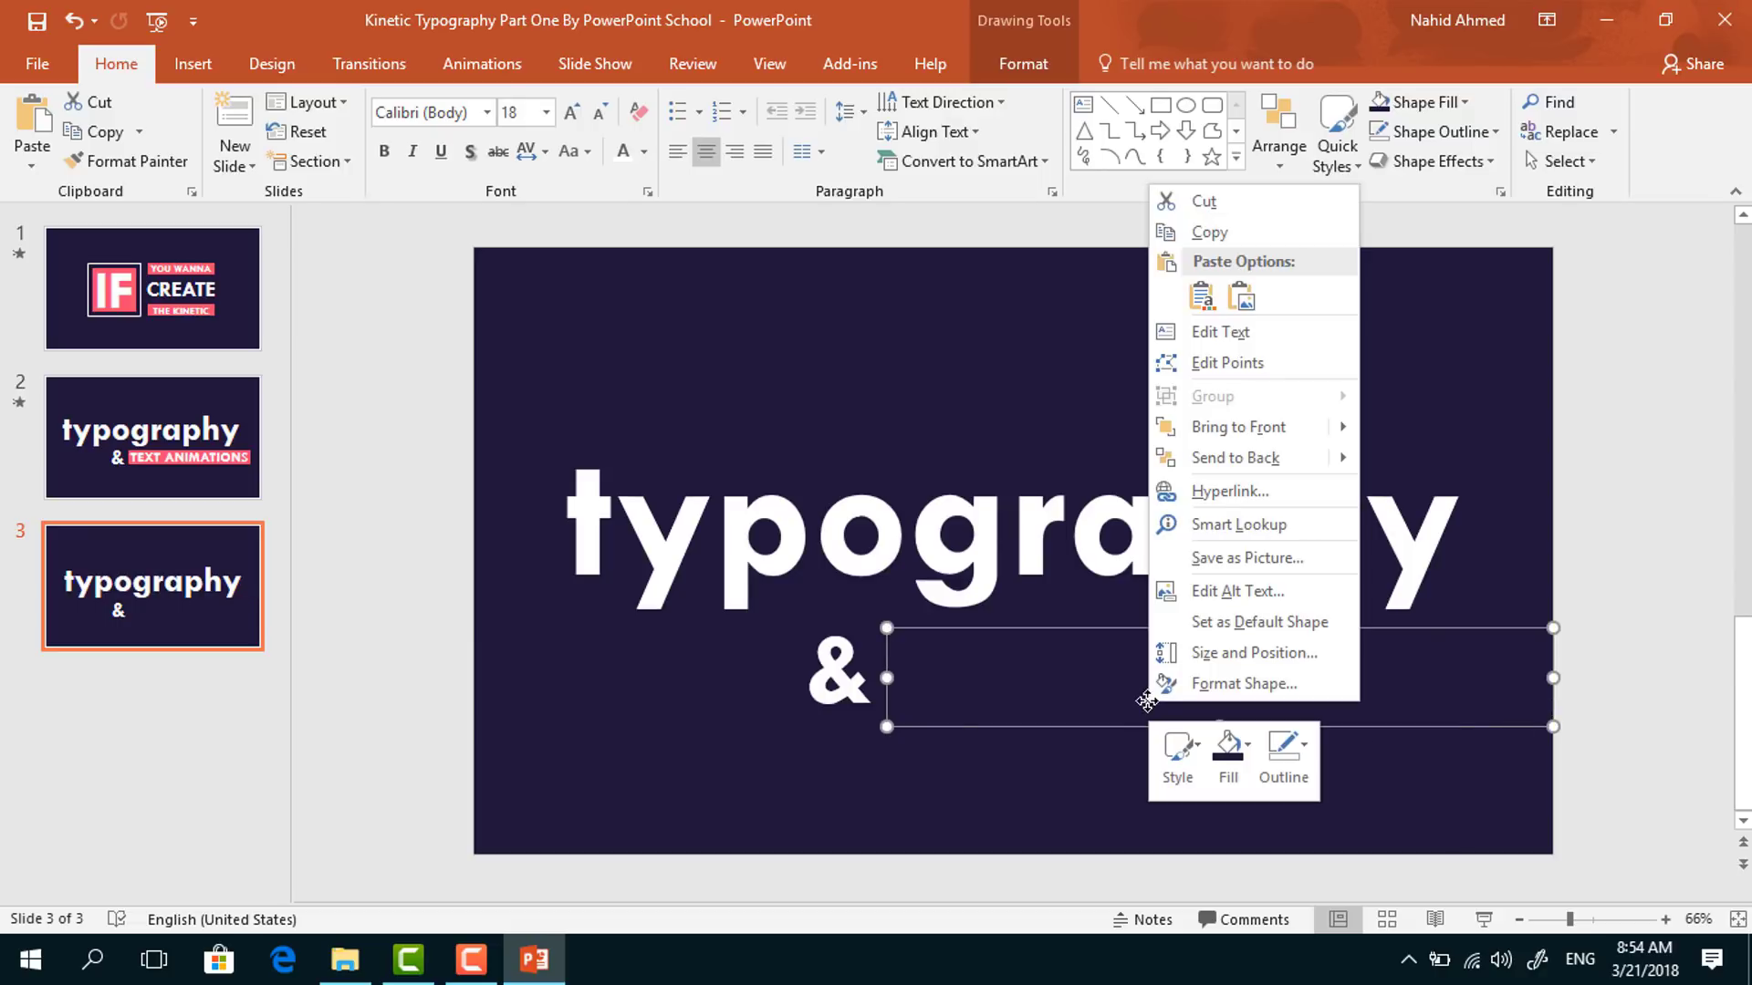
left_click(1236, 458)
Send the & text box to back
left_click(874, 713)
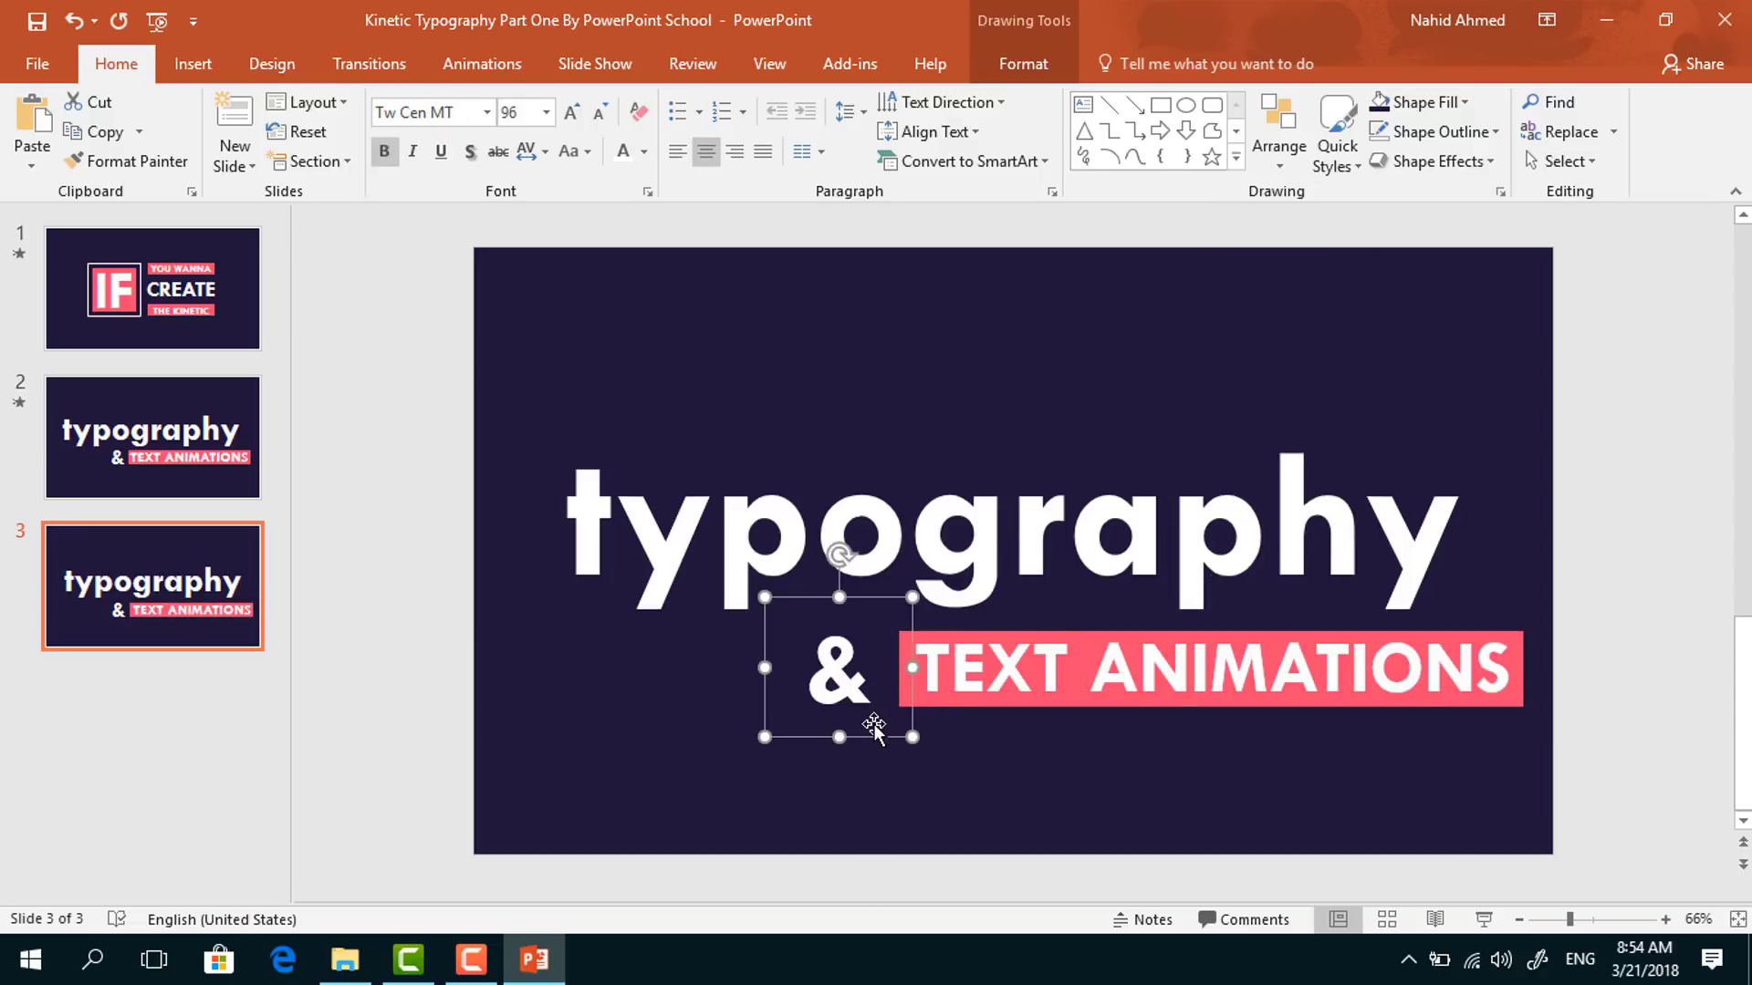
right_click(873, 724)
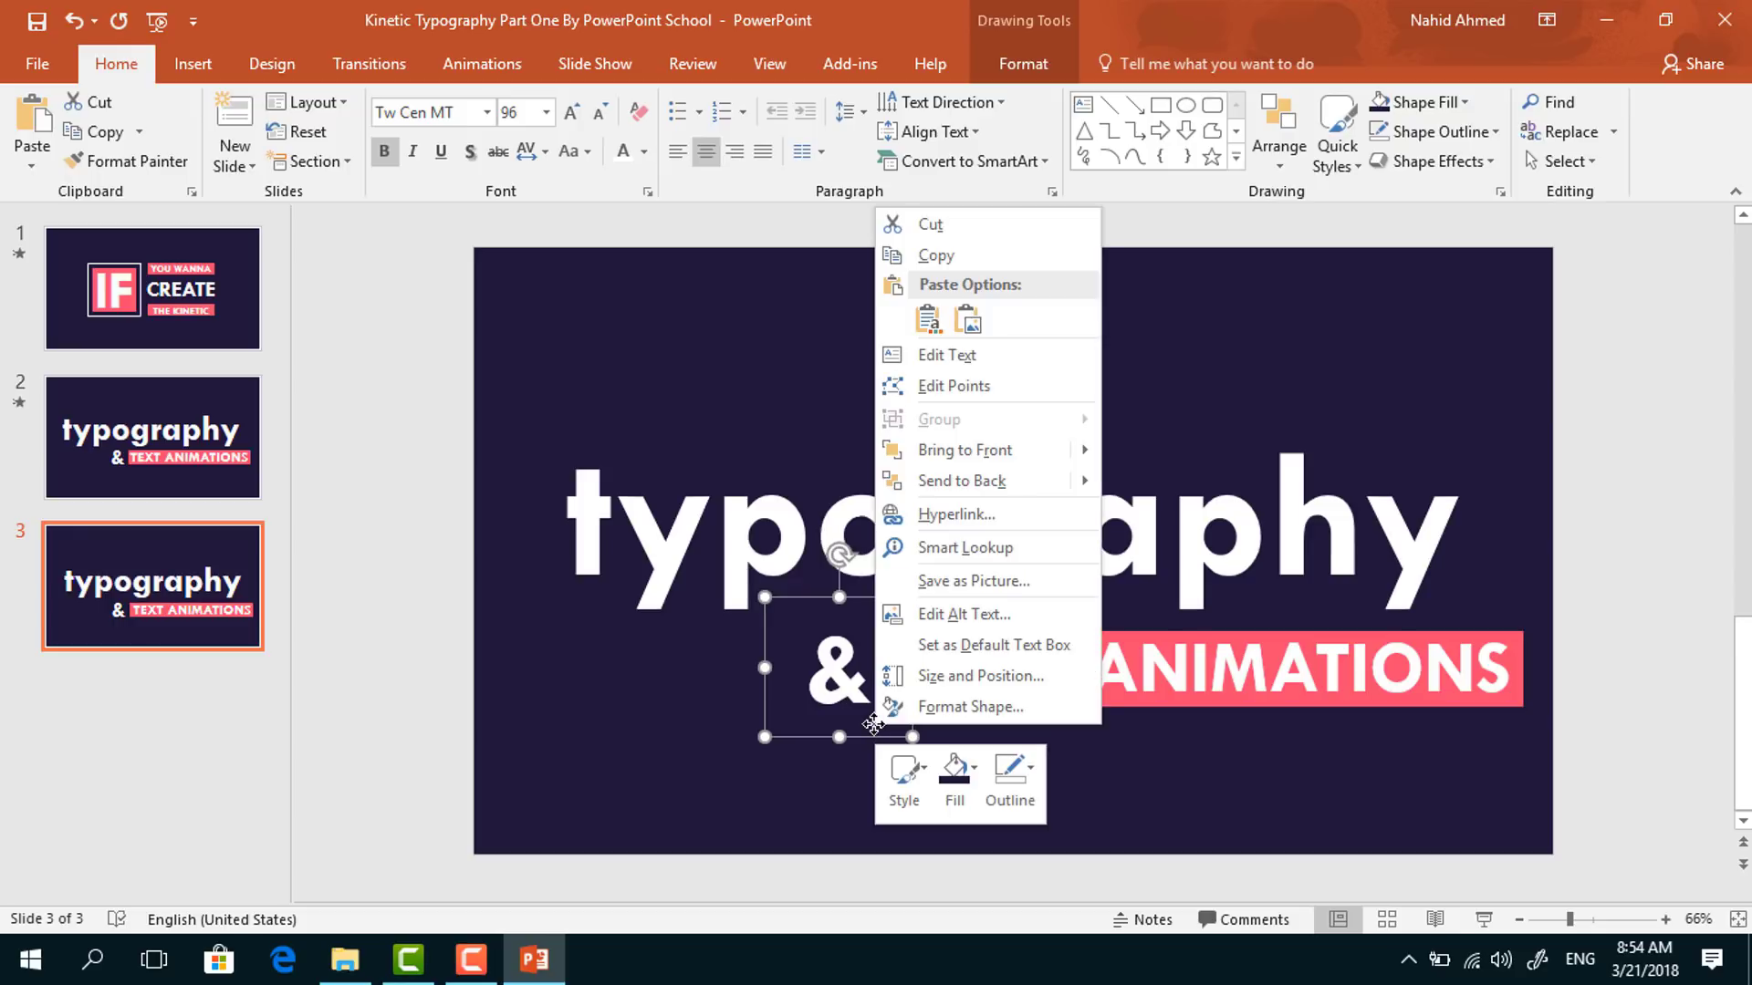
left_click(955, 484)
left_click(378, 644)
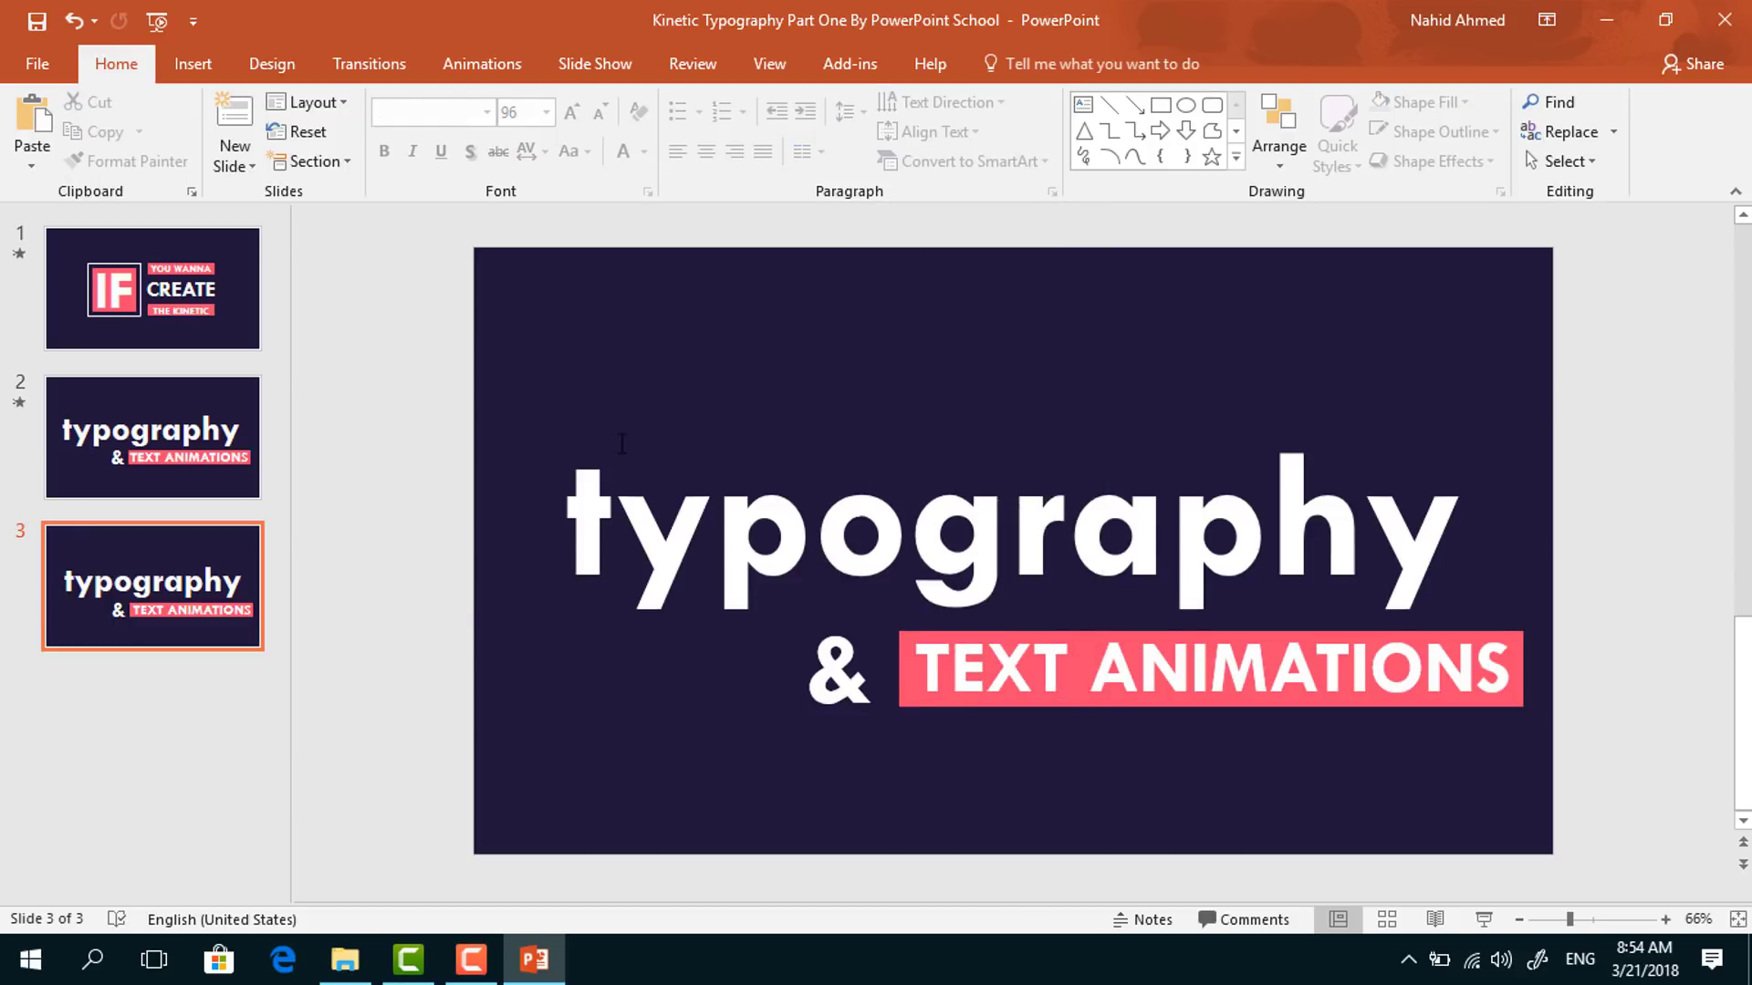
With the Animation Pane shown, give typography a 0.75 s Fly In from the right
left_click(475, 73)
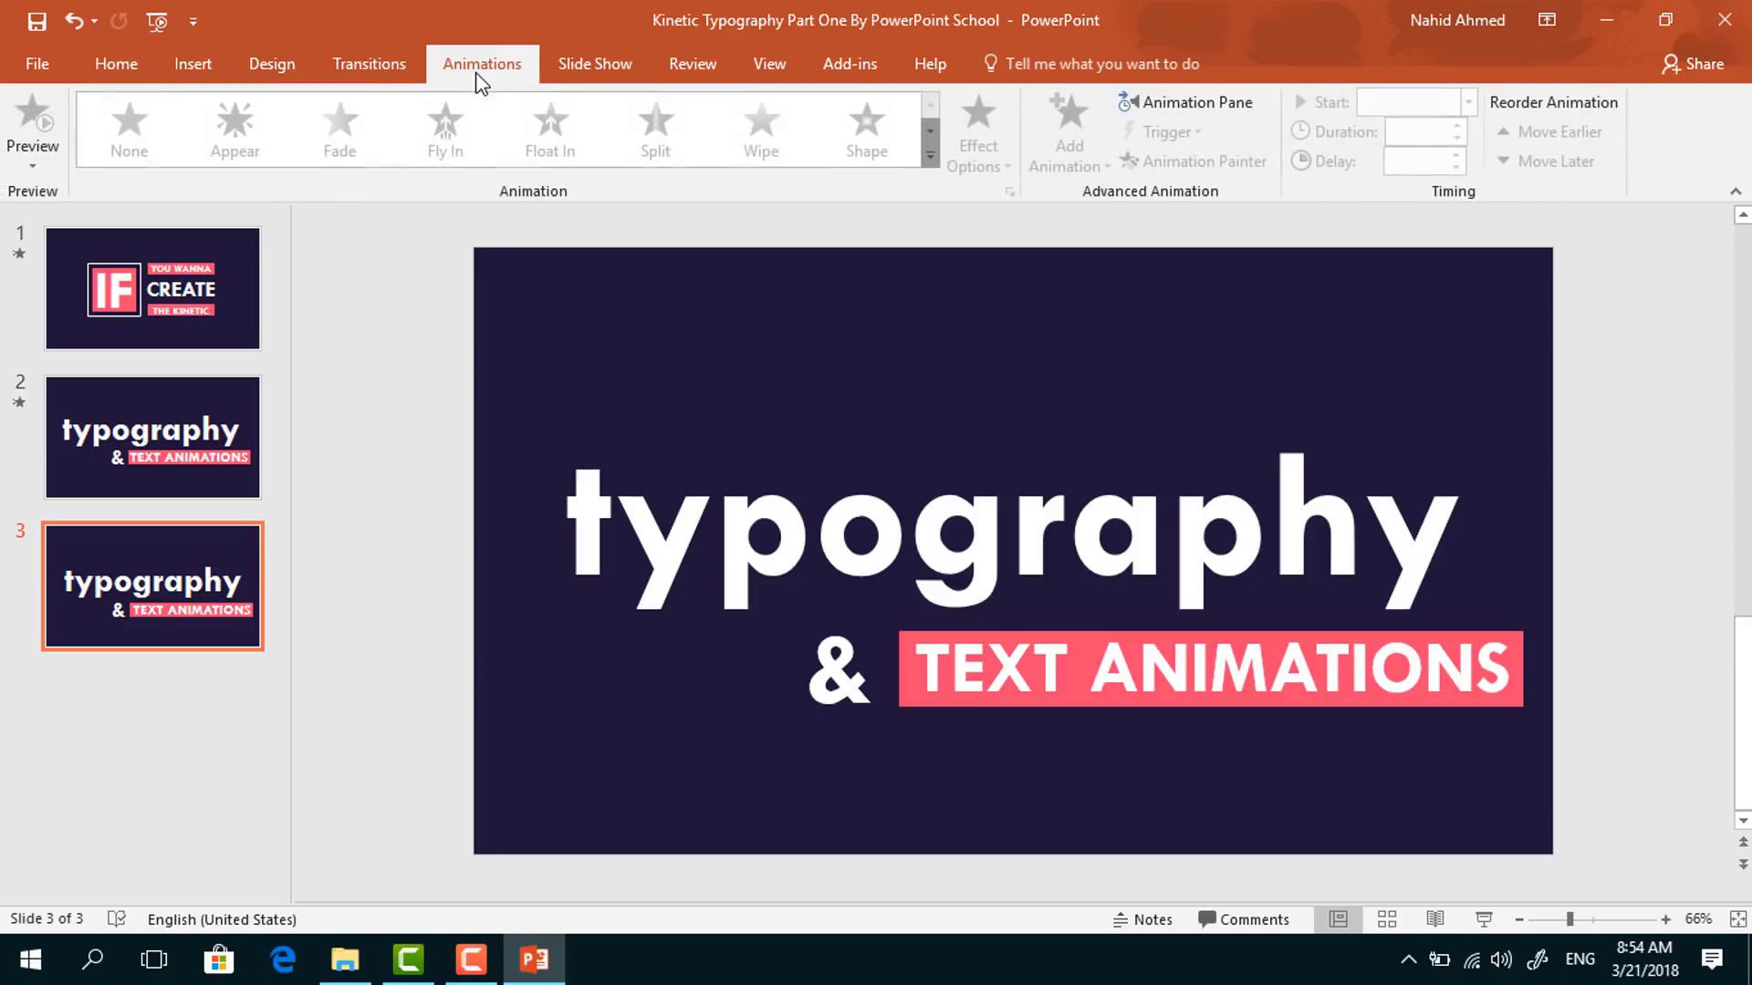
left_click(1234, 108)
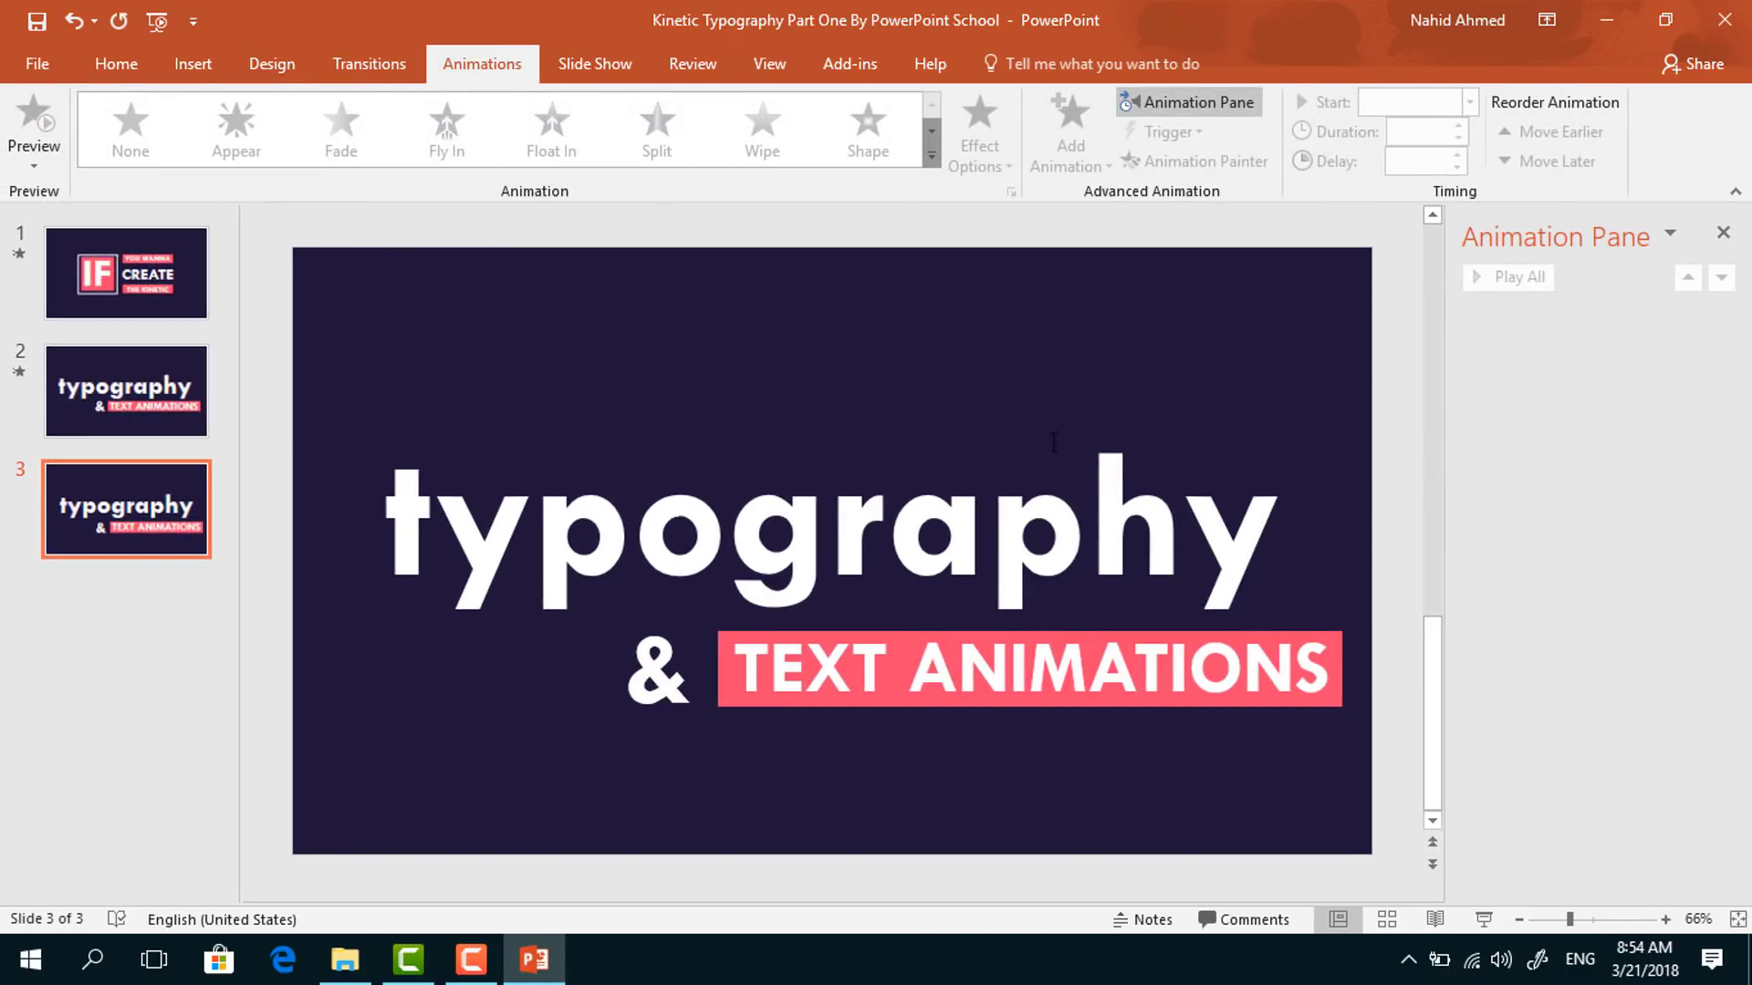
left_click(785, 401)
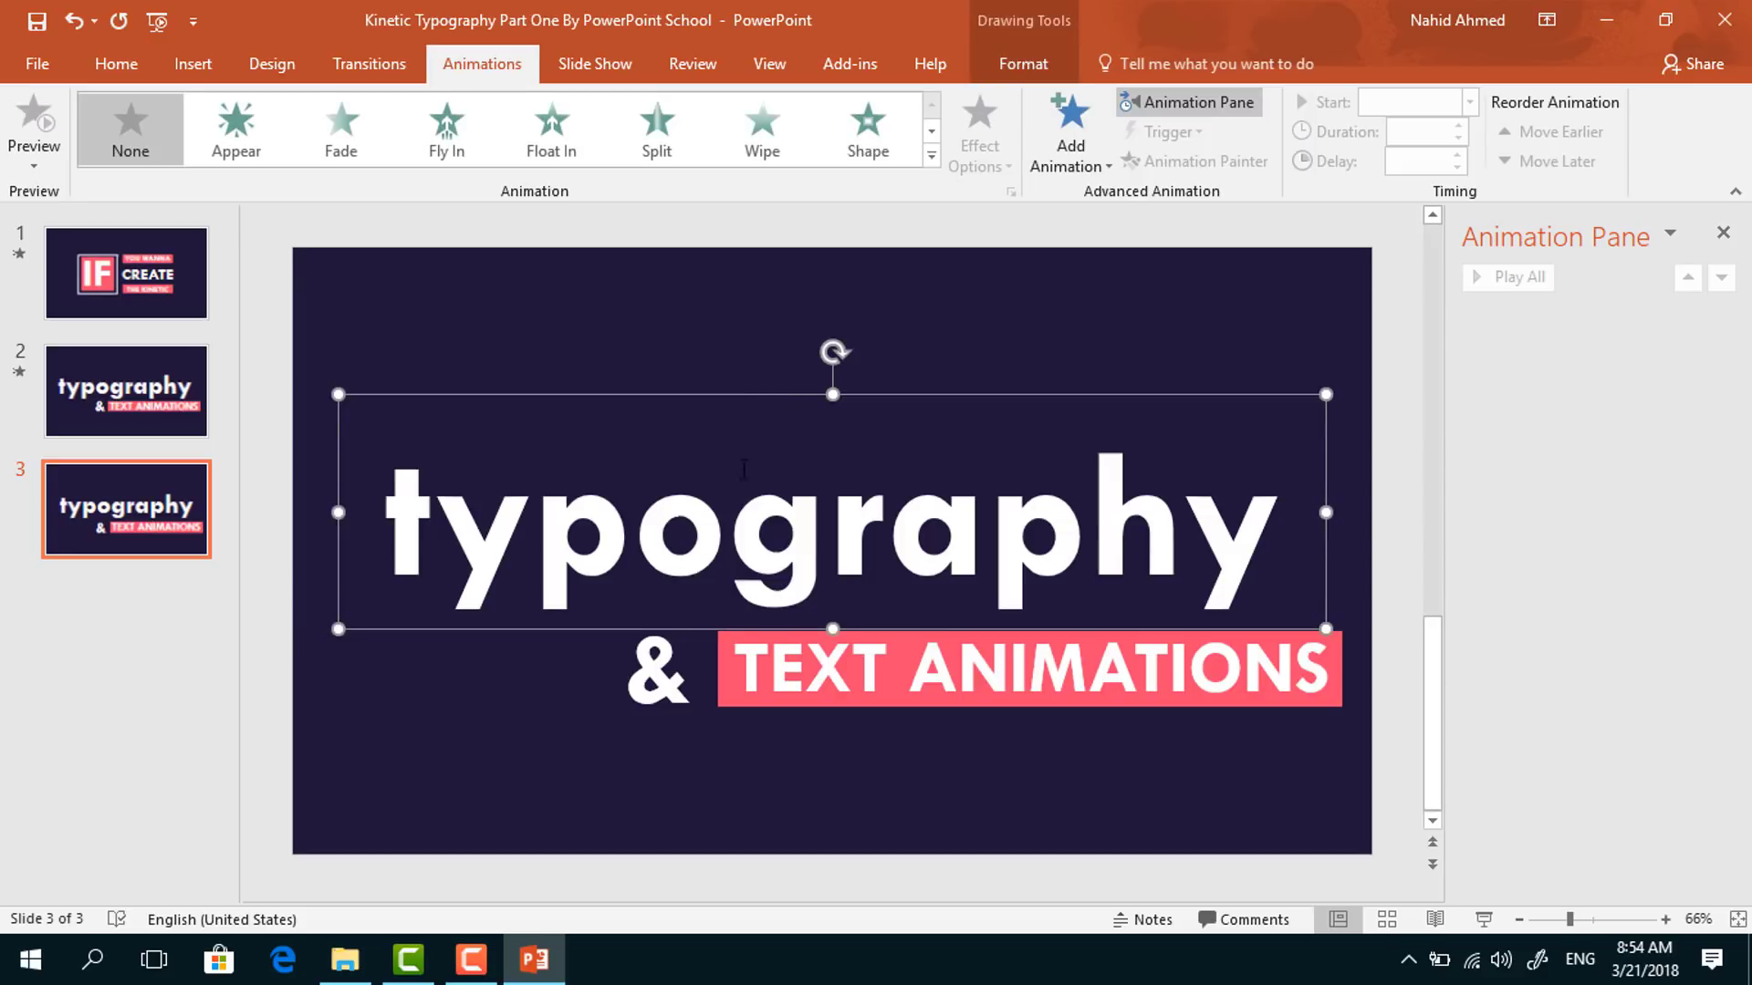
left_click(1071, 132)
left_click(1295, 265)
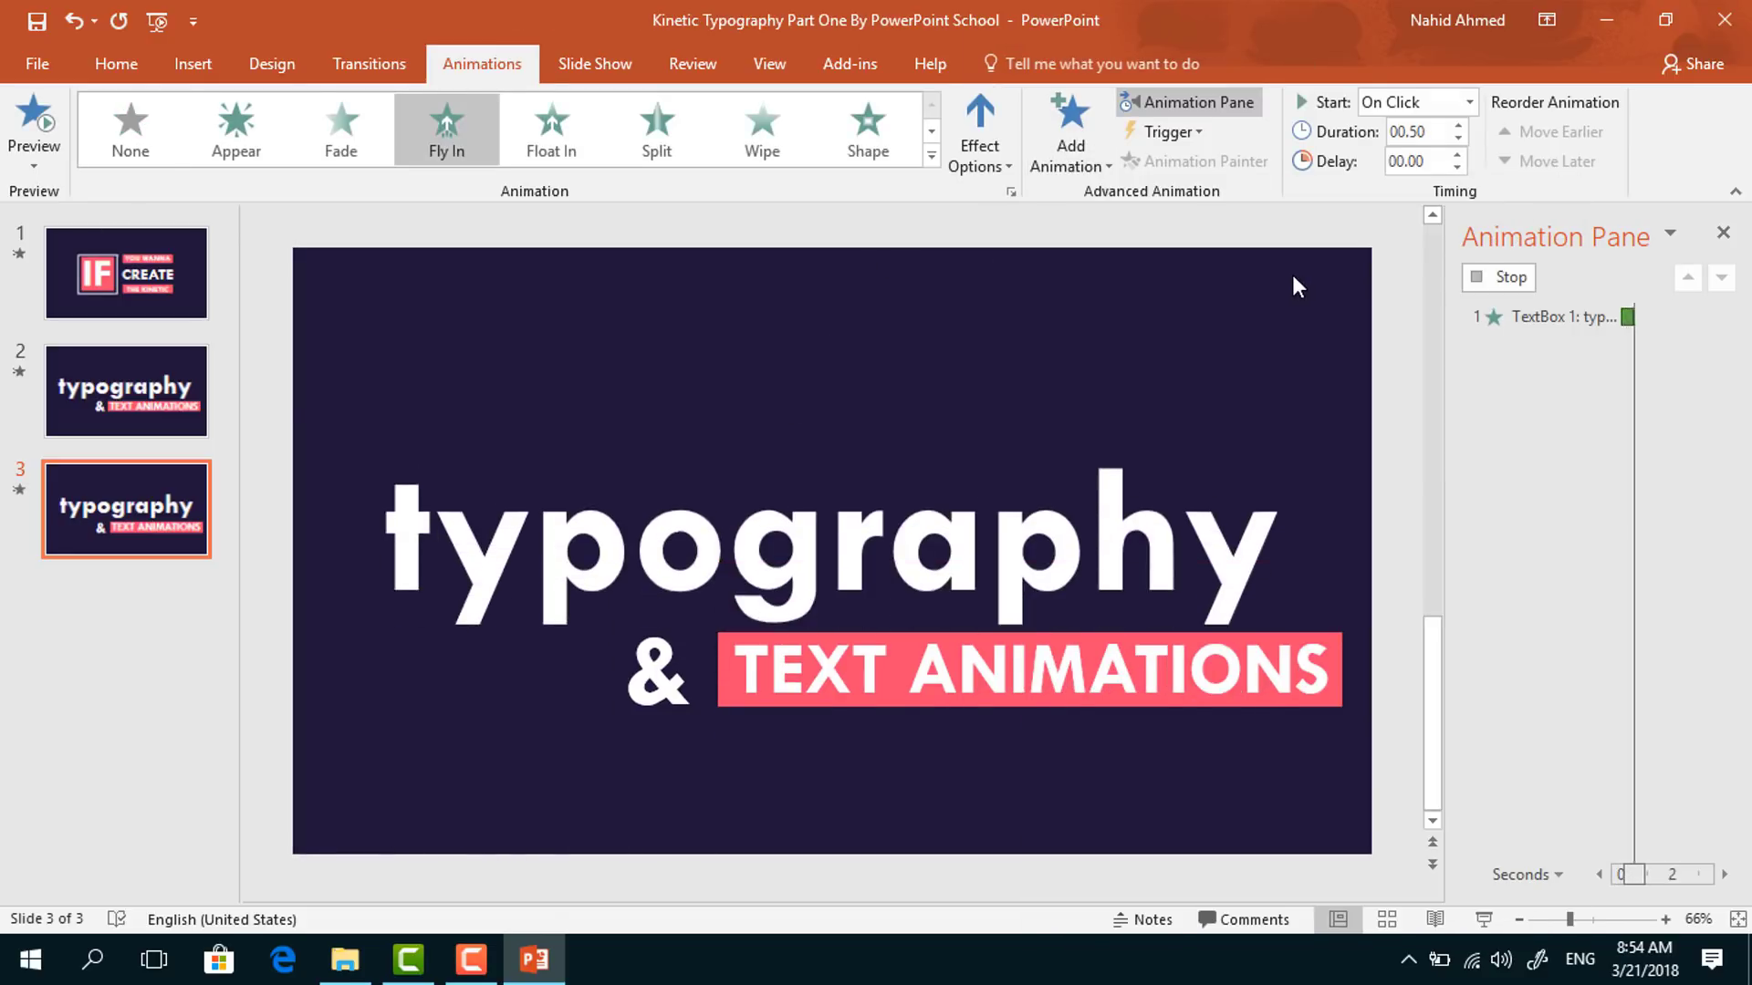
left_click(979, 137)
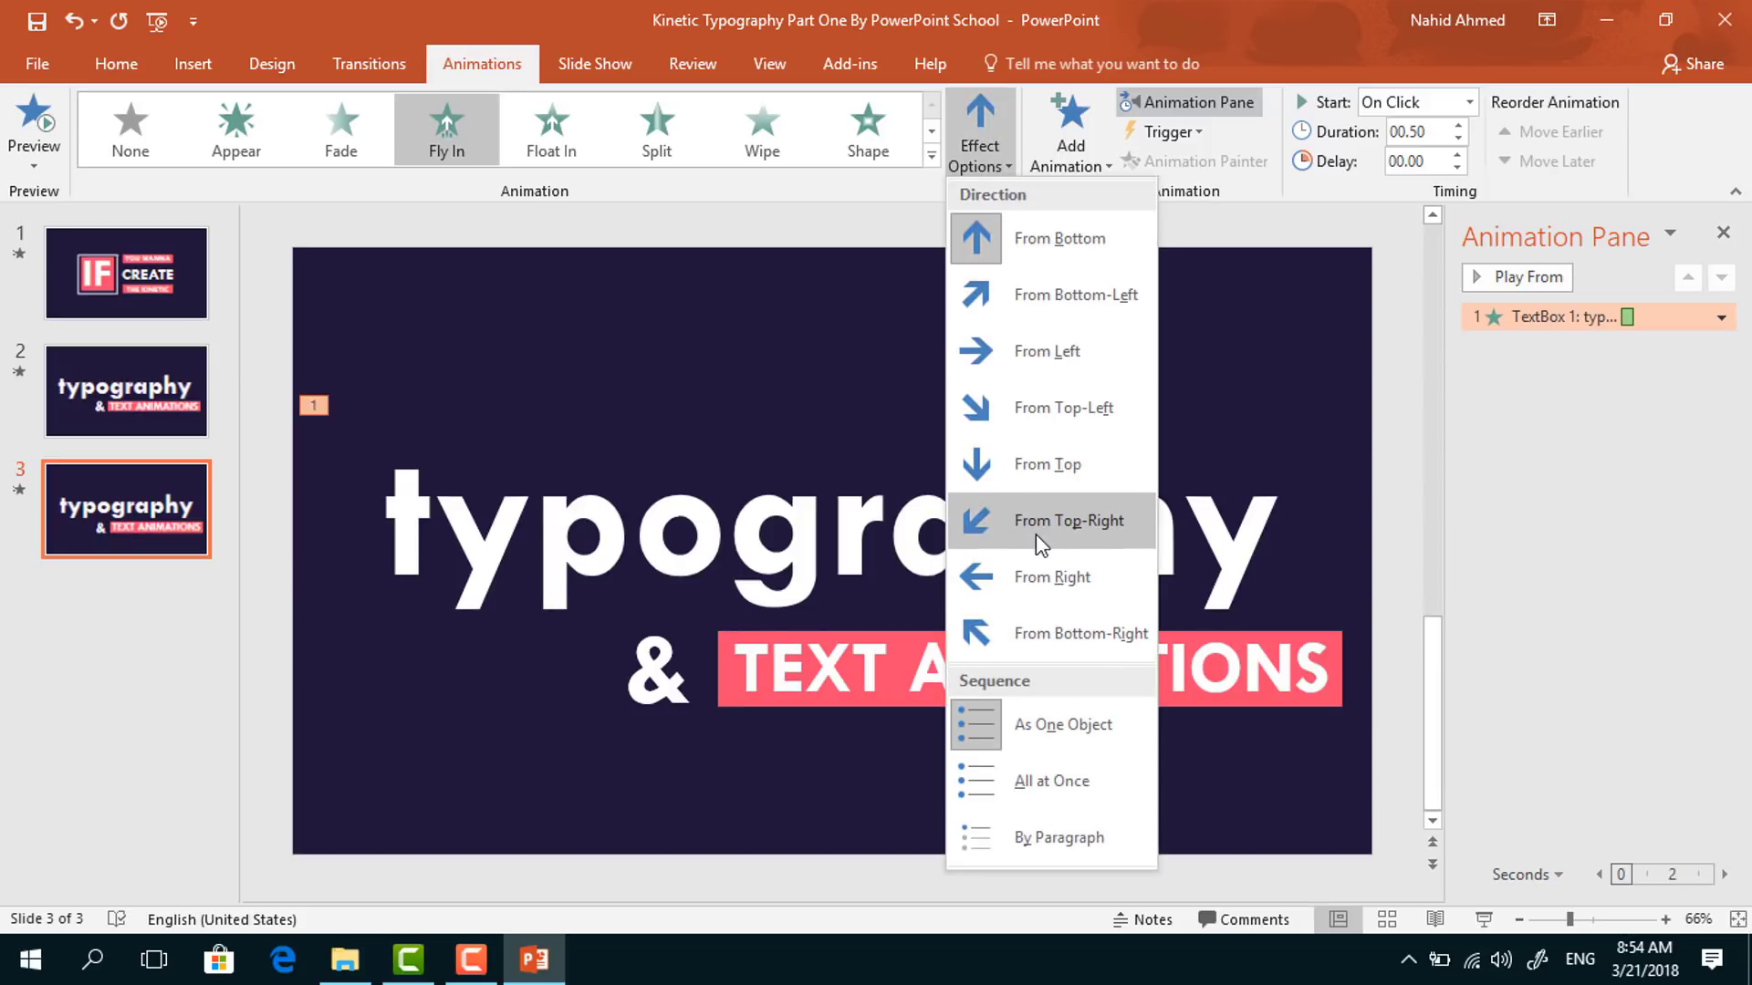
left_click(1049, 589)
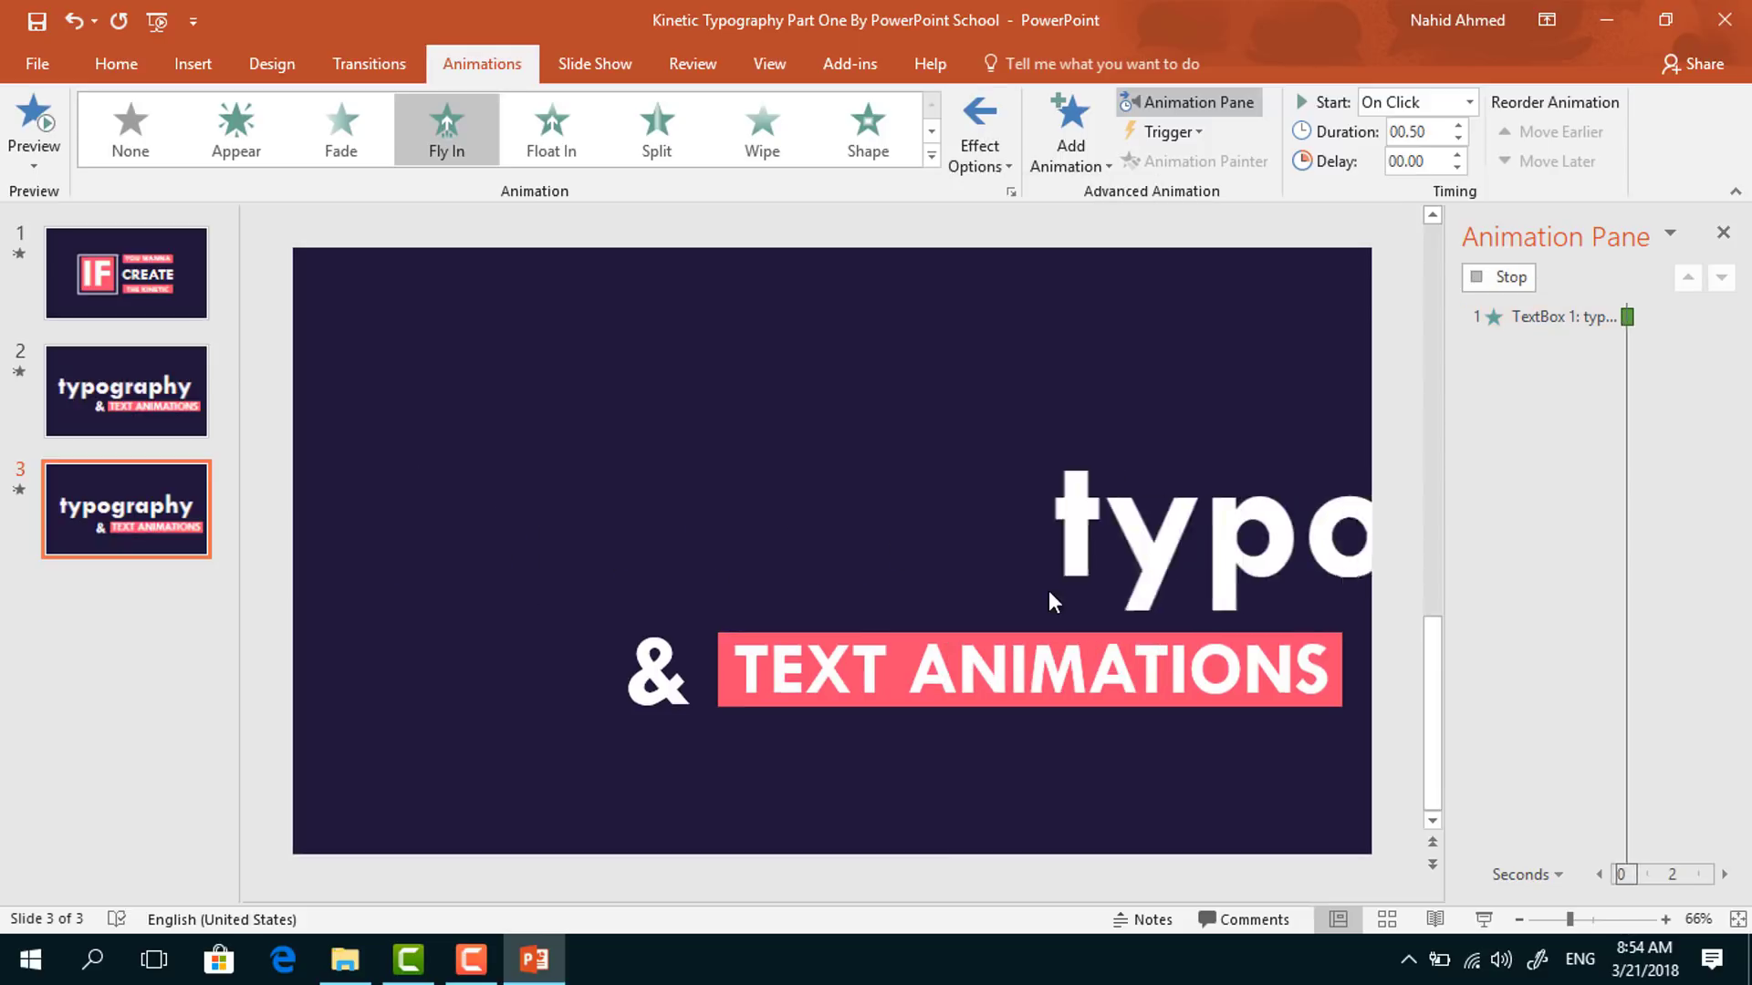
left_click(1458, 126)
Set the typography Fly In smooth end to 0.75 sec
left_click(1721, 318)
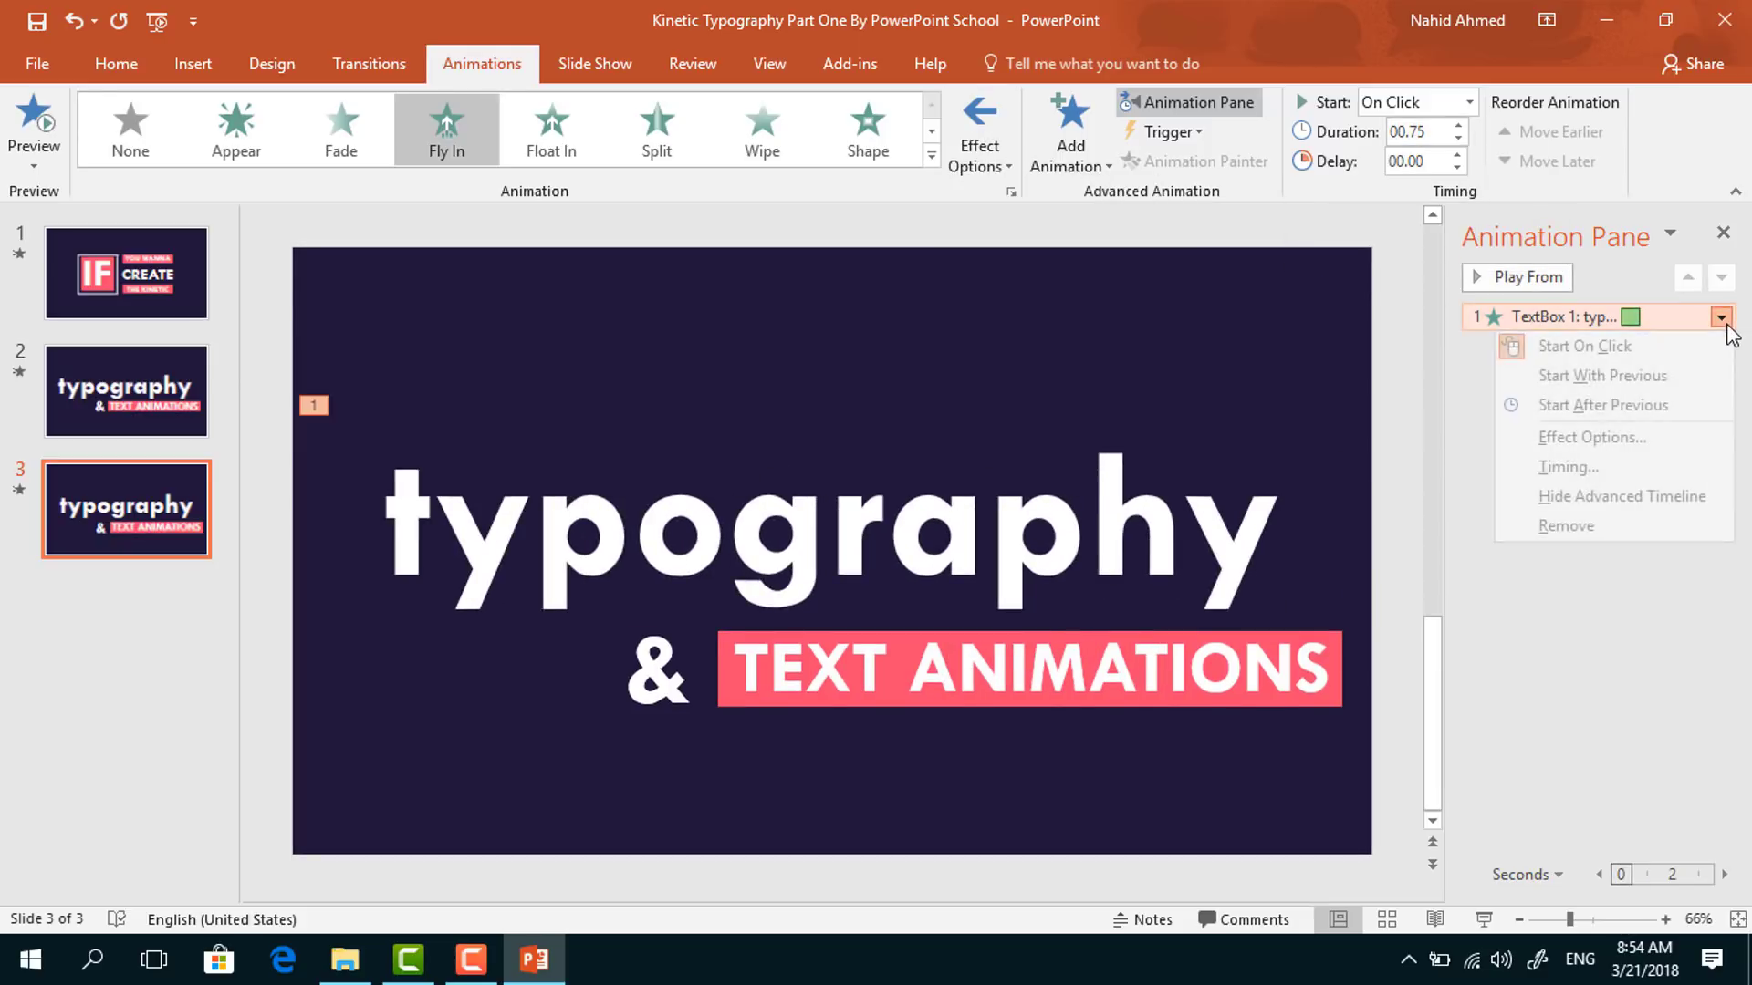
left_click(1642, 439)
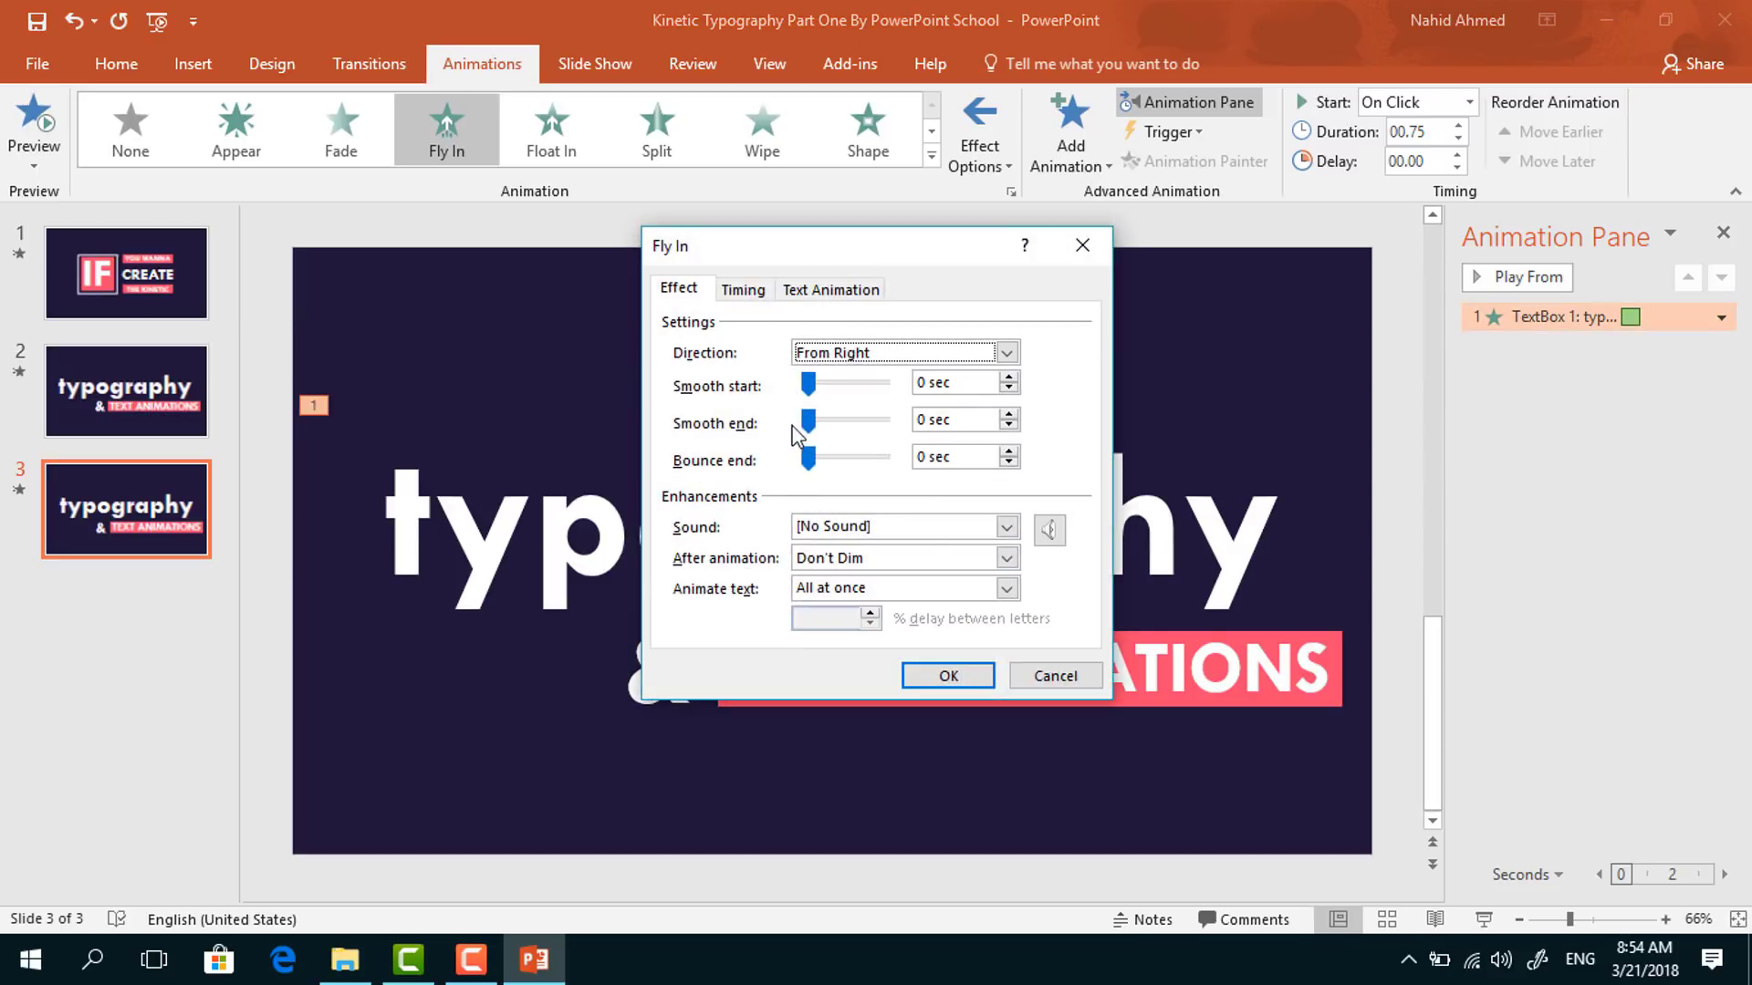
left_click_drag(808, 421, 883, 422)
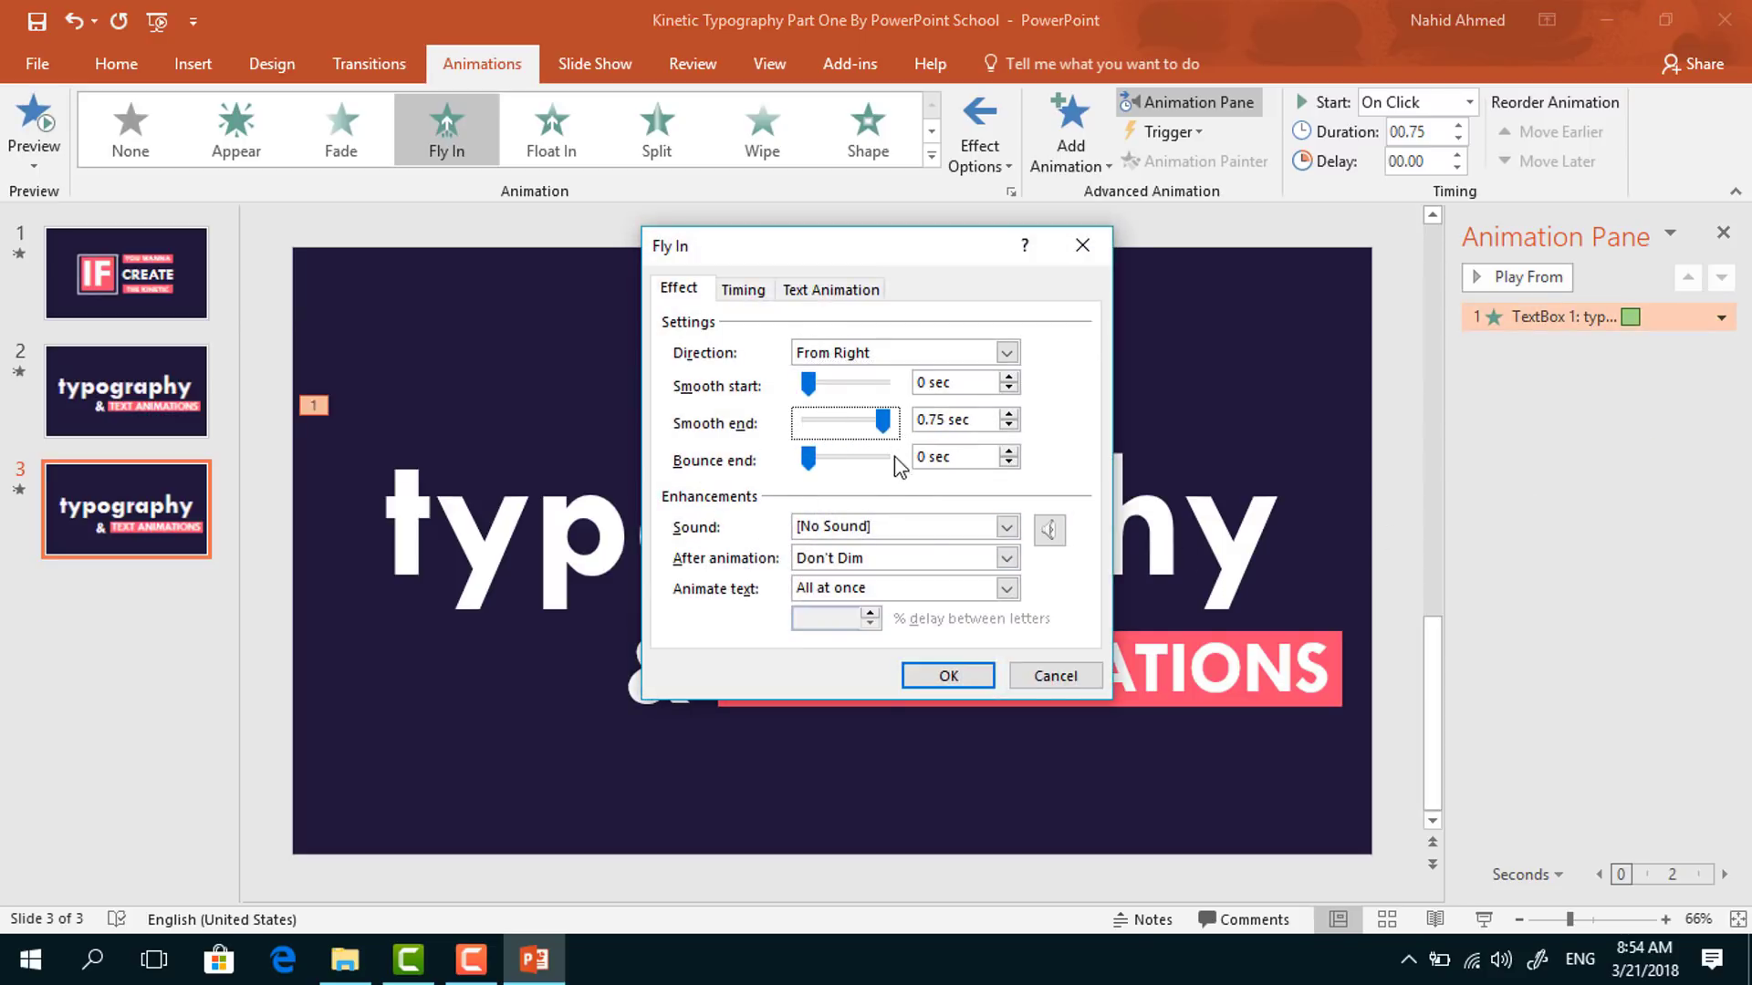
left_click(922, 671)
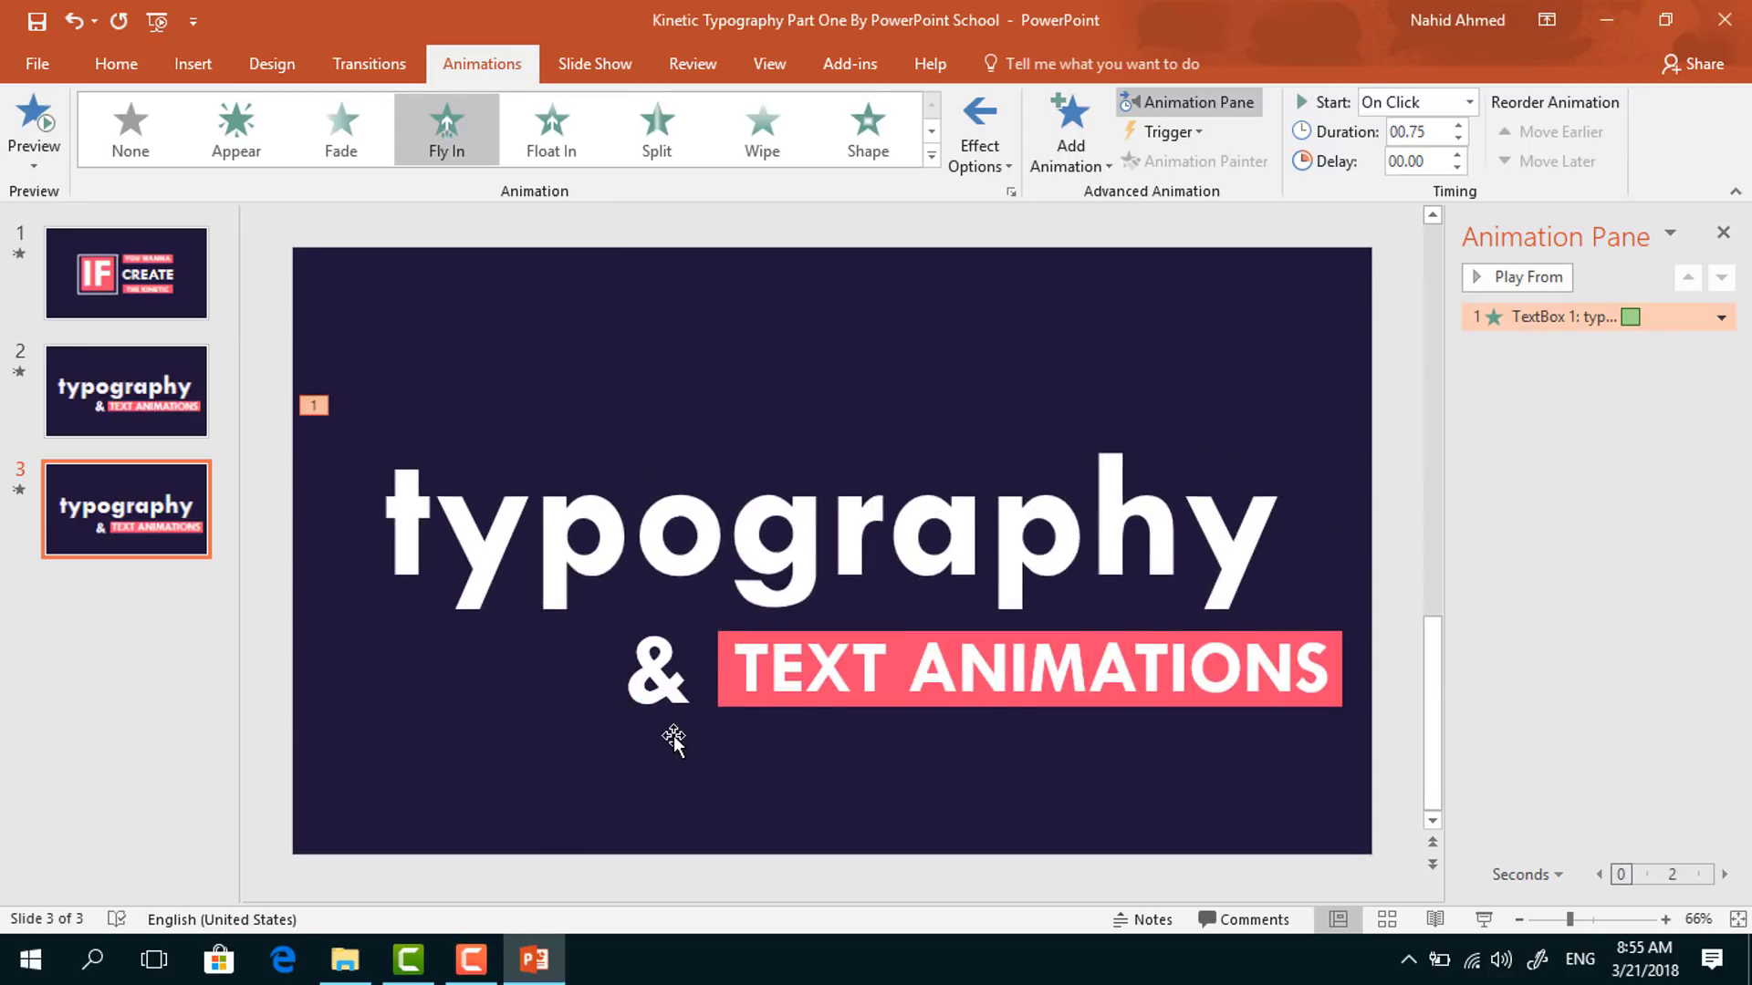
left_click(674, 739)
Give the & a Fly In entrance from the left, starting after the previous animation
left_click(1076, 157)
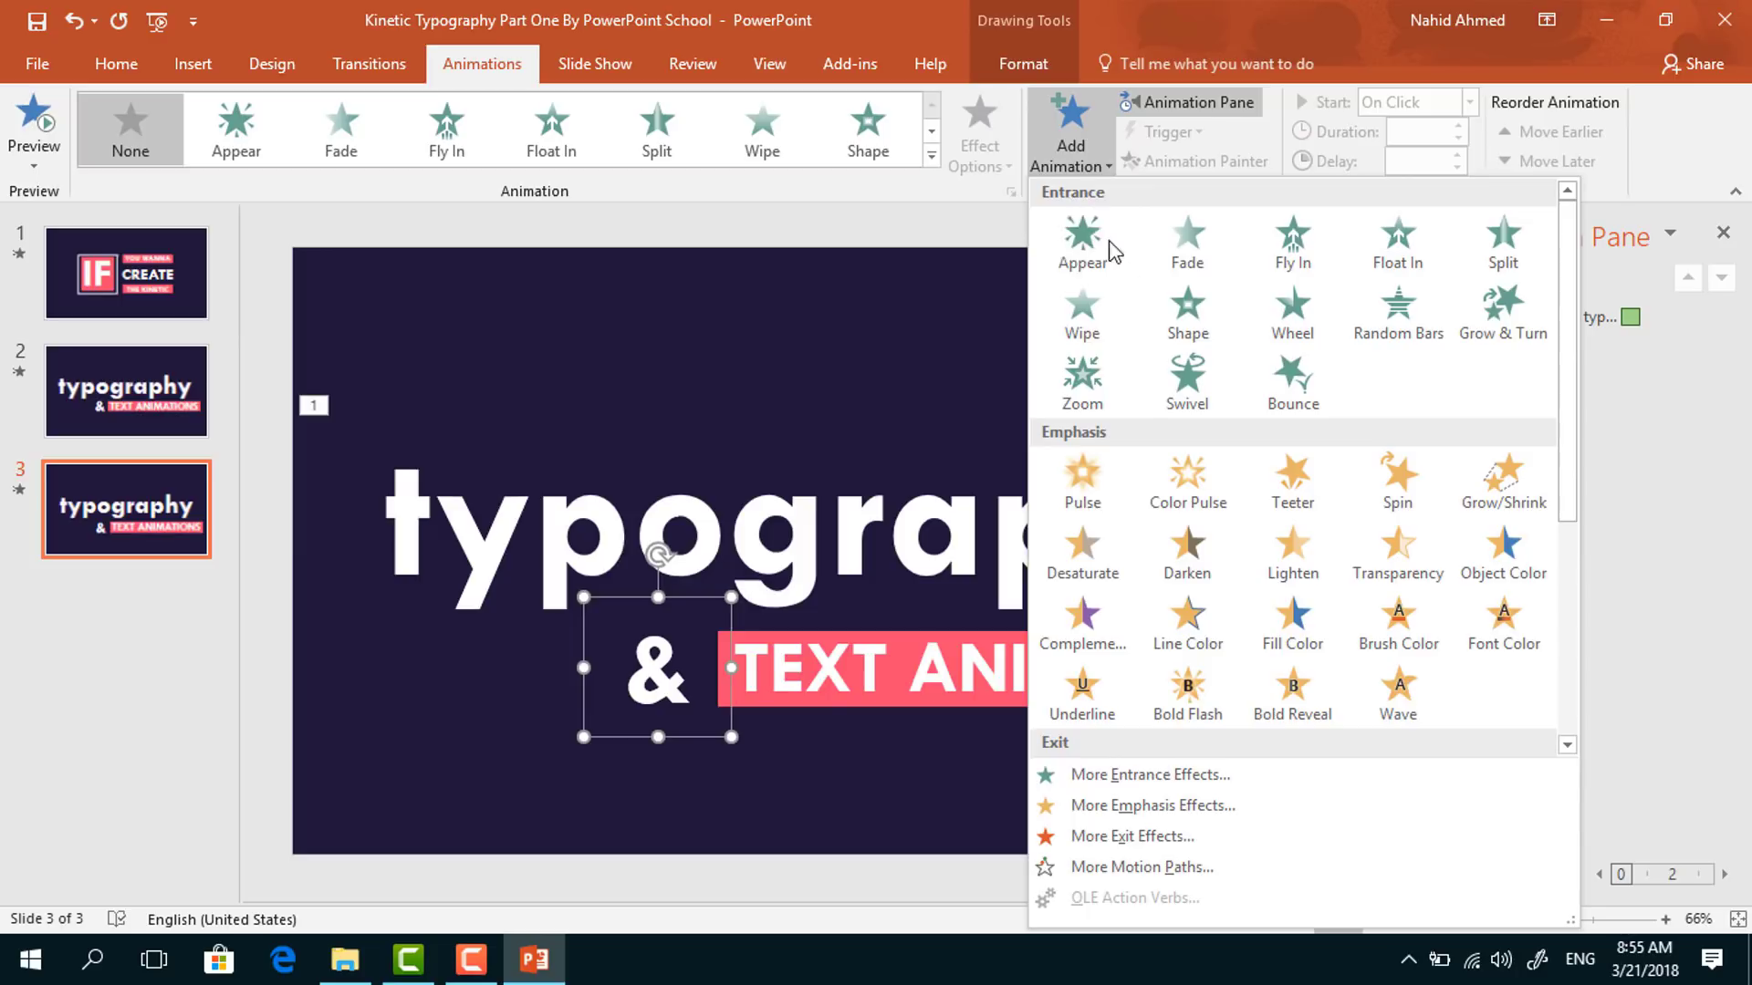
left_click(1322, 264)
left_click(971, 165)
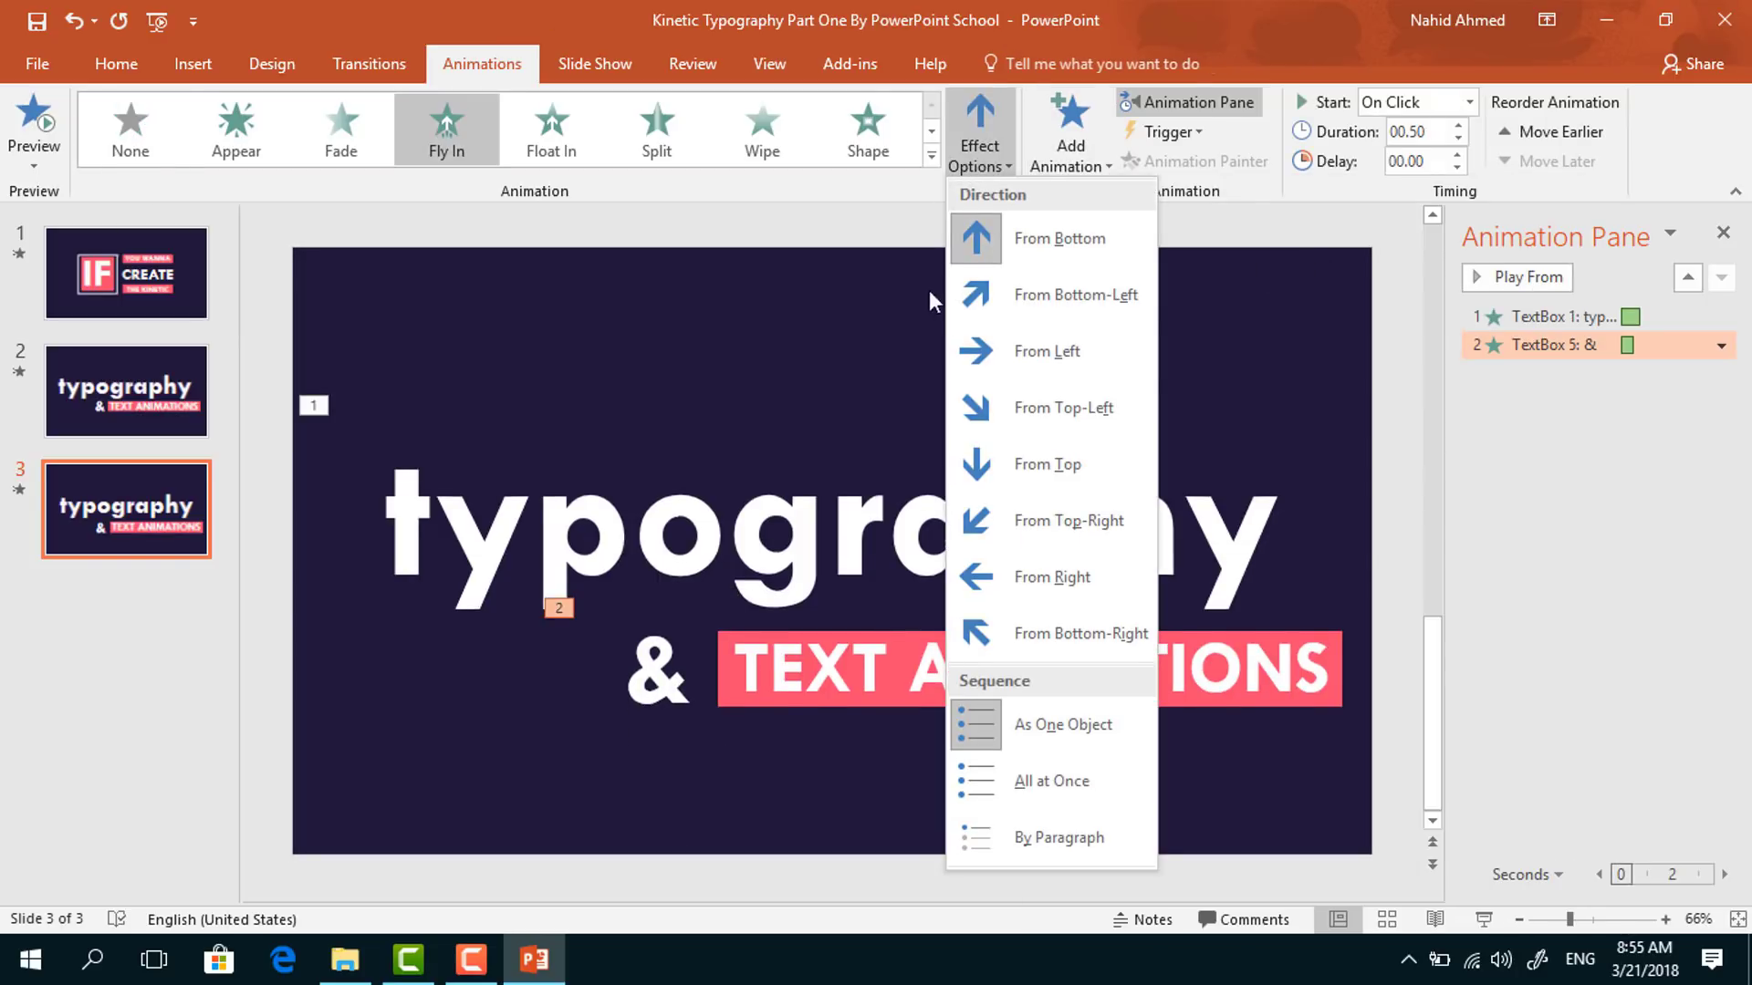
left_click(988, 339)
left_click(1468, 102)
left_click(1420, 180)
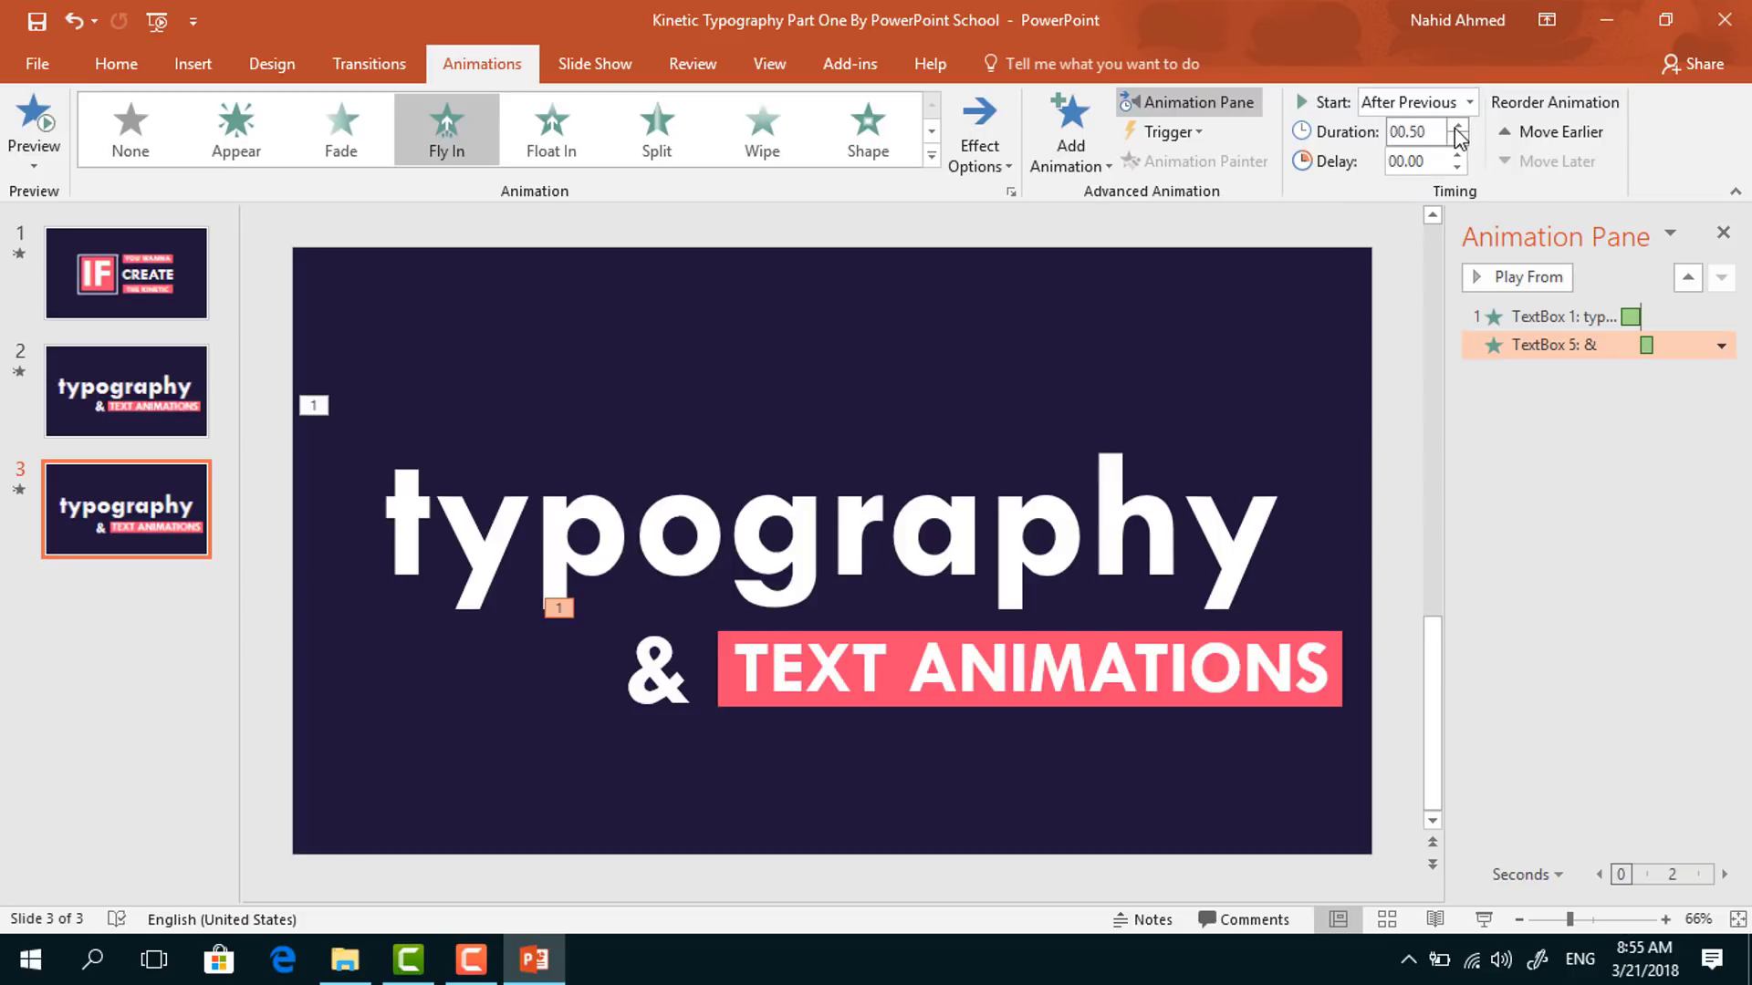
Adjust the smooth end of the & Fly In effect
left_click(1720, 346)
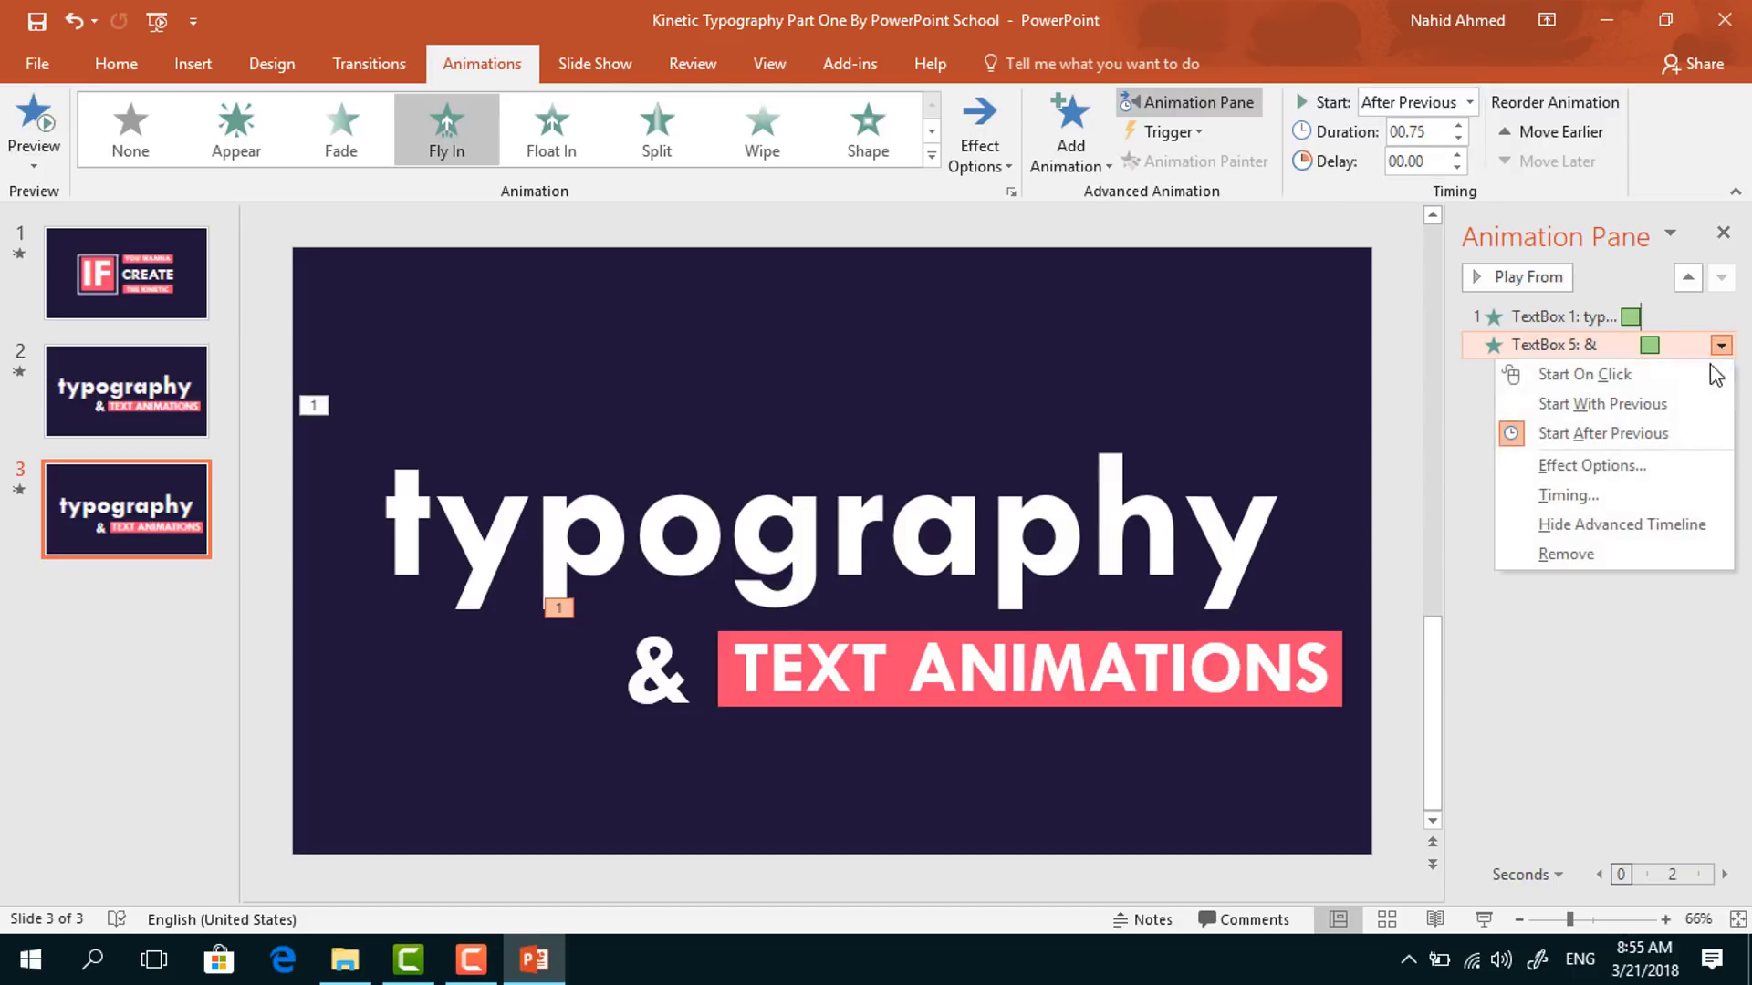
left_click(1641, 476)
left_click(847, 423)
left_click(945, 676)
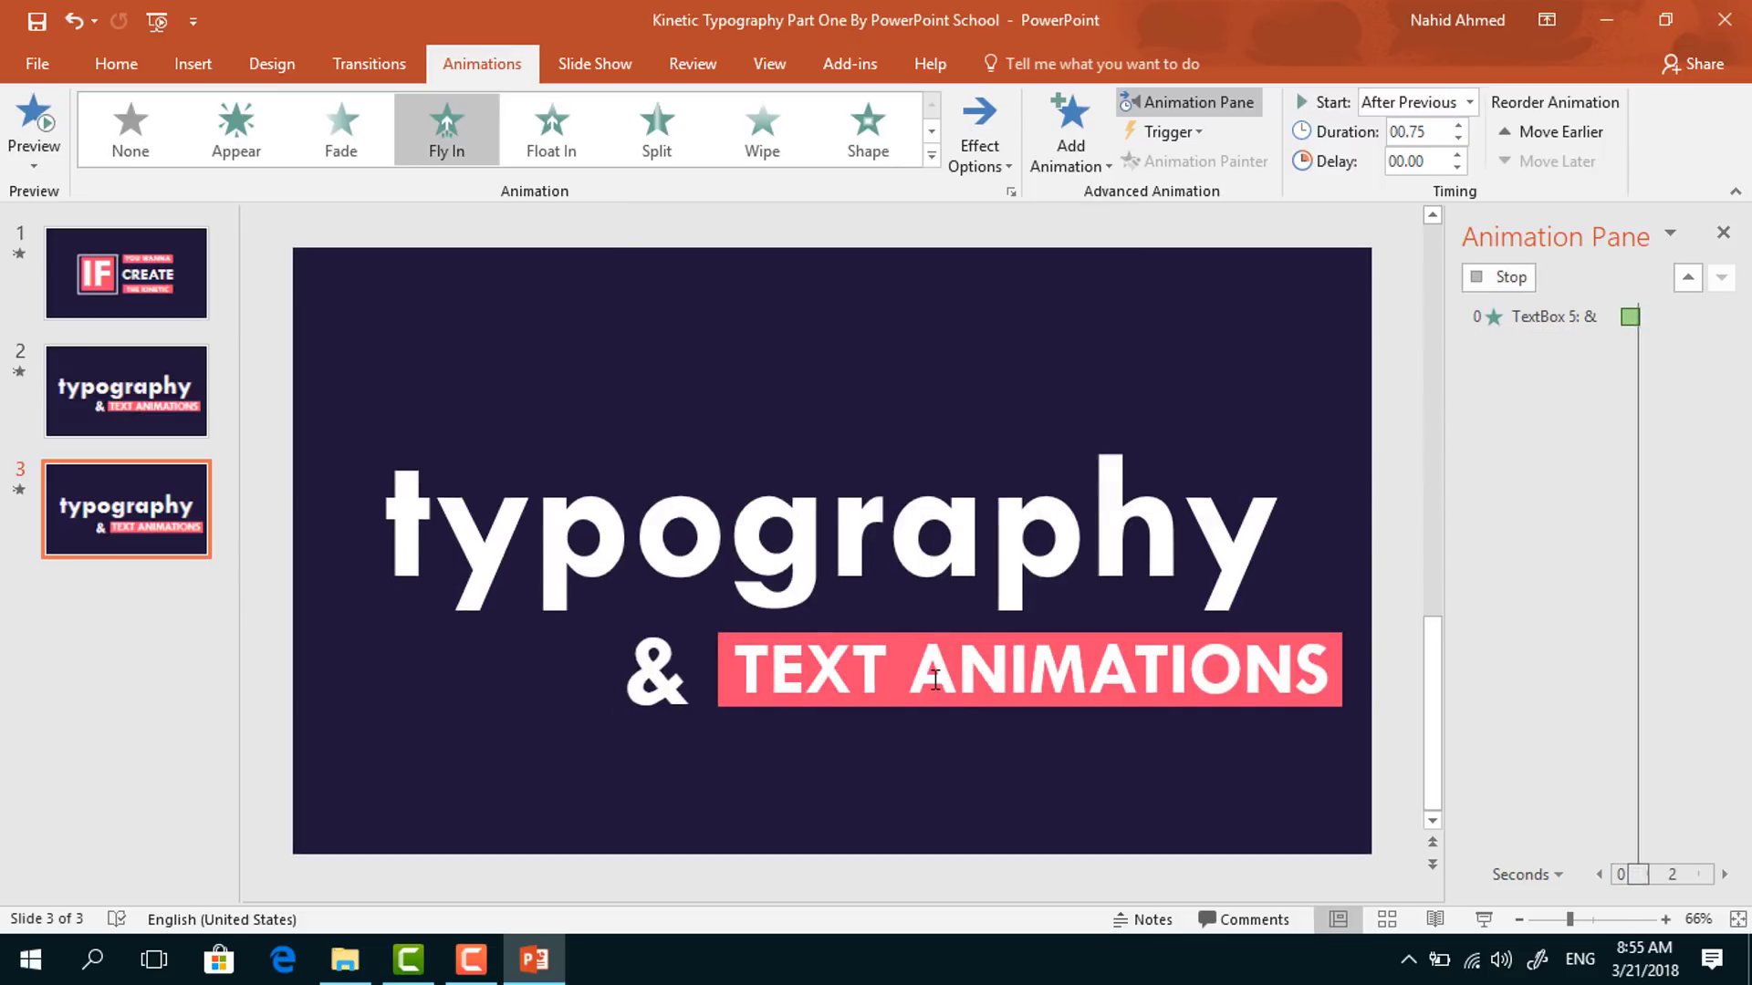
left_click(1341, 671)
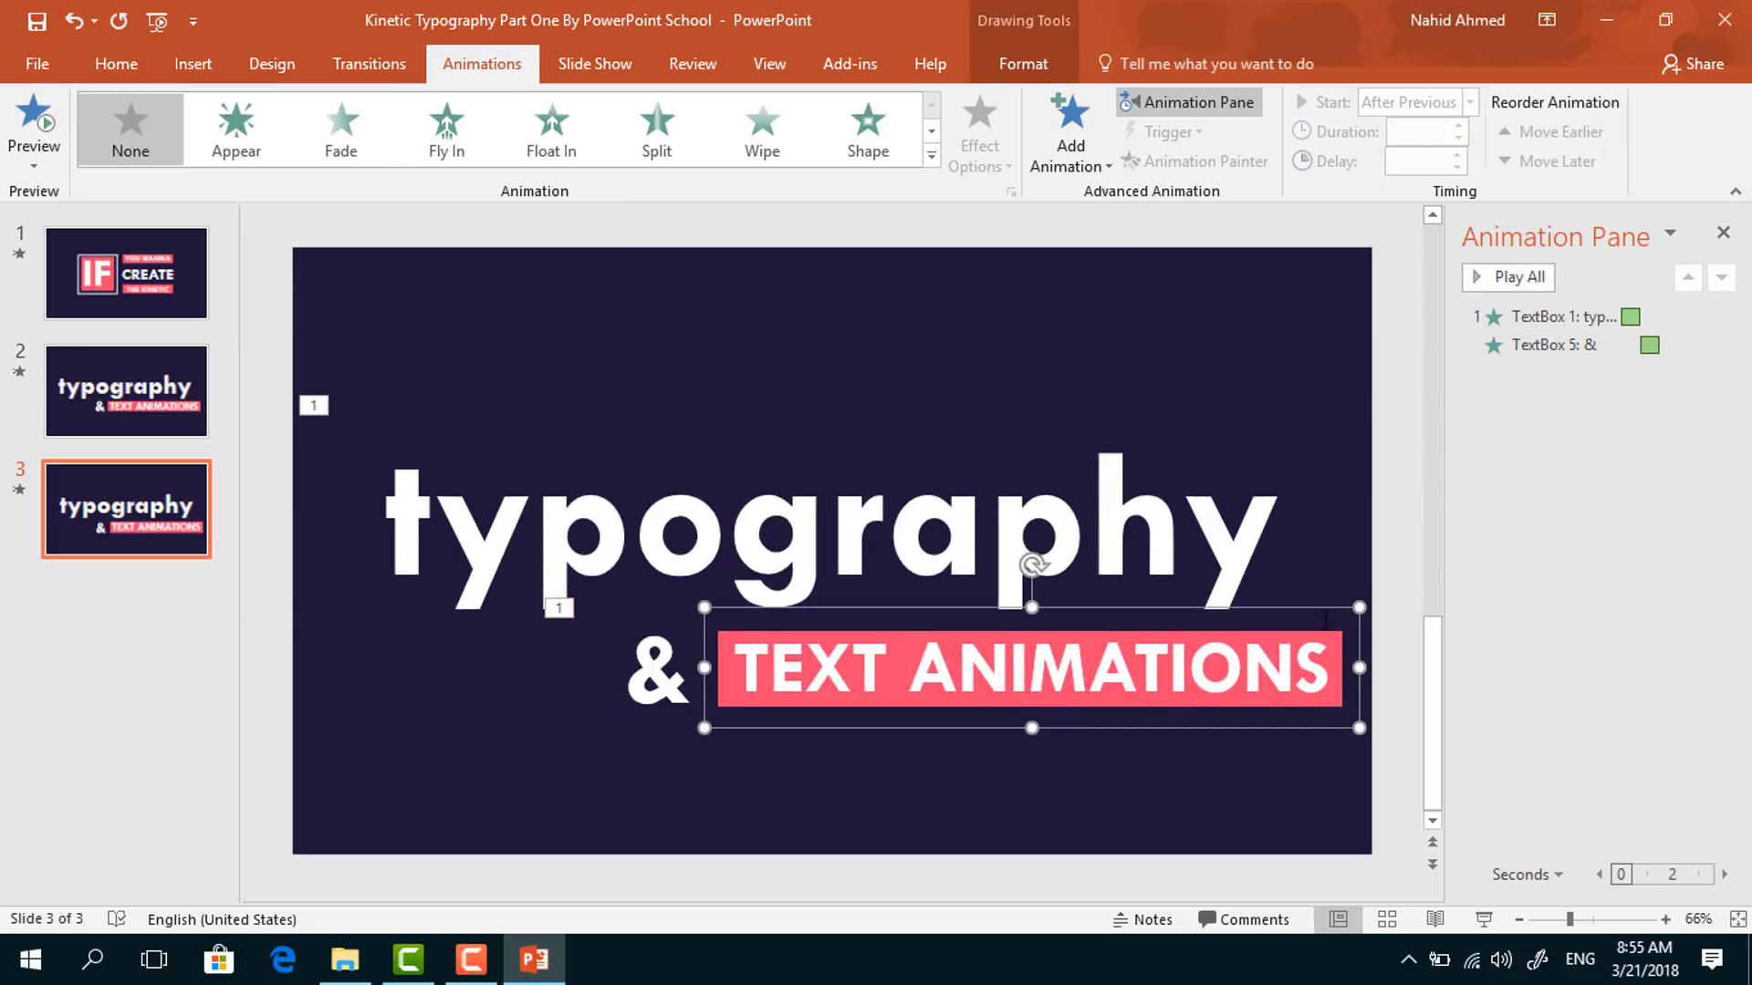
Give the TEXT ANIMATIONS group a Fly In entrance from the bottom
left_click(1072, 155)
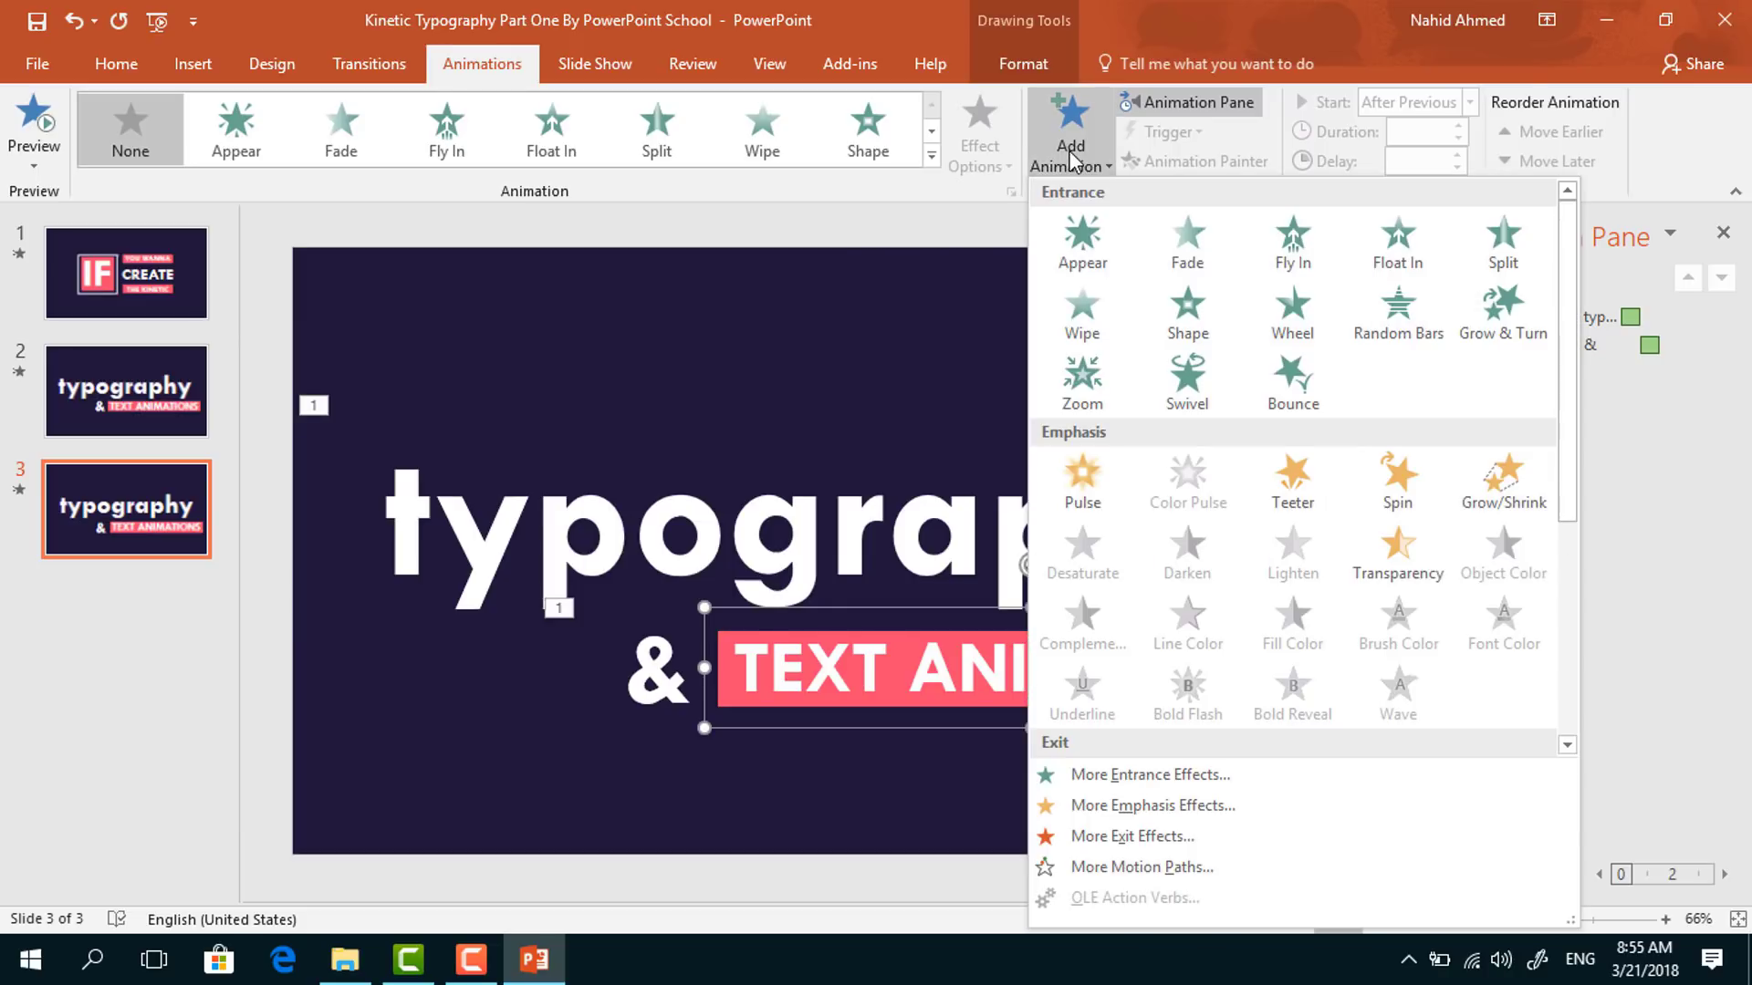
left_click(1299, 260)
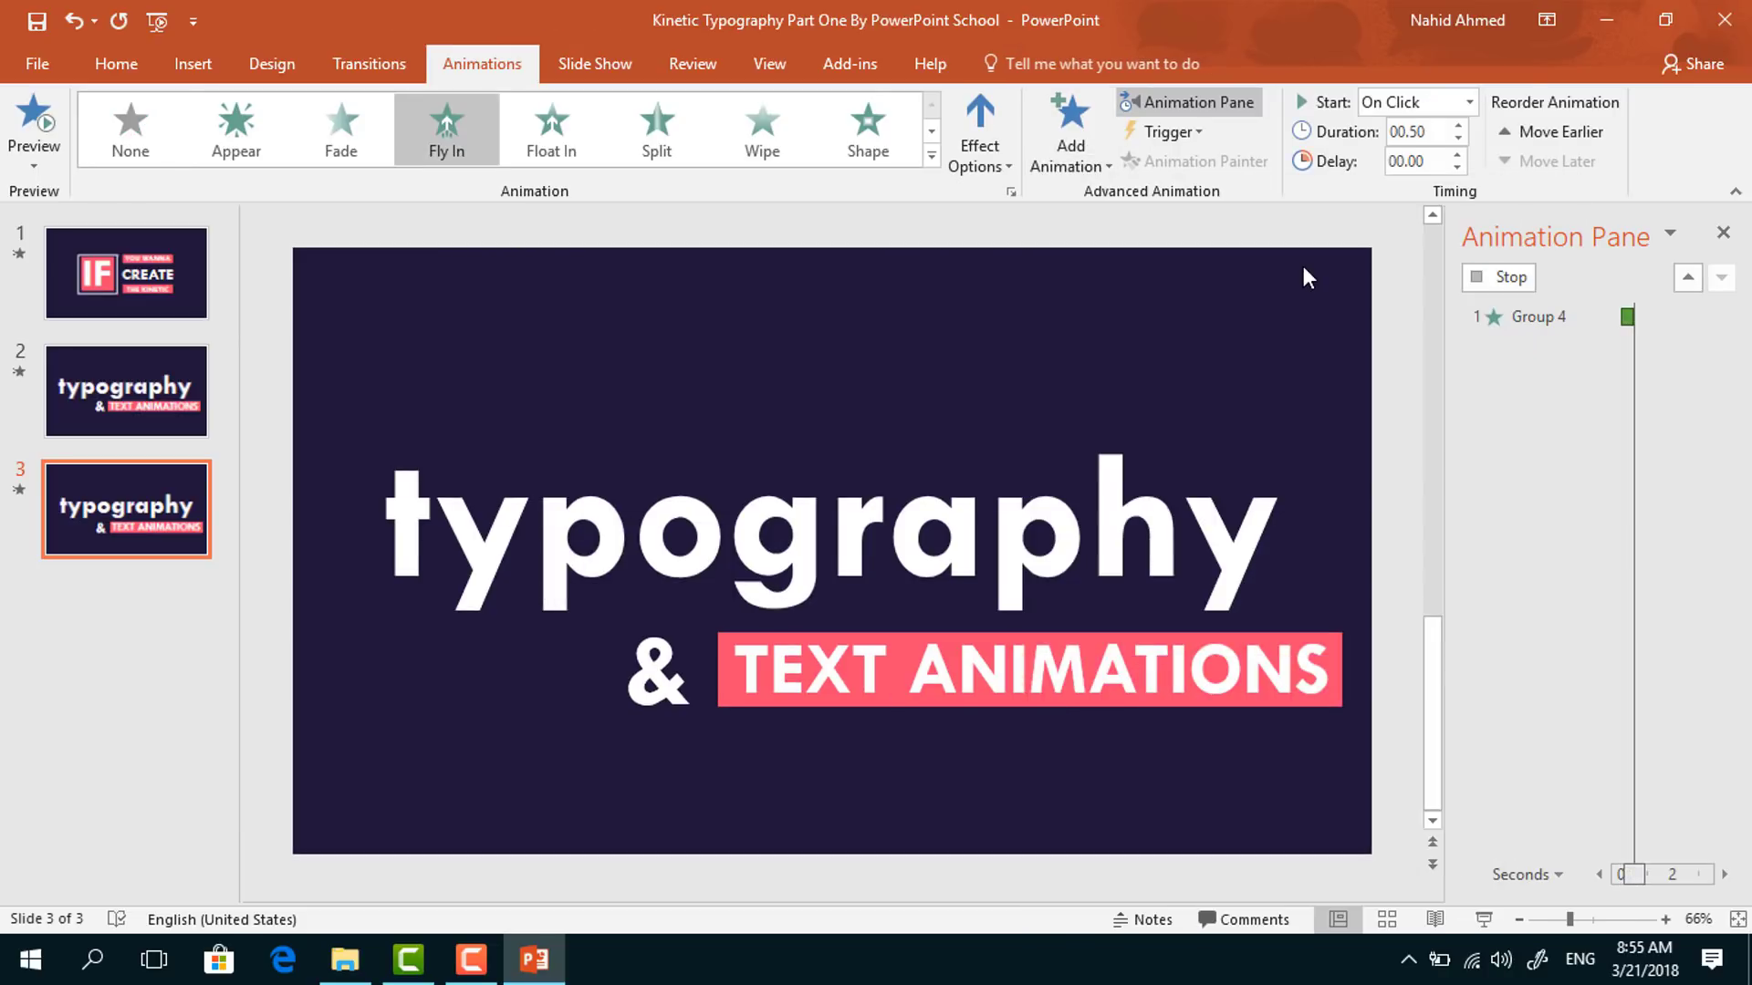
left_click(979, 160)
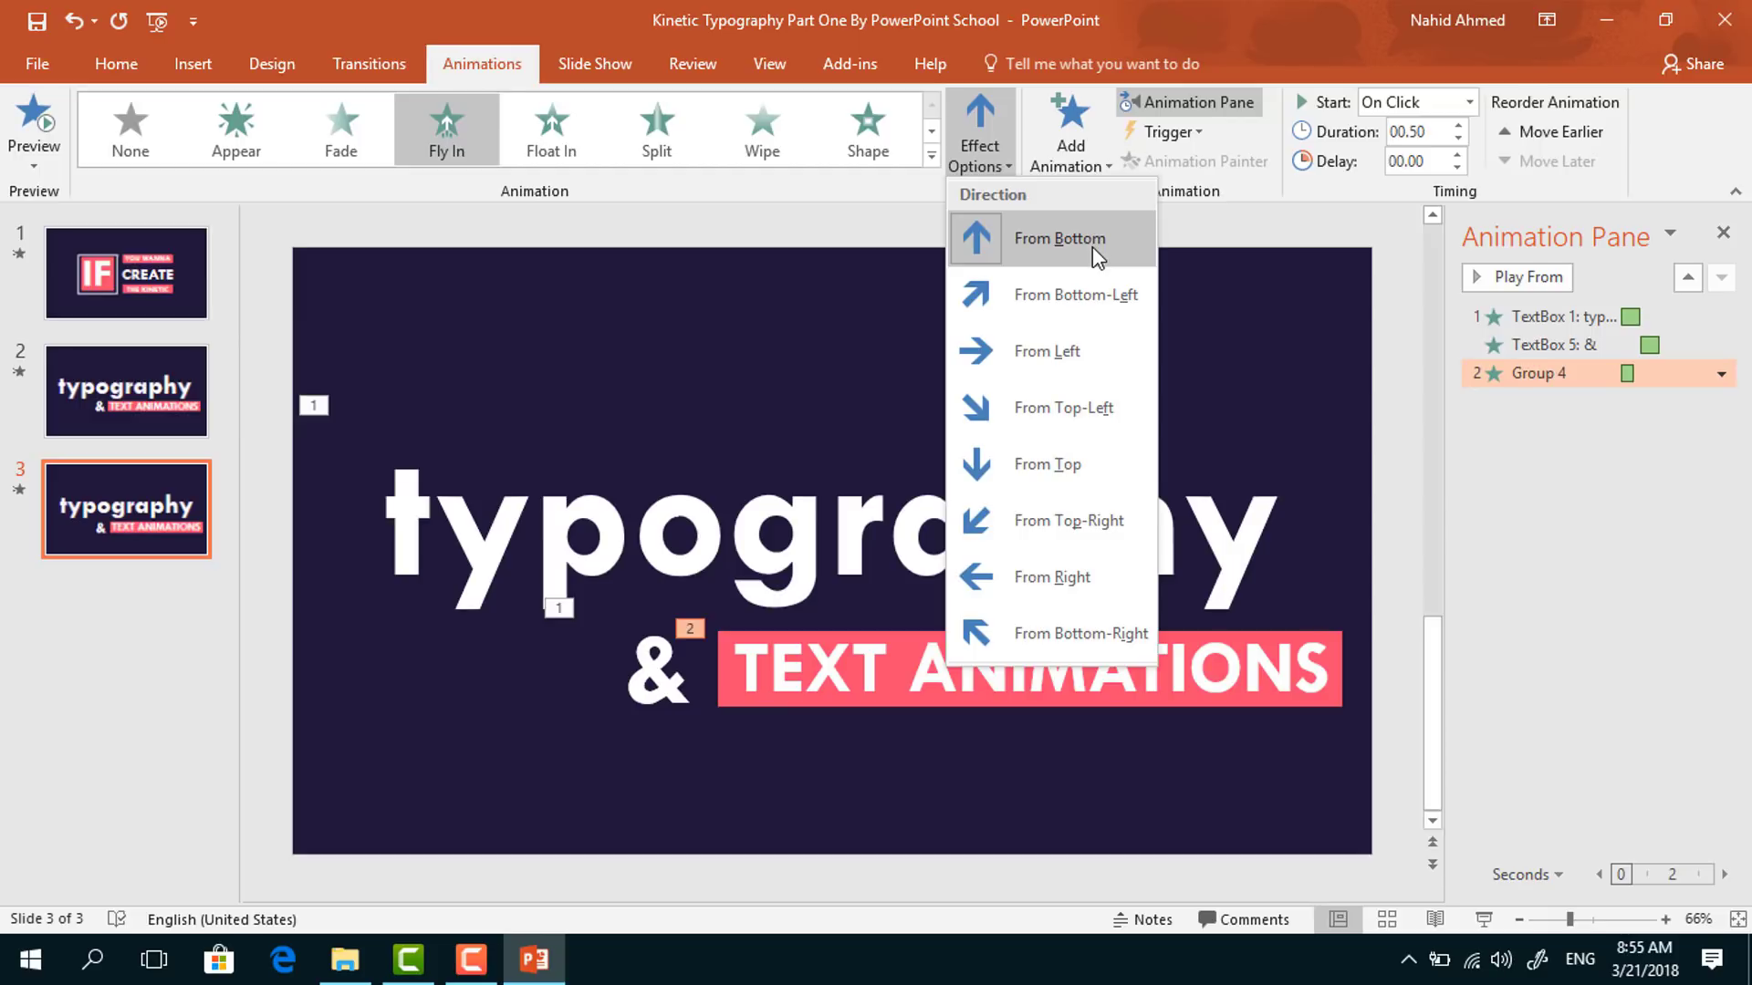
left_click(1058, 238)
Start the group's Fly In After Previous, lasting 0.75 s, with a 0.75 sec smooth end
left_click(1468, 104)
left_click(1450, 179)
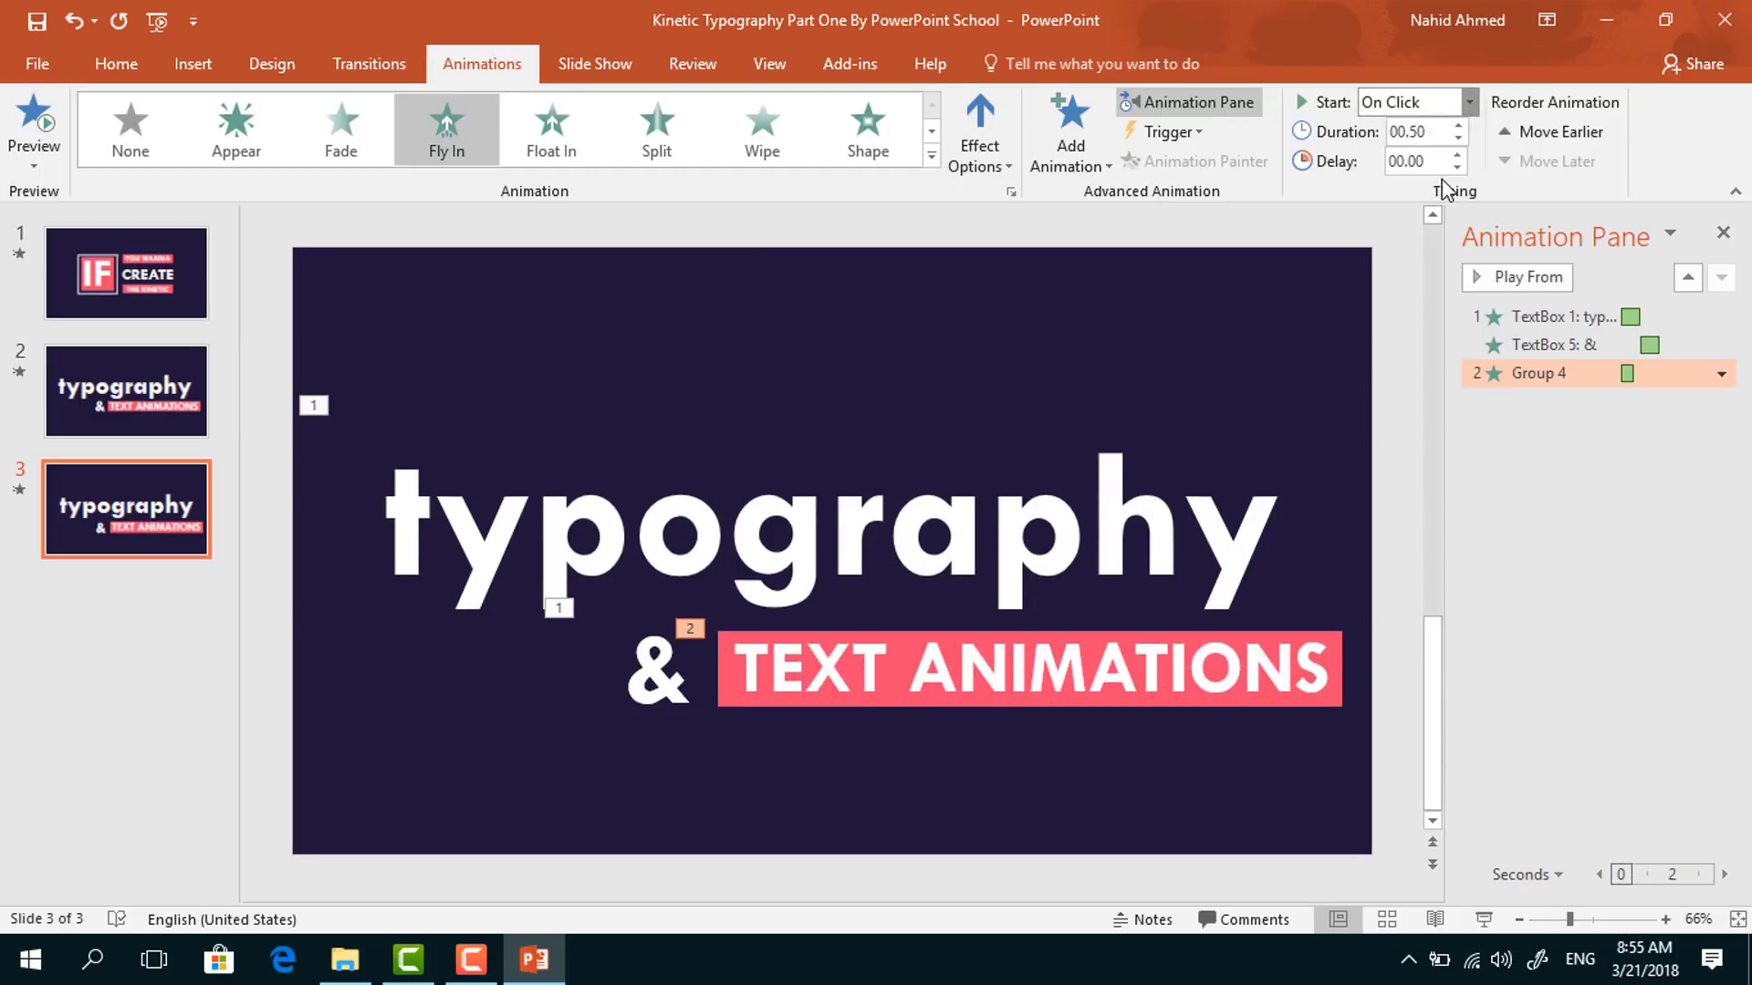
left_click(1458, 126)
left_click(1721, 374)
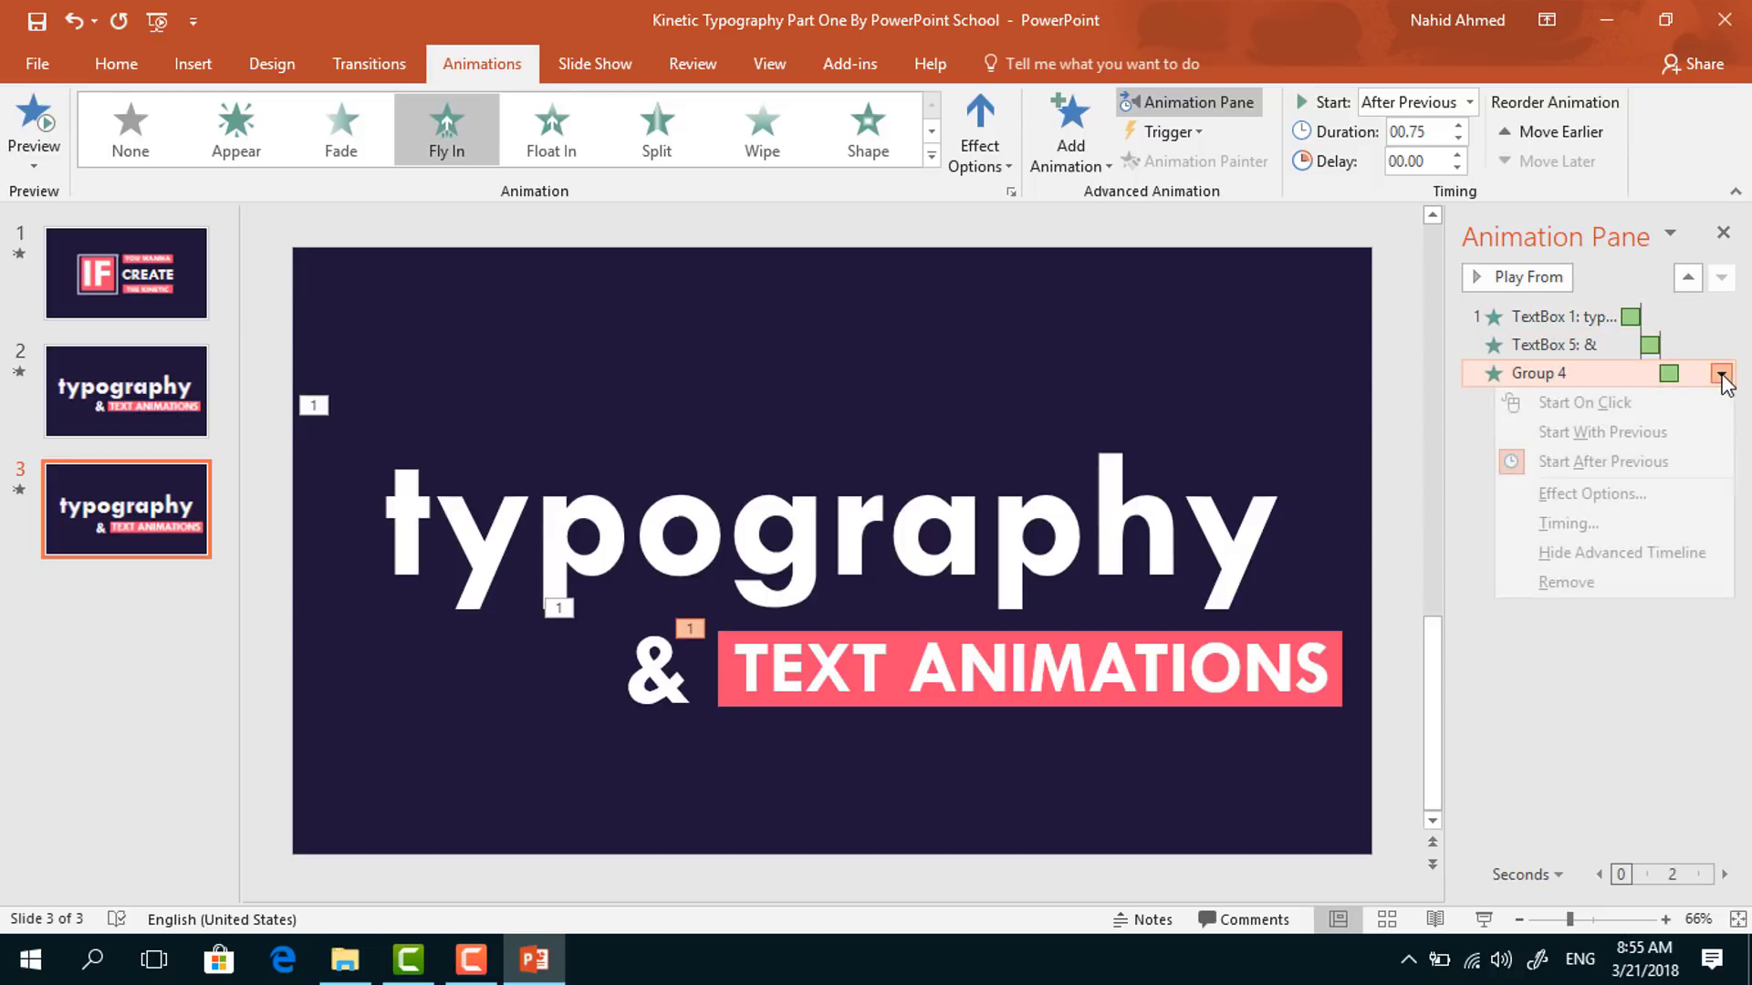
left_click(1656, 494)
left_click_drag(808, 421, 882, 421)
left_click(949, 677)
mouse_move(393, 235)
left_mouse_down()
mouse_move(587, 483)
mouse_move(1131, 619)
left_mouse_up()
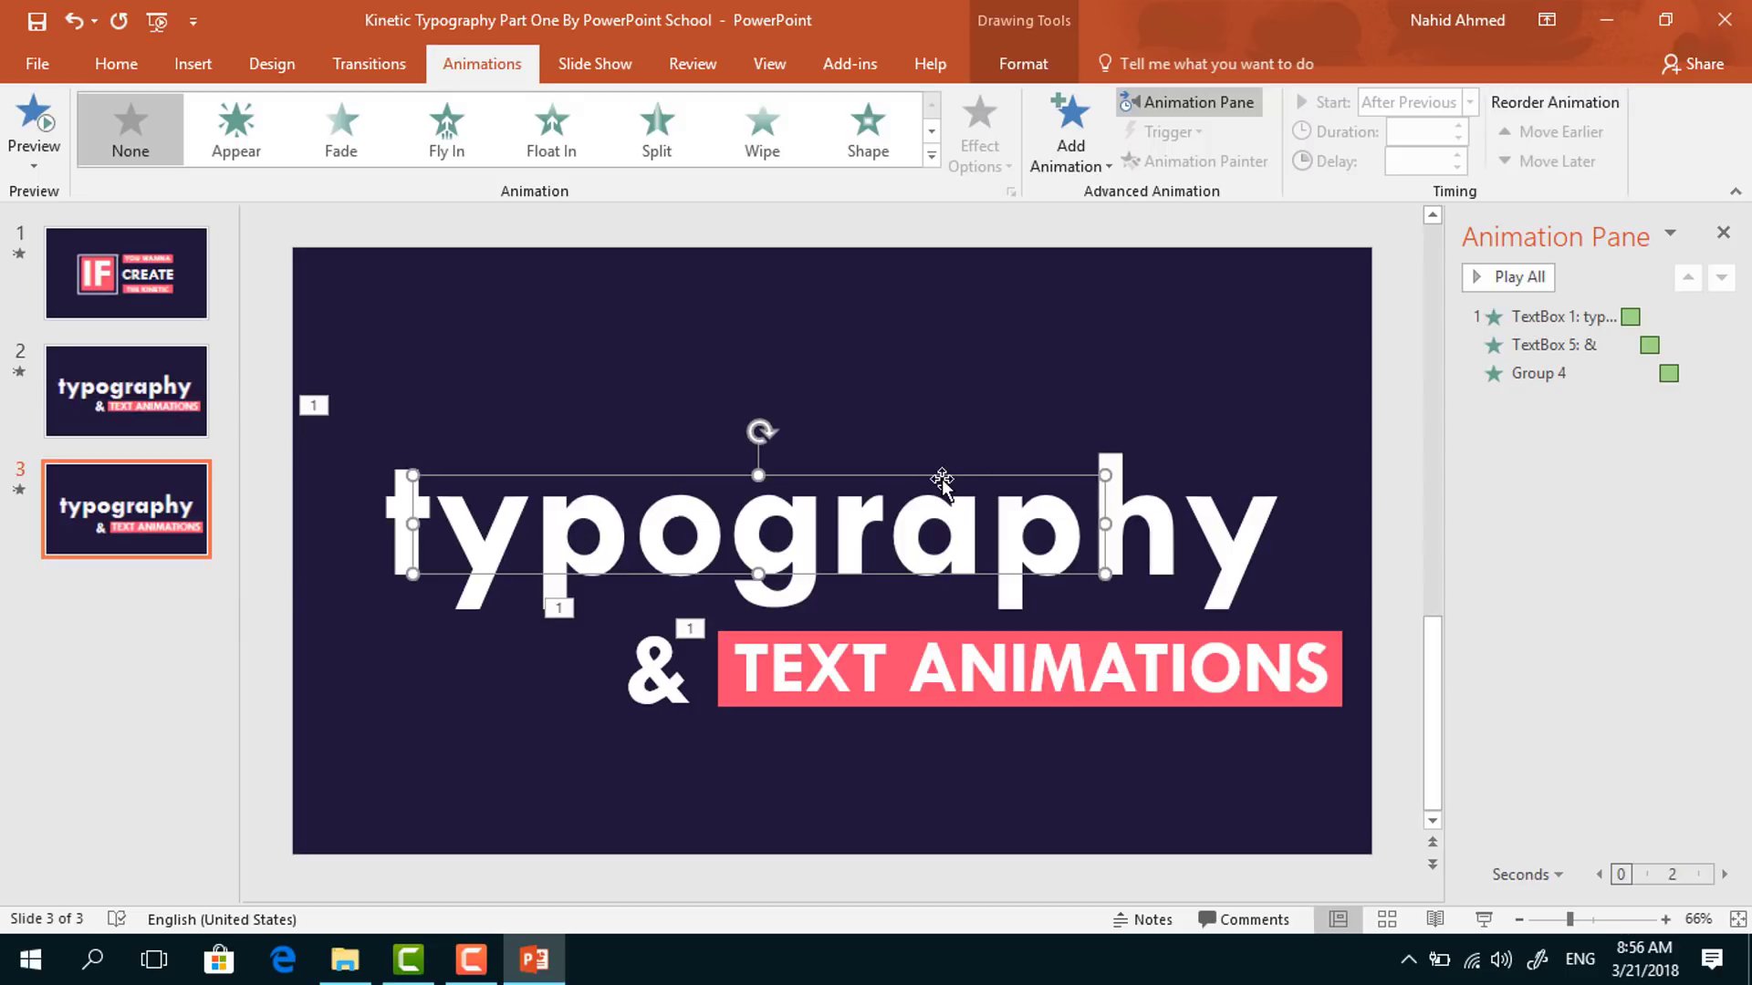
Give the USING POWERPOINT subtitle an upward Lines motion path and reposition it behind the title
left_click(1068, 146)
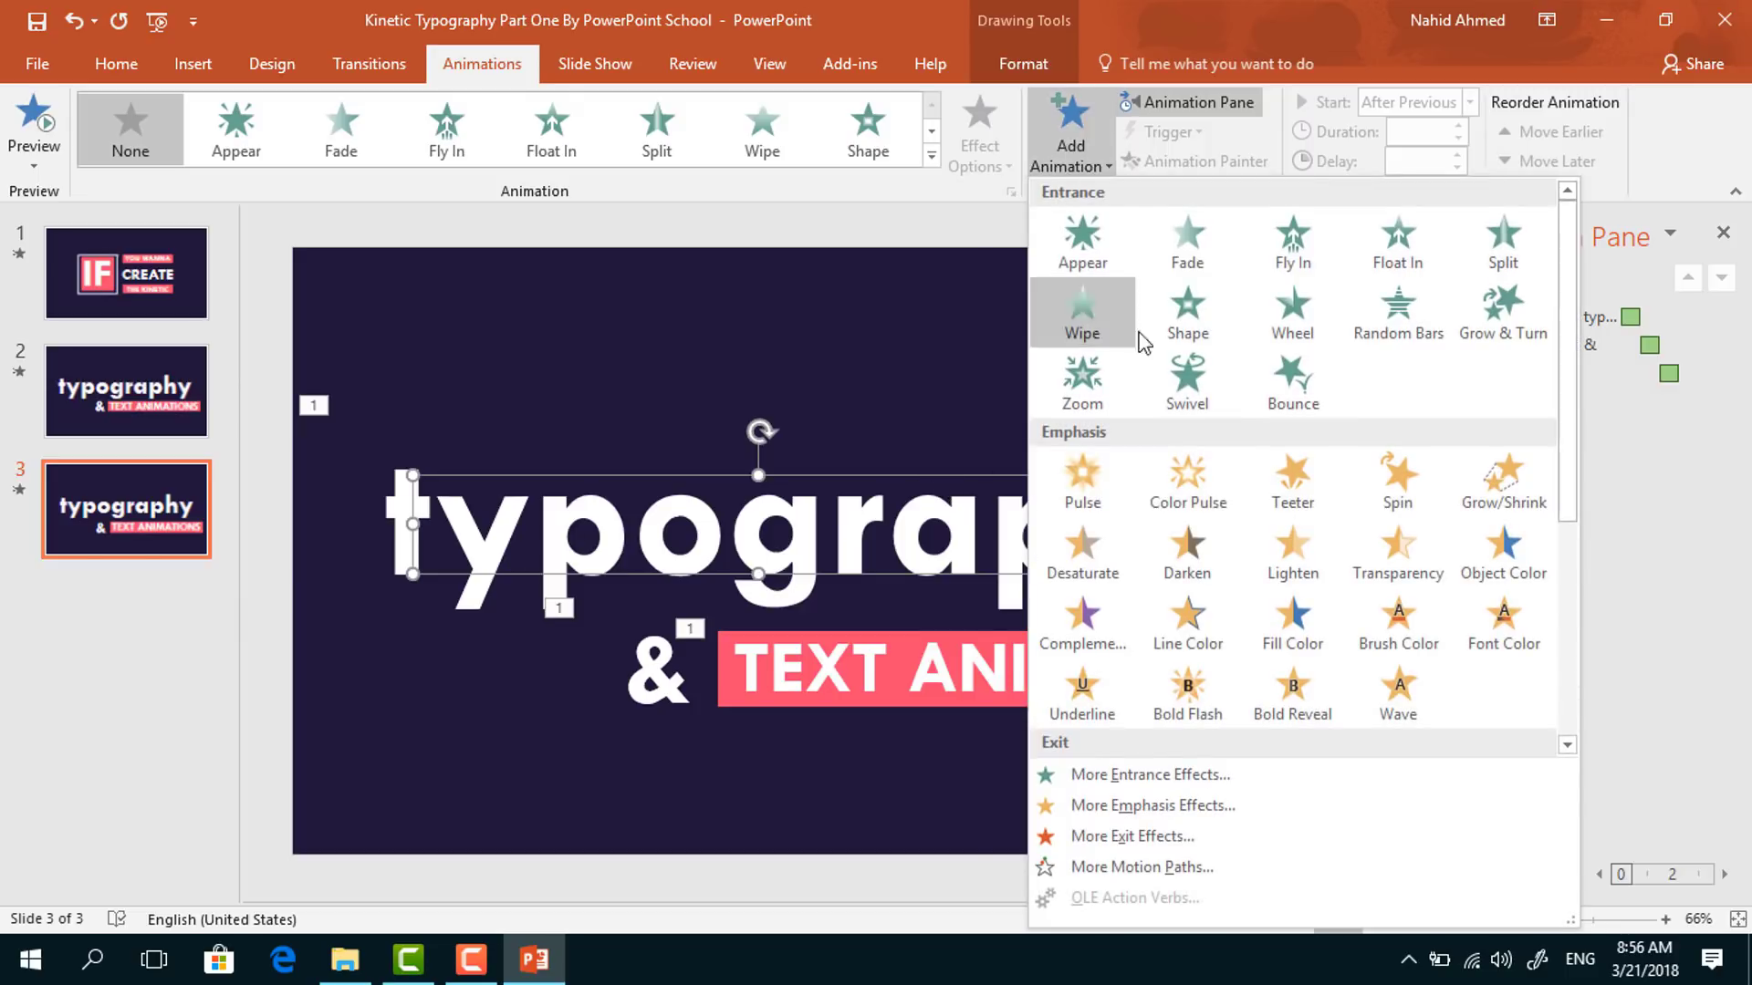
scroll(1183, 472, "down", 3)
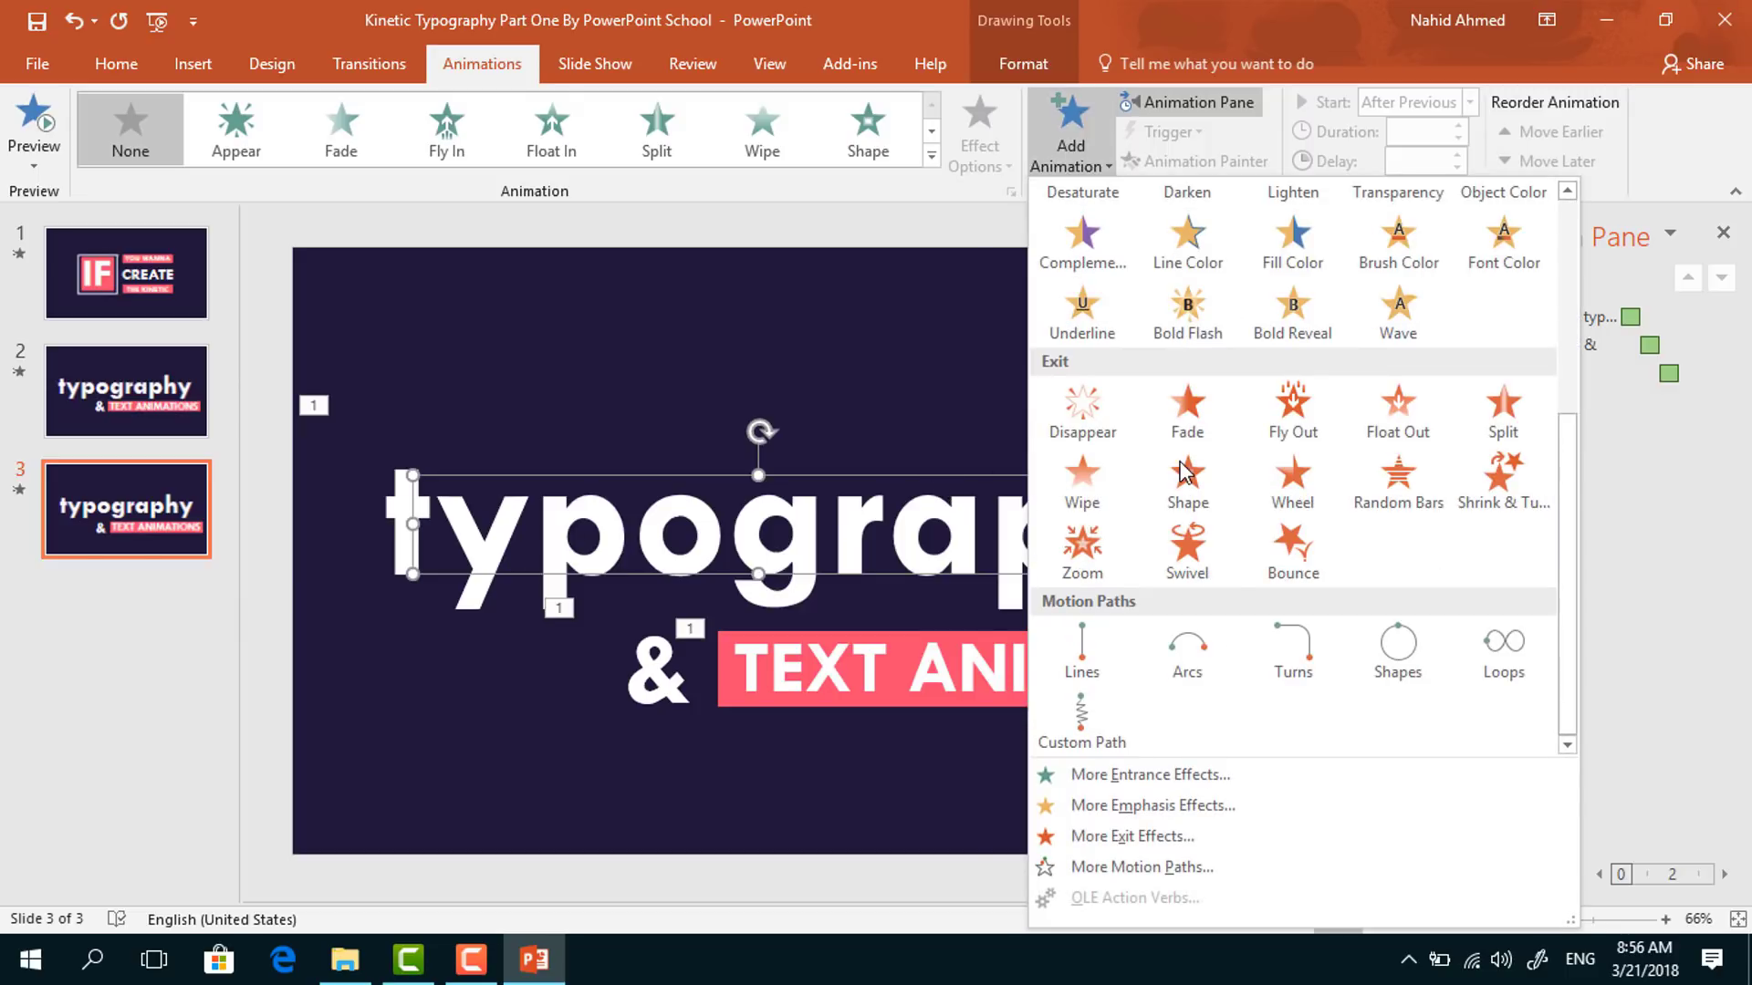
left_click(1086, 652)
left_click(971, 146)
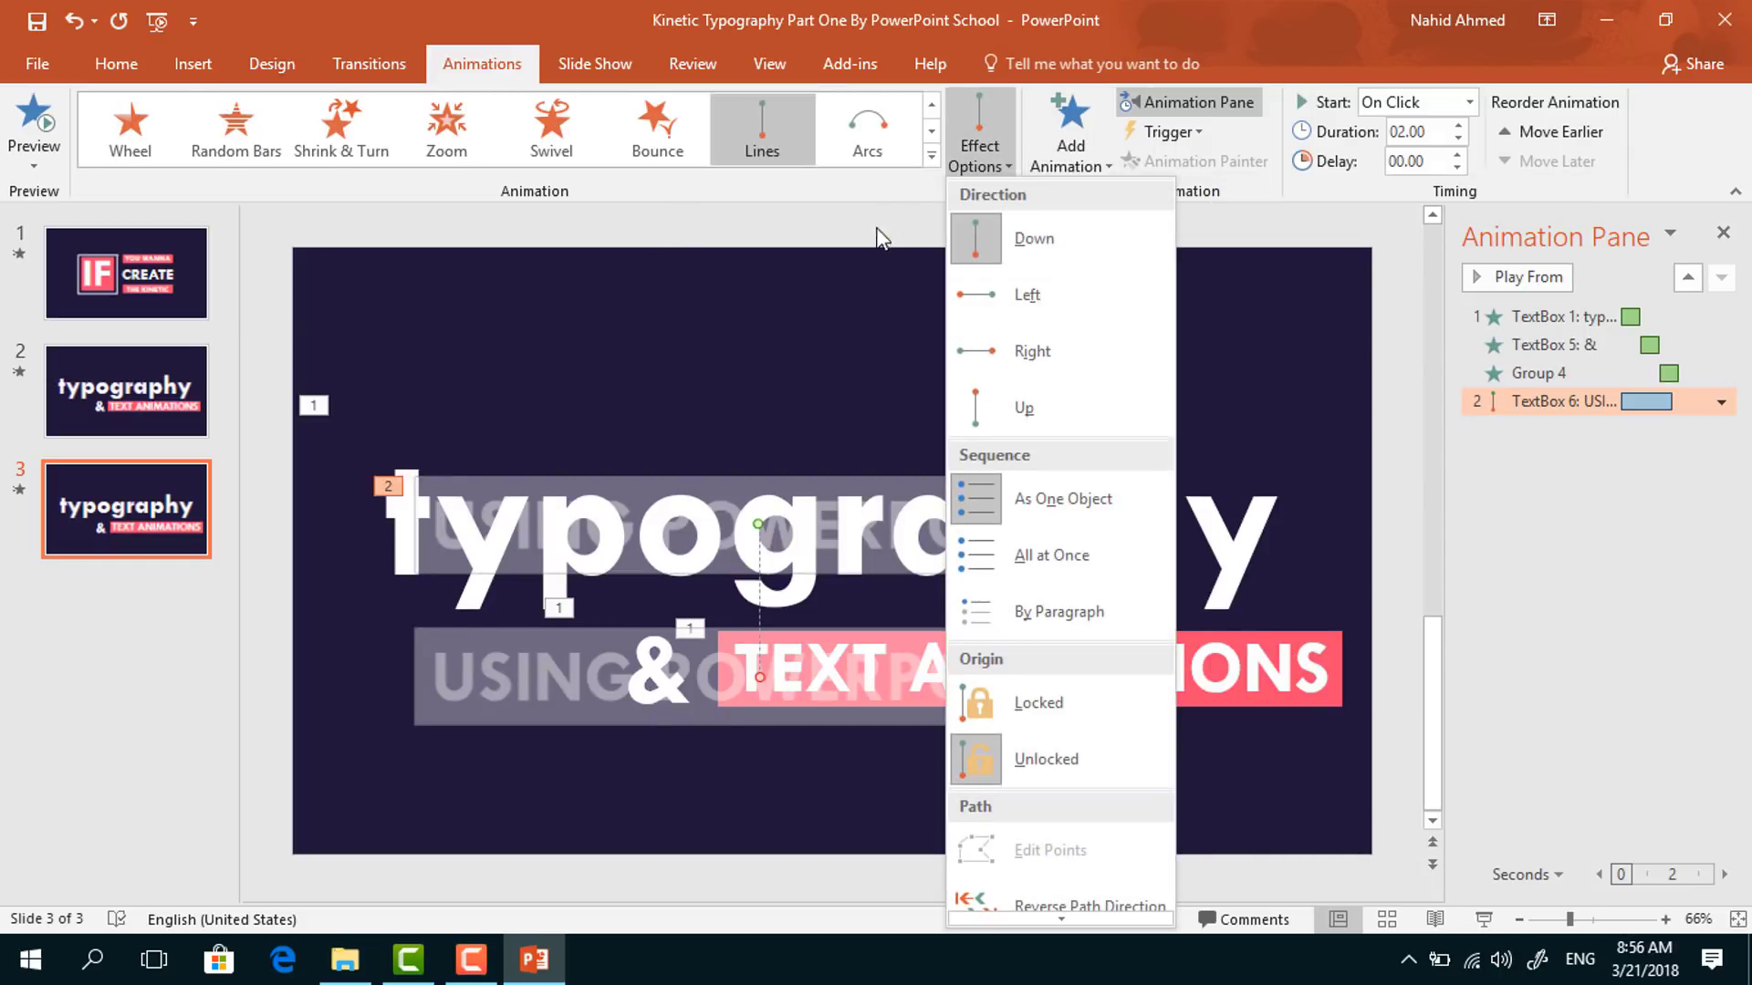
left_click(1051, 426)
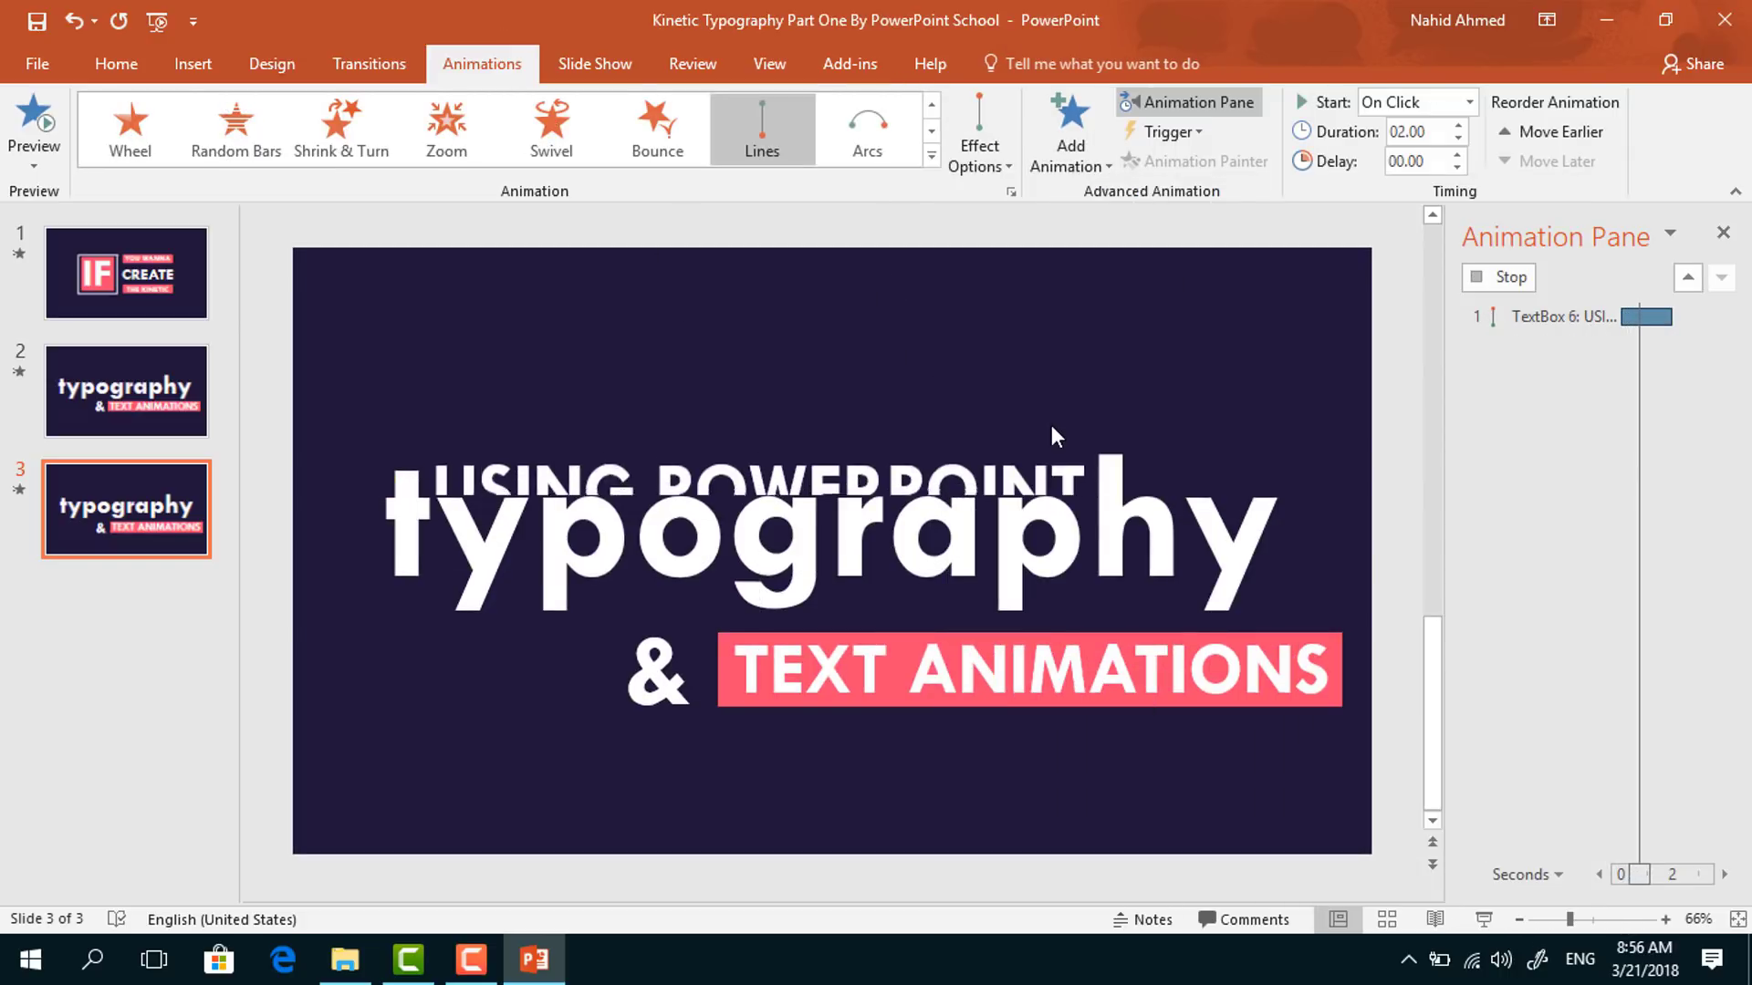
left_click_drag(758, 374, 769, 456)
Start the subtitle's motion path After Previous with a 0.75 second duration
left_click(1460, 105)
left_click(1446, 177)
left_click(1423, 137)
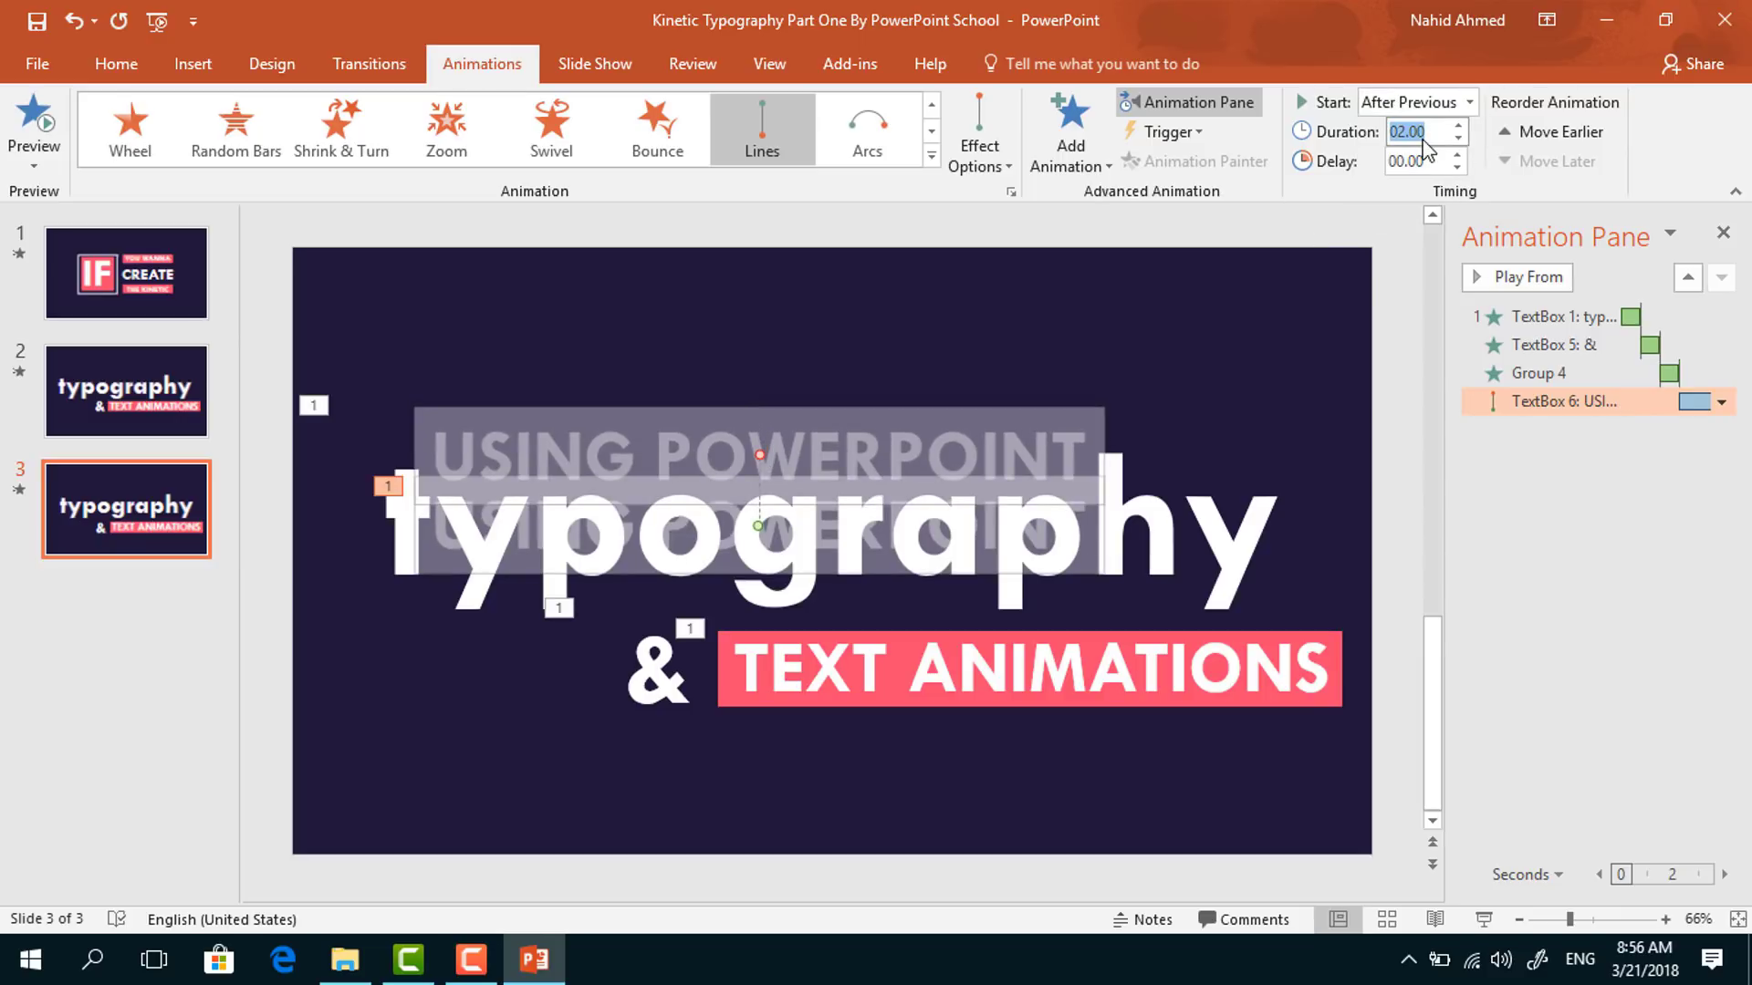
key("Return")
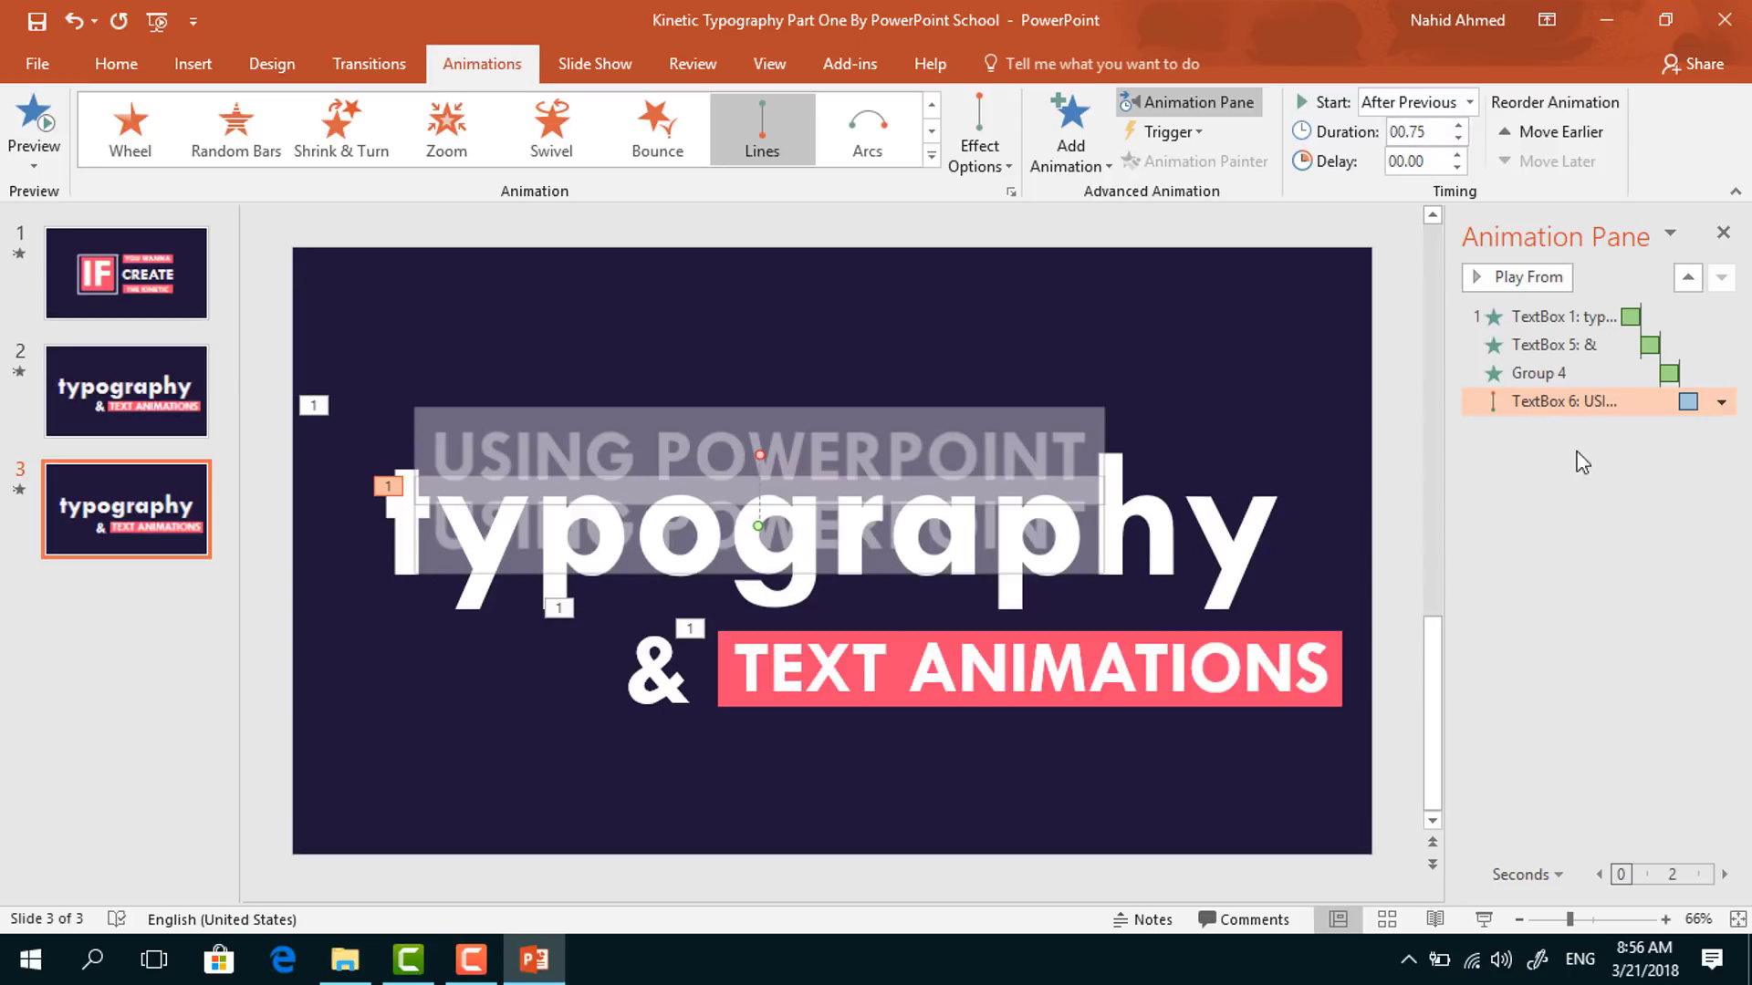
left_click(1721, 402)
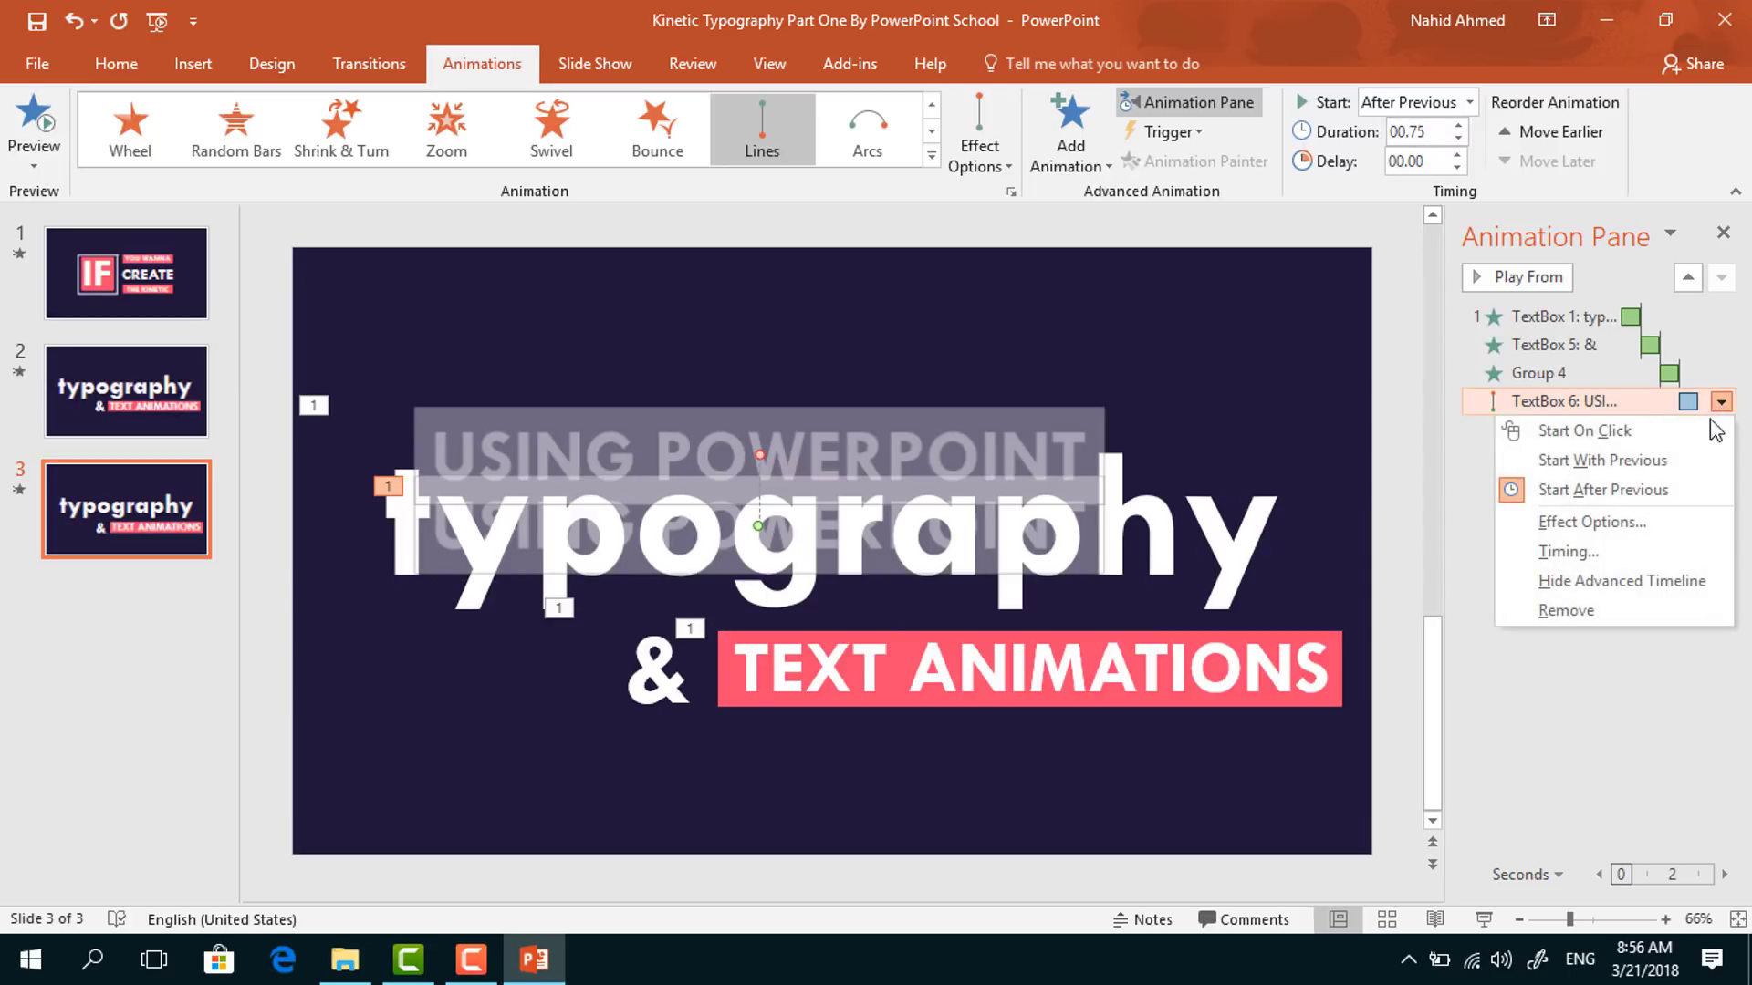
Set the subtitle motion path to 0 sec smooth start, 0.75 sec smooth end, and Auto-reverse
left_click(1648, 536)
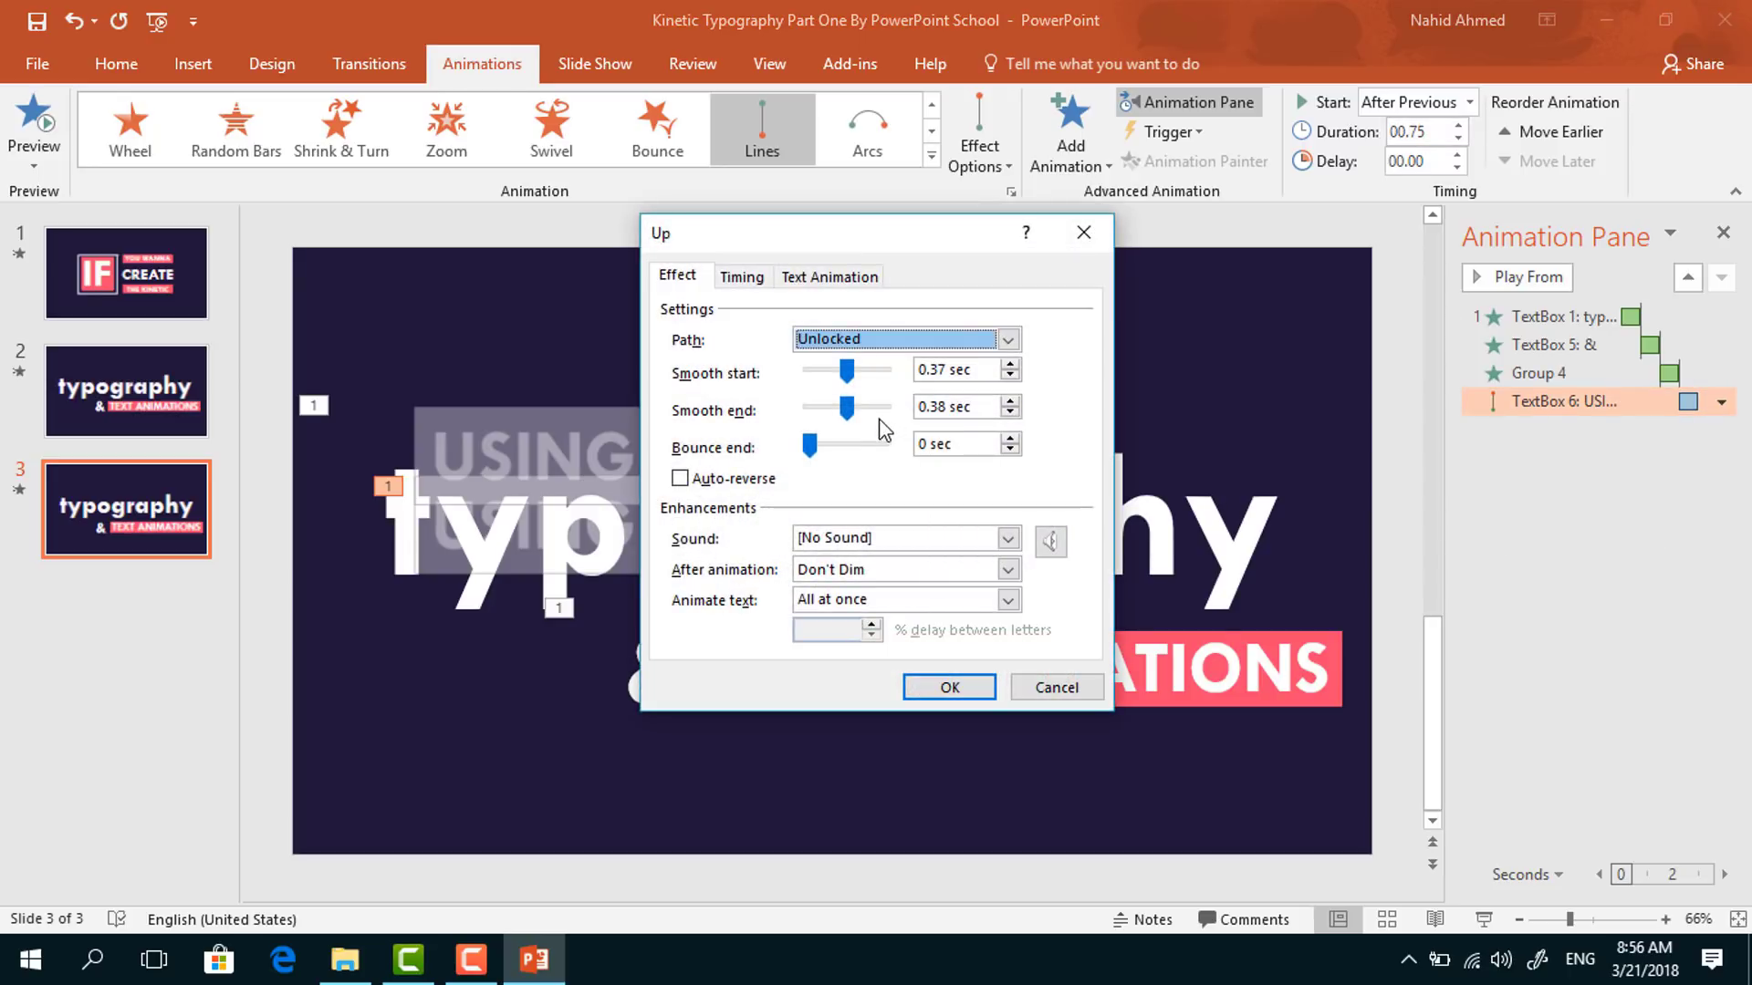
left_click_drag(855, 413, 891, 414)
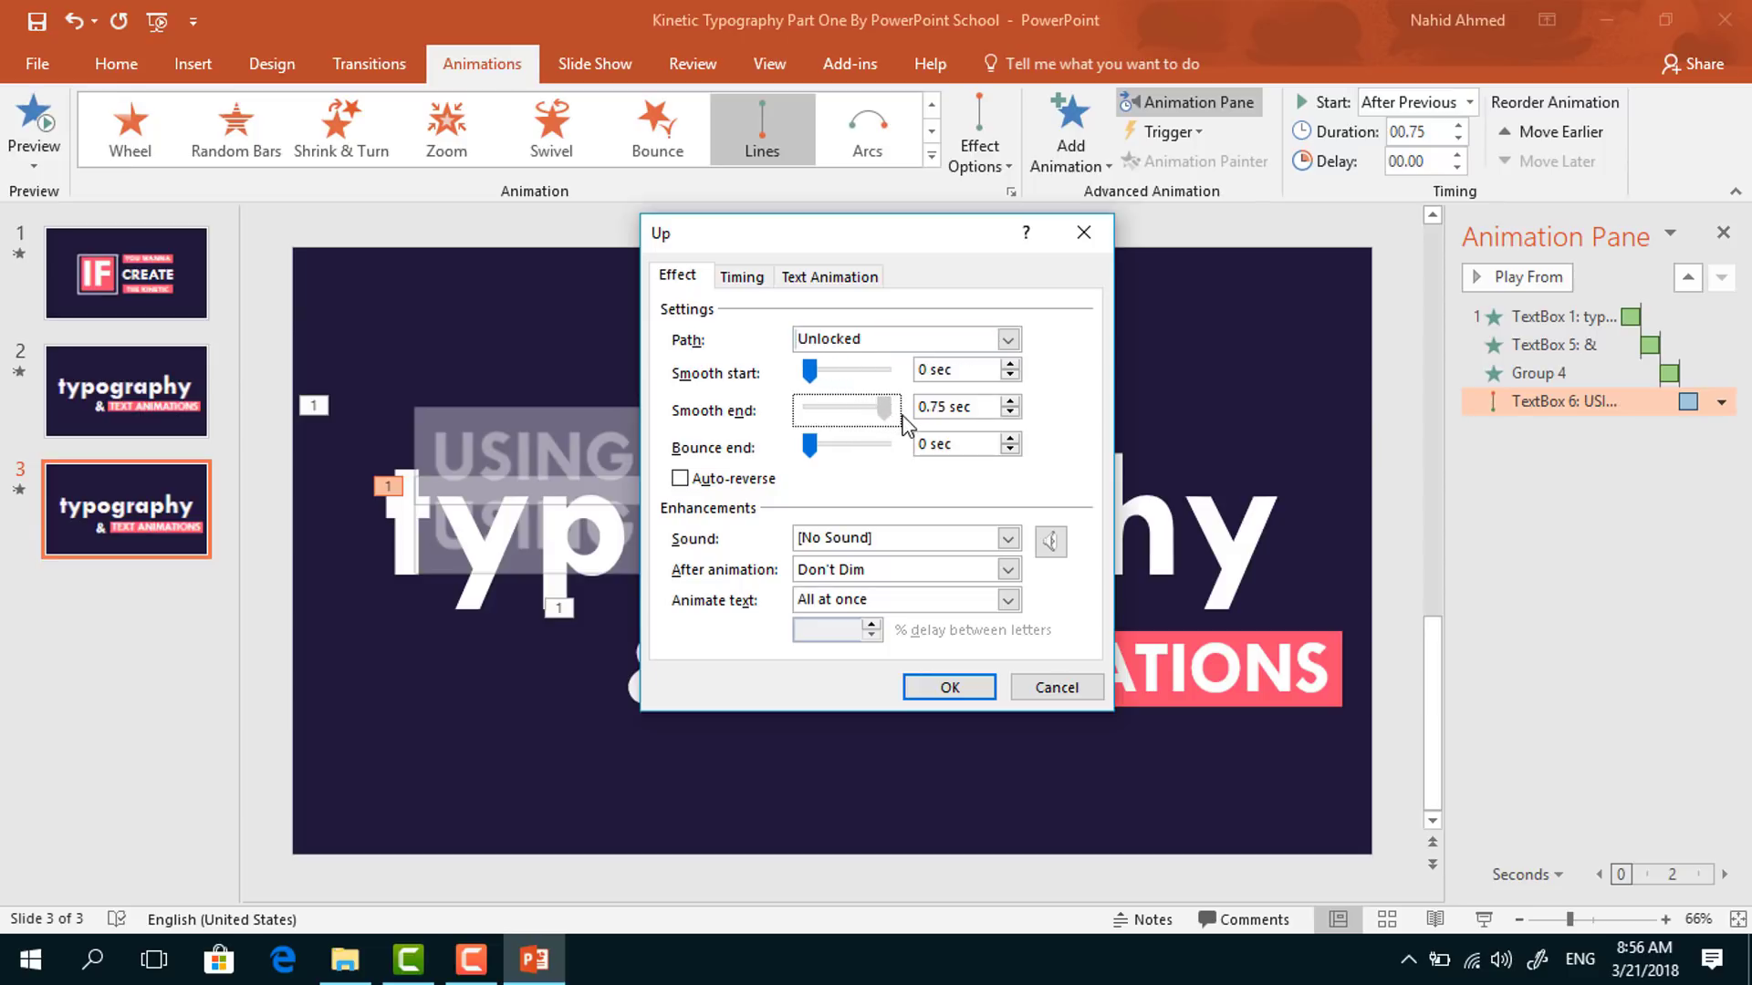
left_click(680, 484)
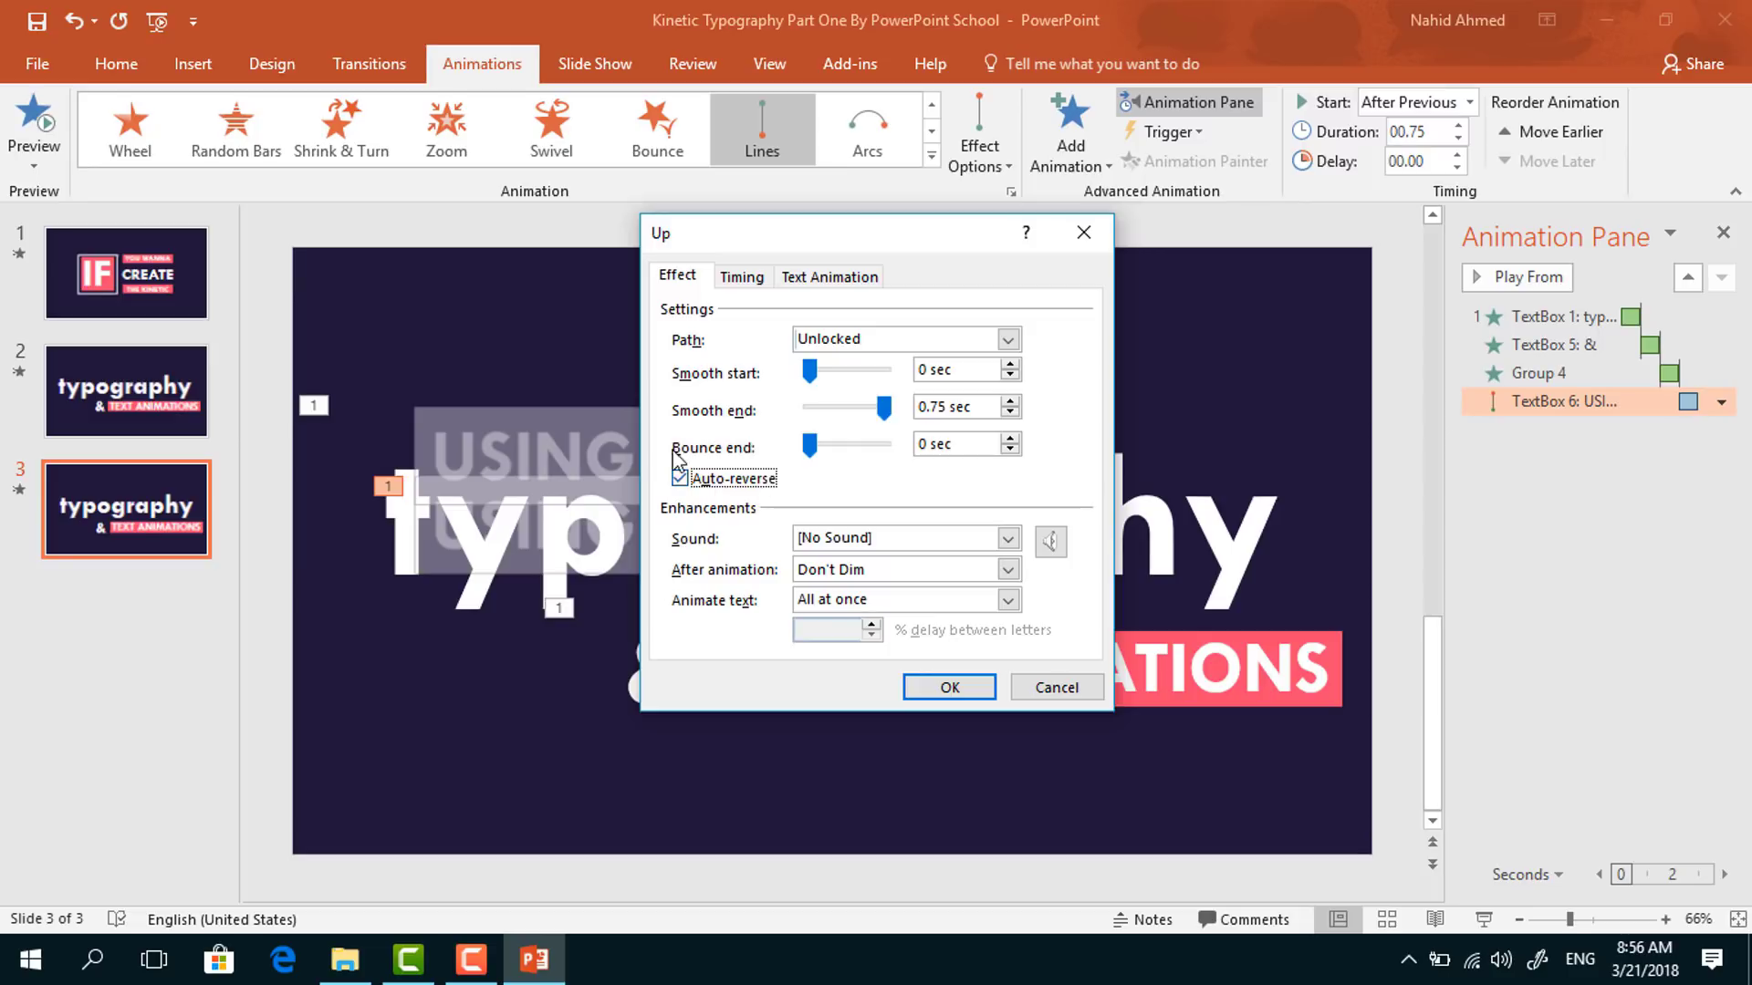
left_click(937, 693)
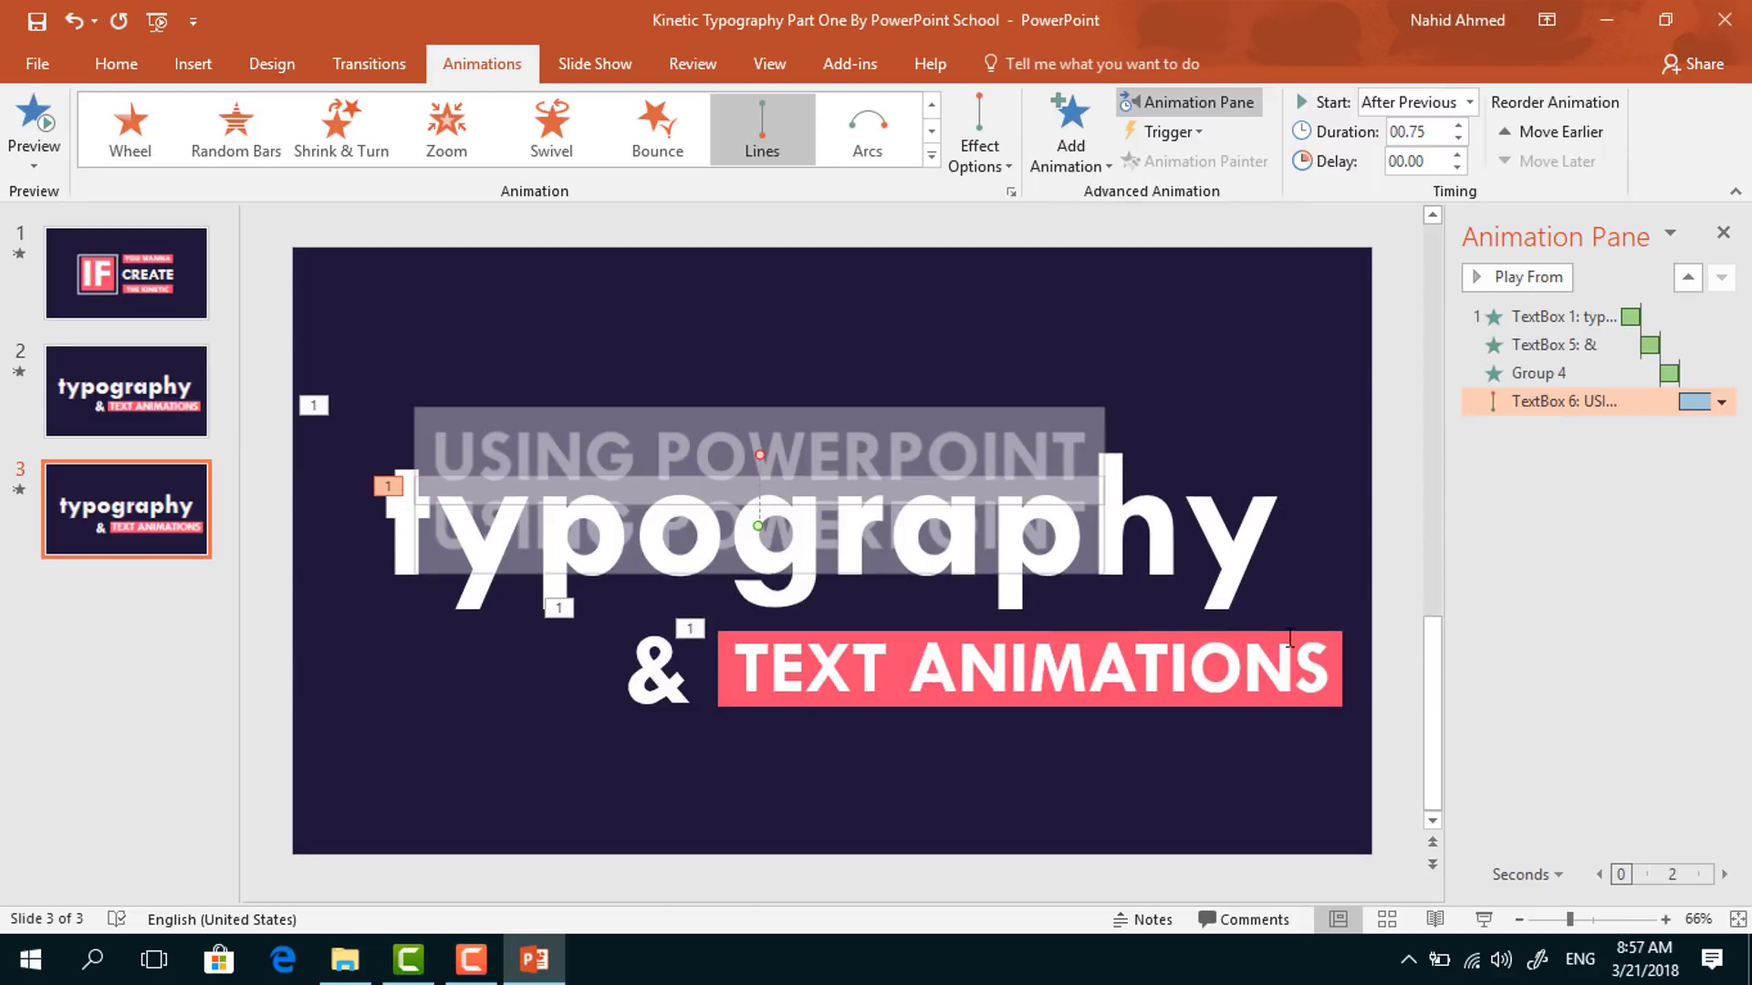
Give the typography title a Fly Out exit to the left
left_click(1294, 518)
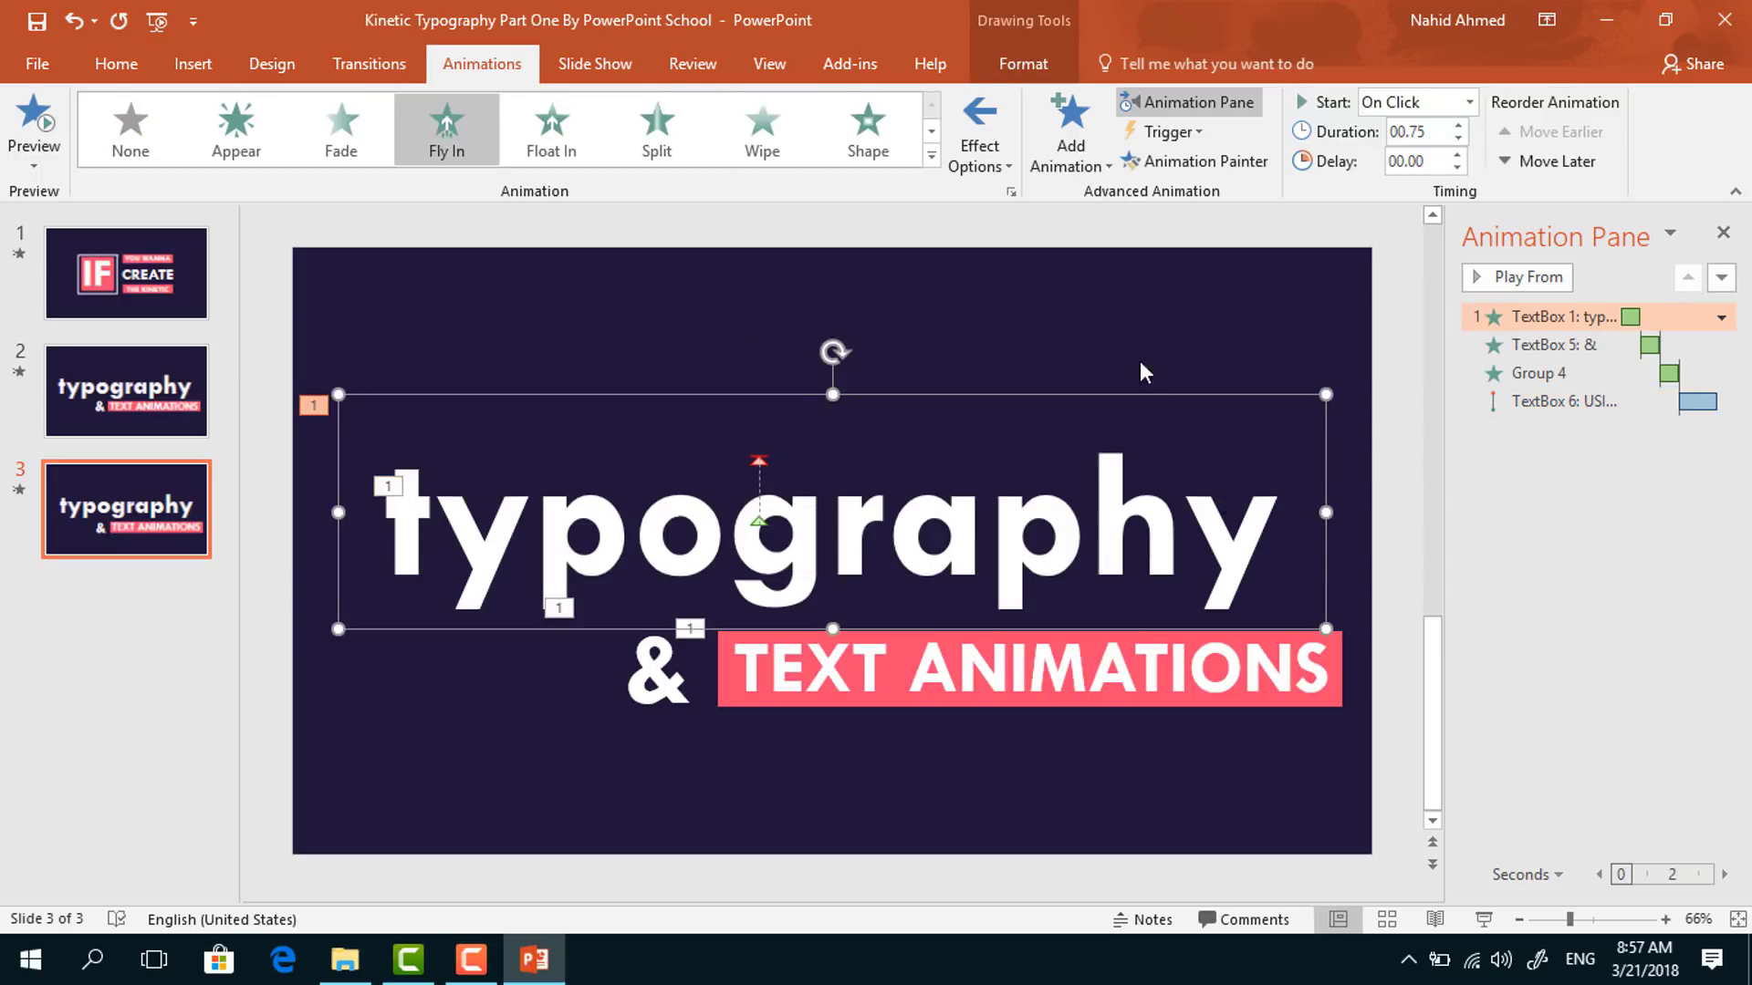
left_click(1063, 167)
scroll(1159, 493, "down", 5)
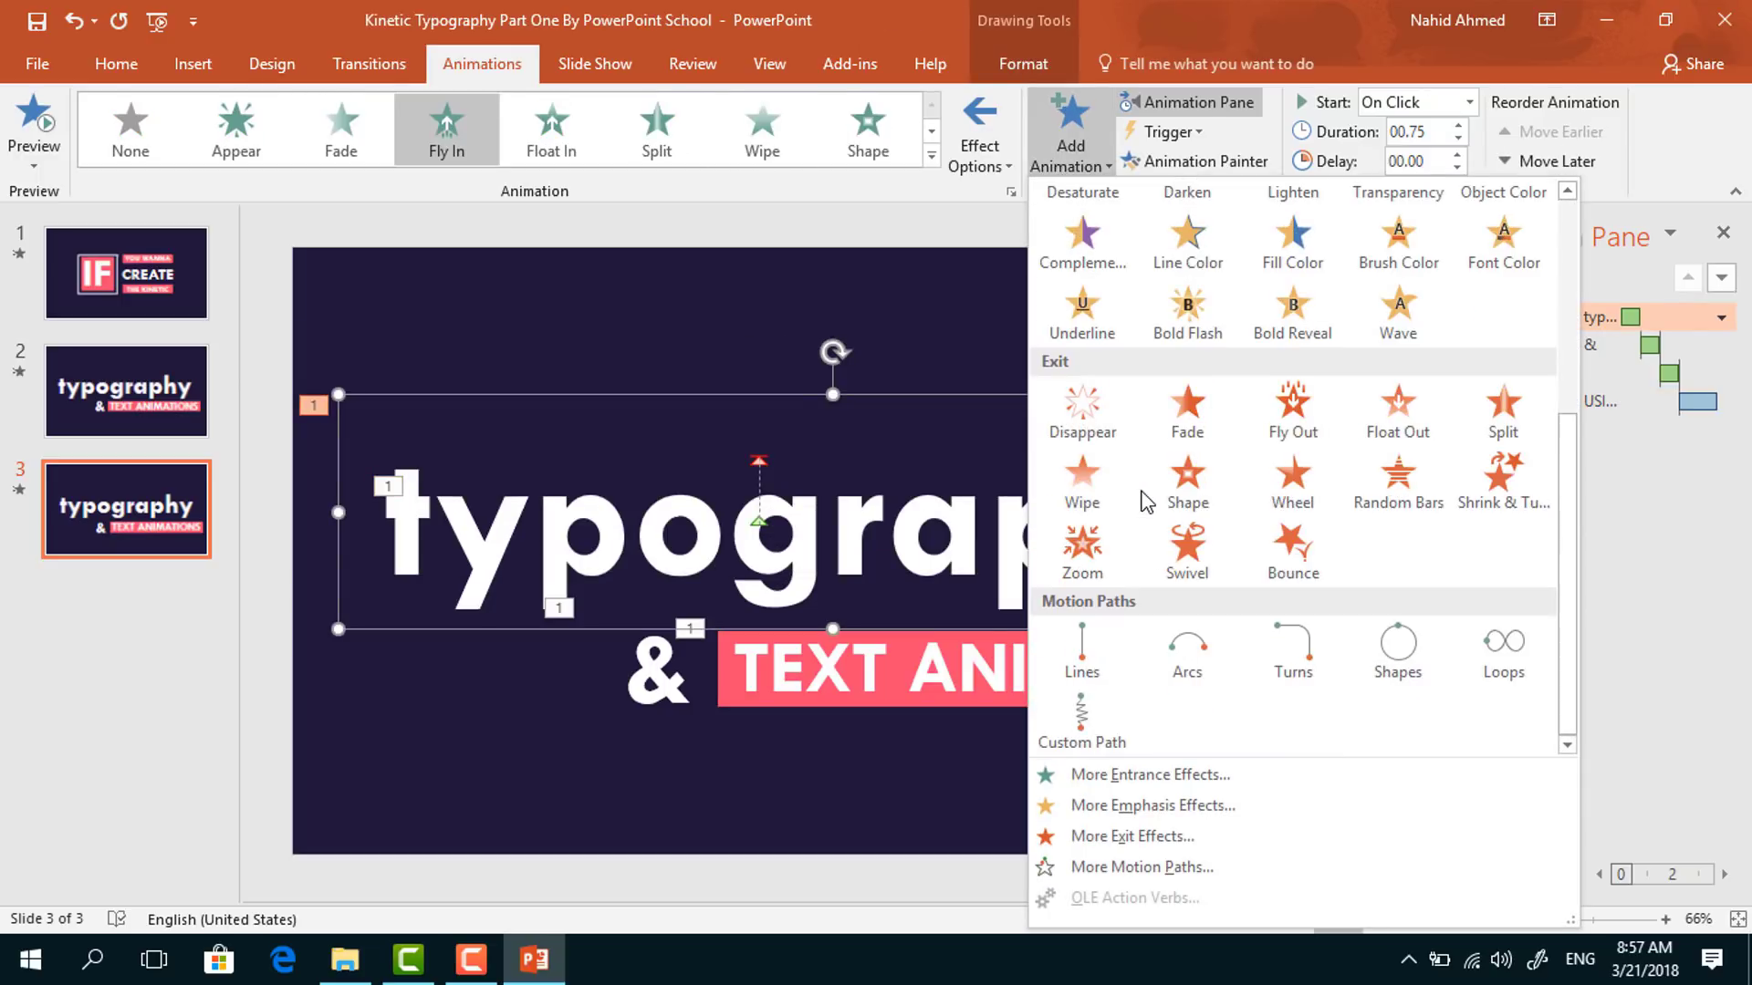
left_click(1293, 411)
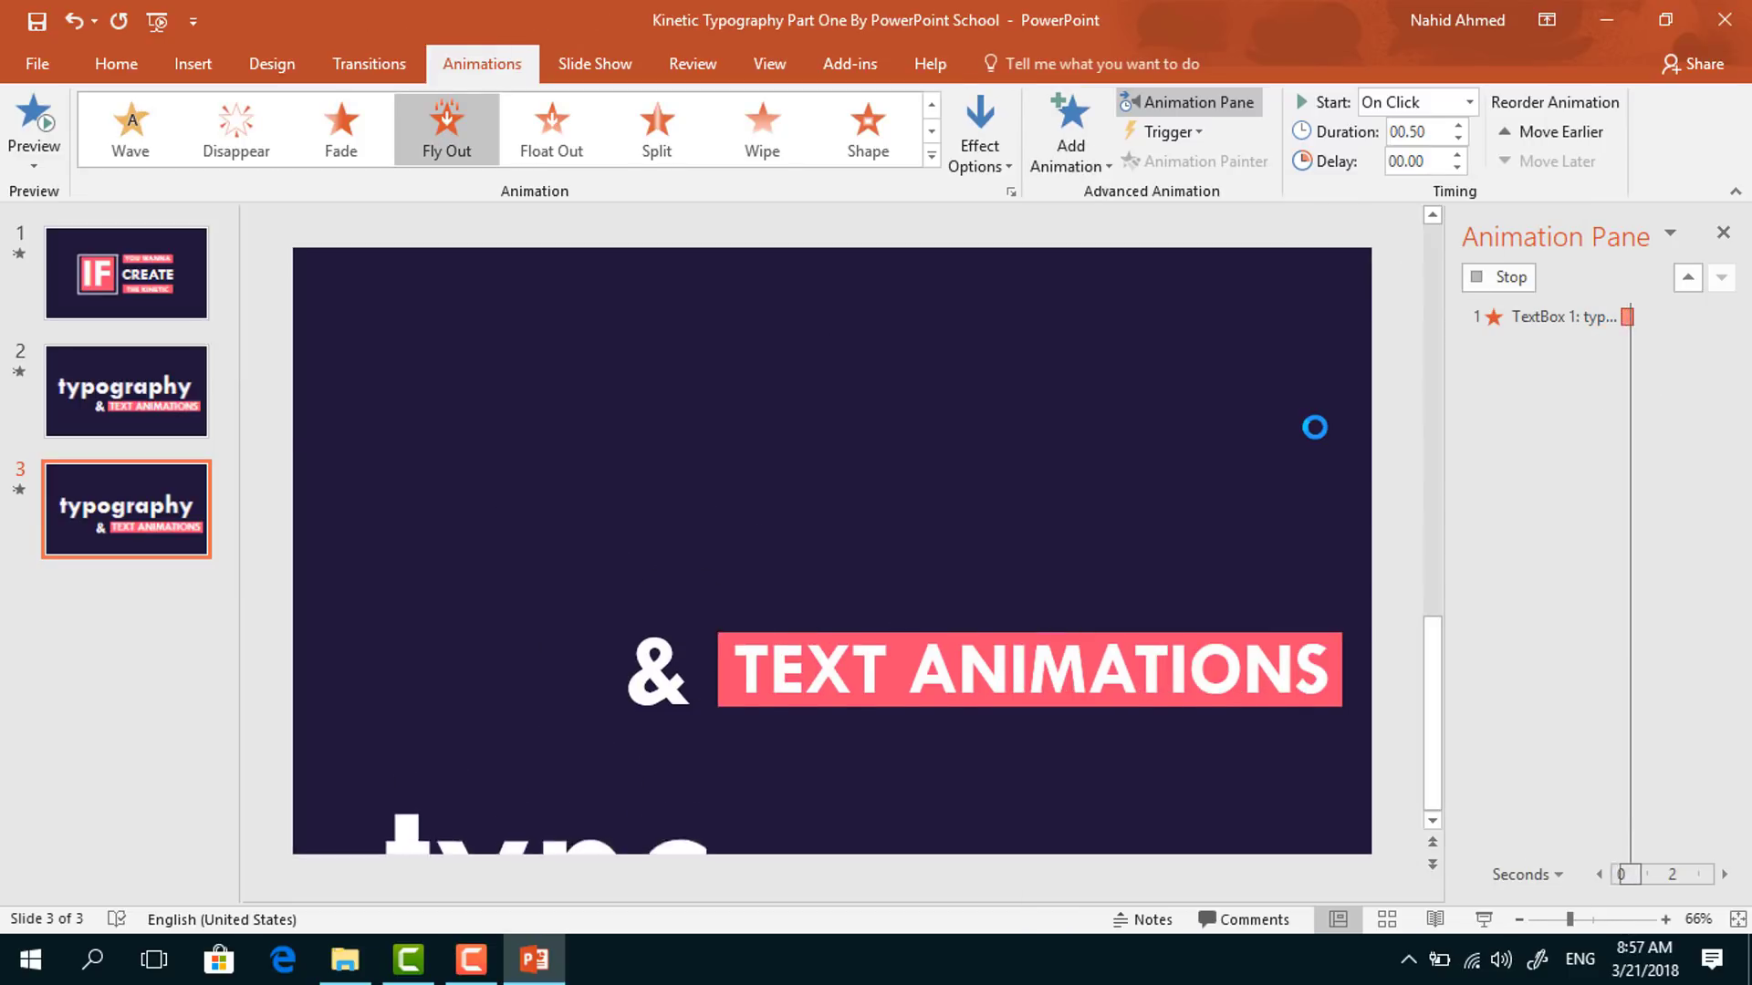
left_click(979, 137)
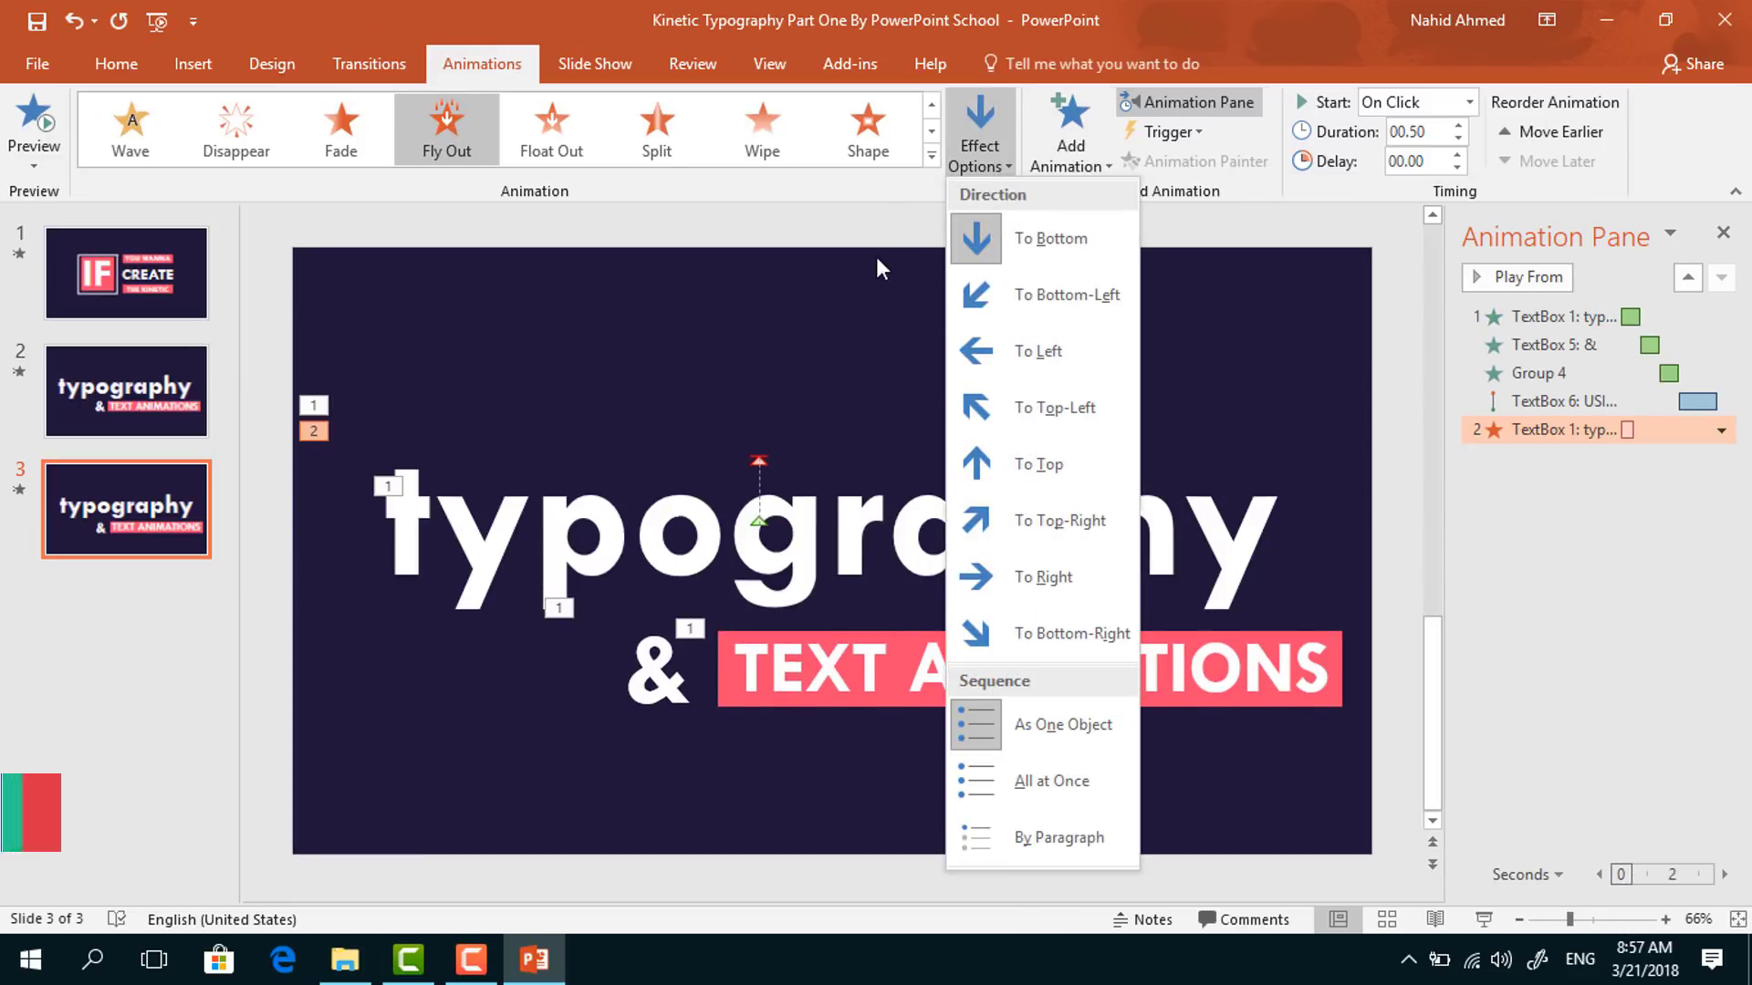
left_click(1032, 365)
Start the title's exit After Previous, lasting 0.75 s, with a 0.75 sec smooth start
left_click(1472, 103)
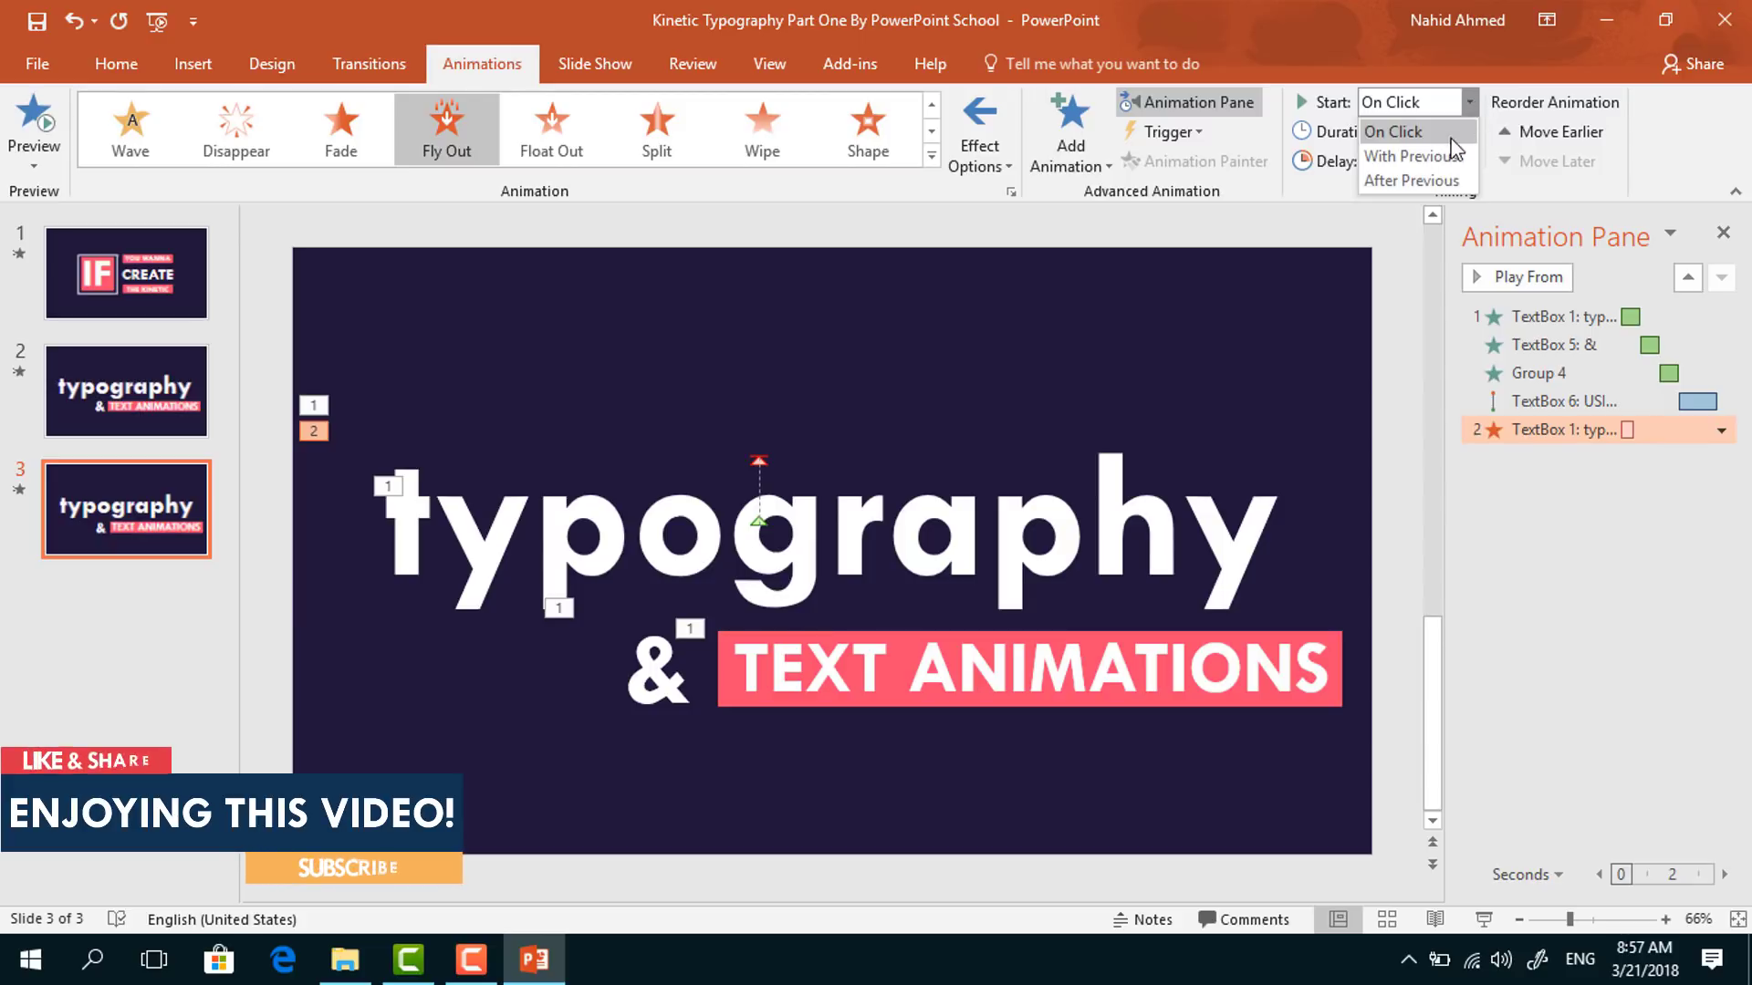
left_click(1436, 177)
left_click(1458, 126)
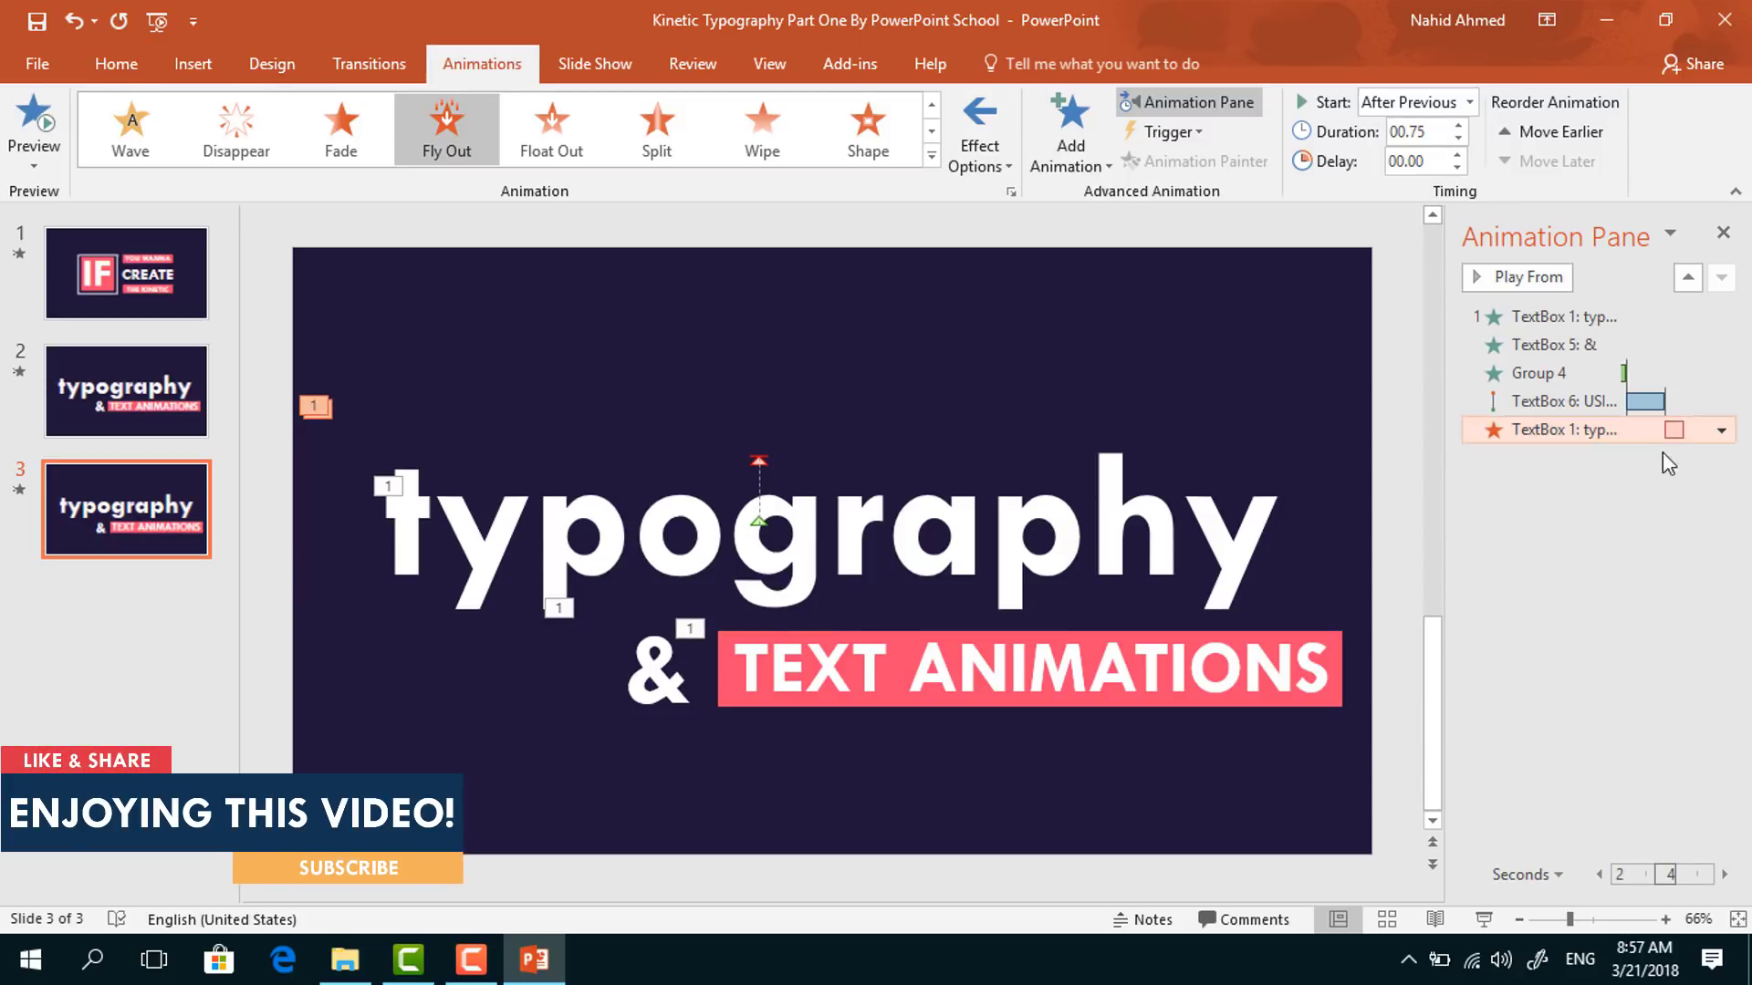
left_click(1722, 432)
left_click(1564, 544)
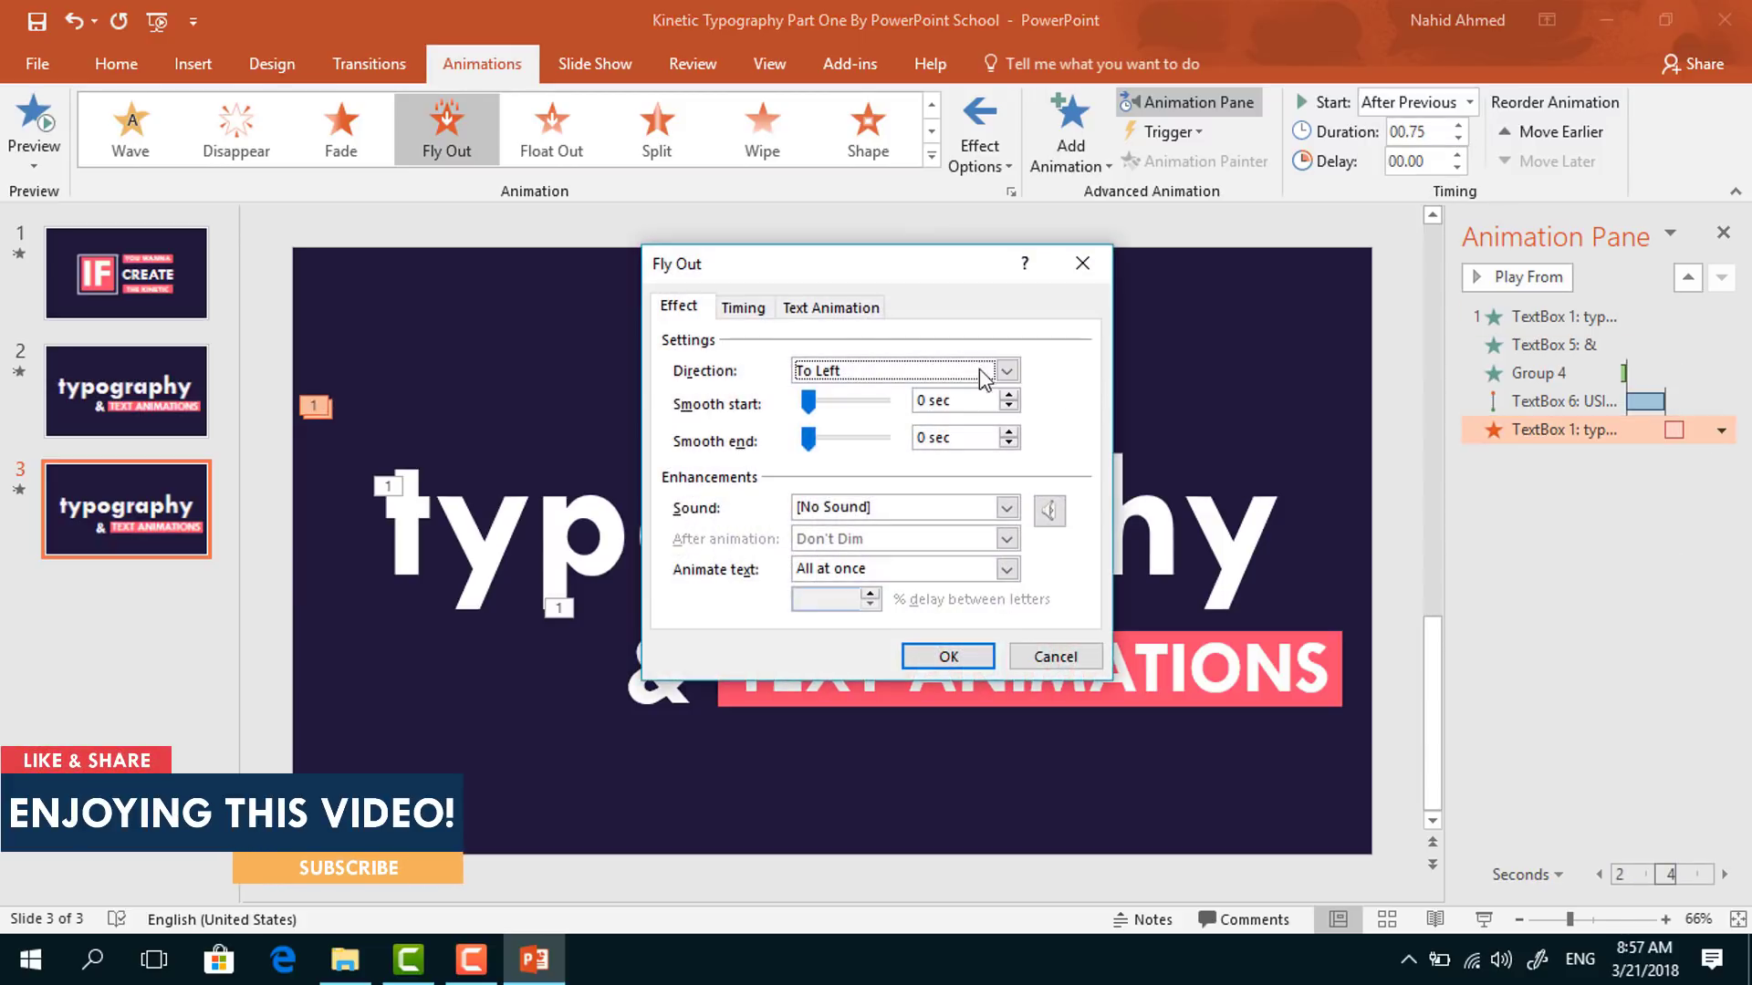
left_click_drag(809, 402, 882, 401)
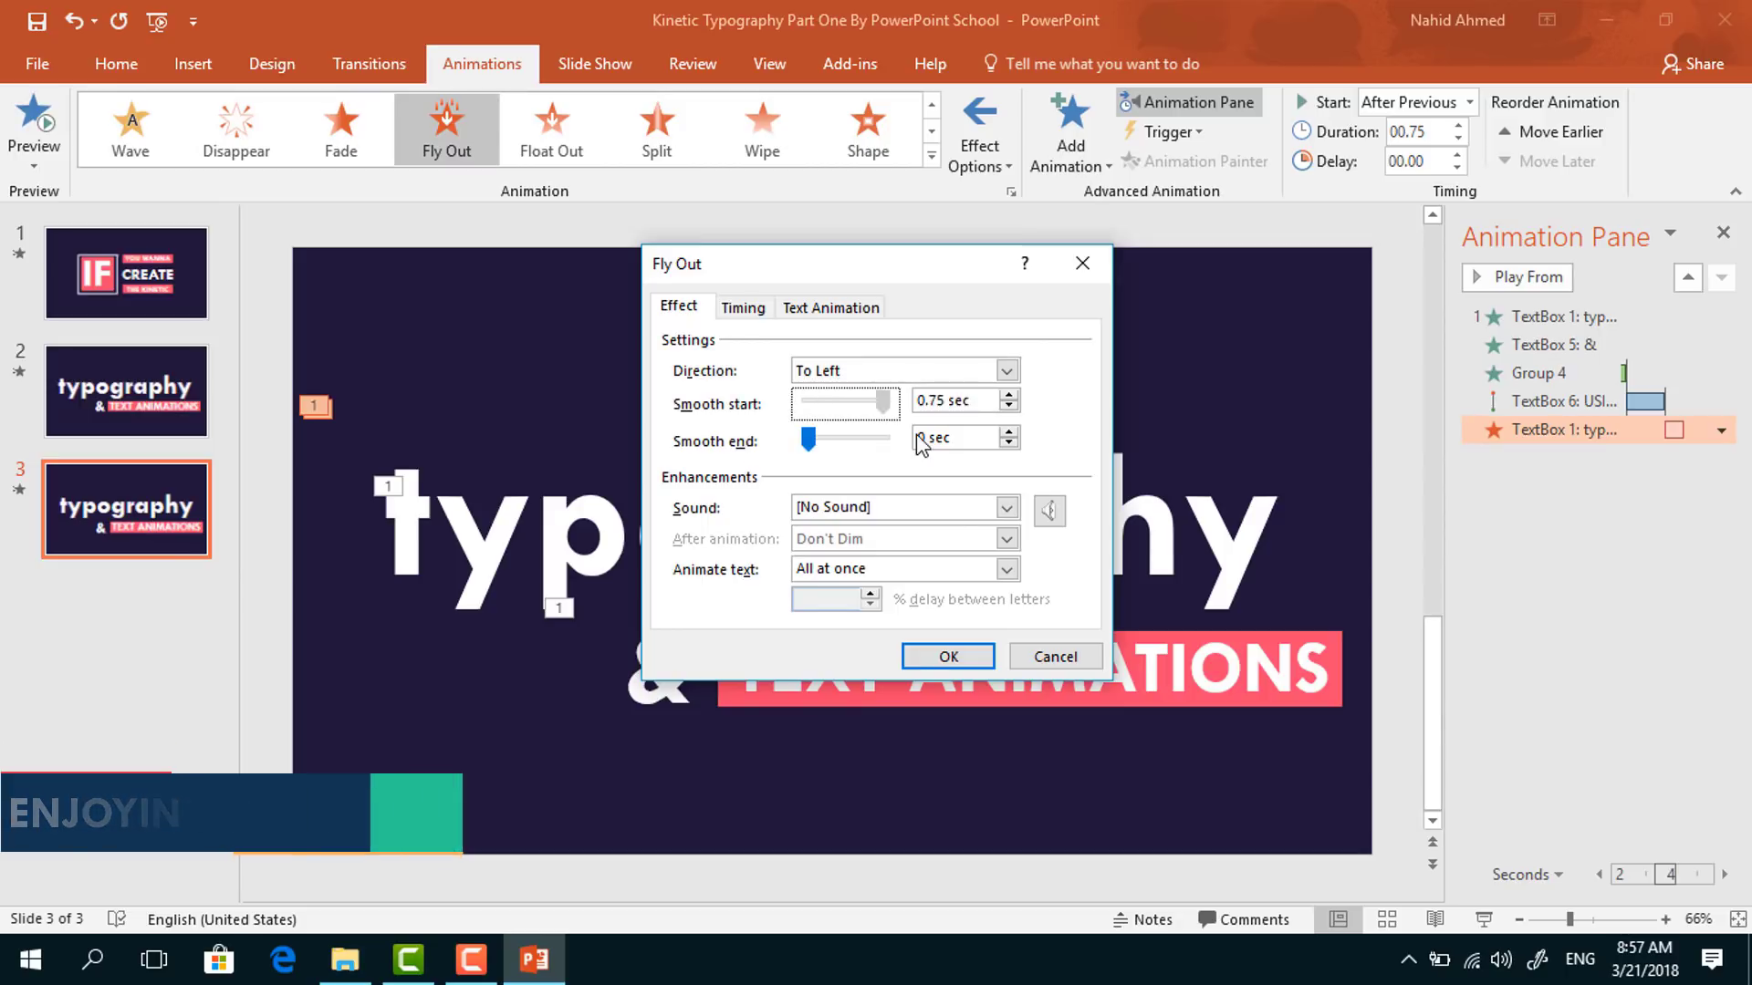
left_click(953, 657)
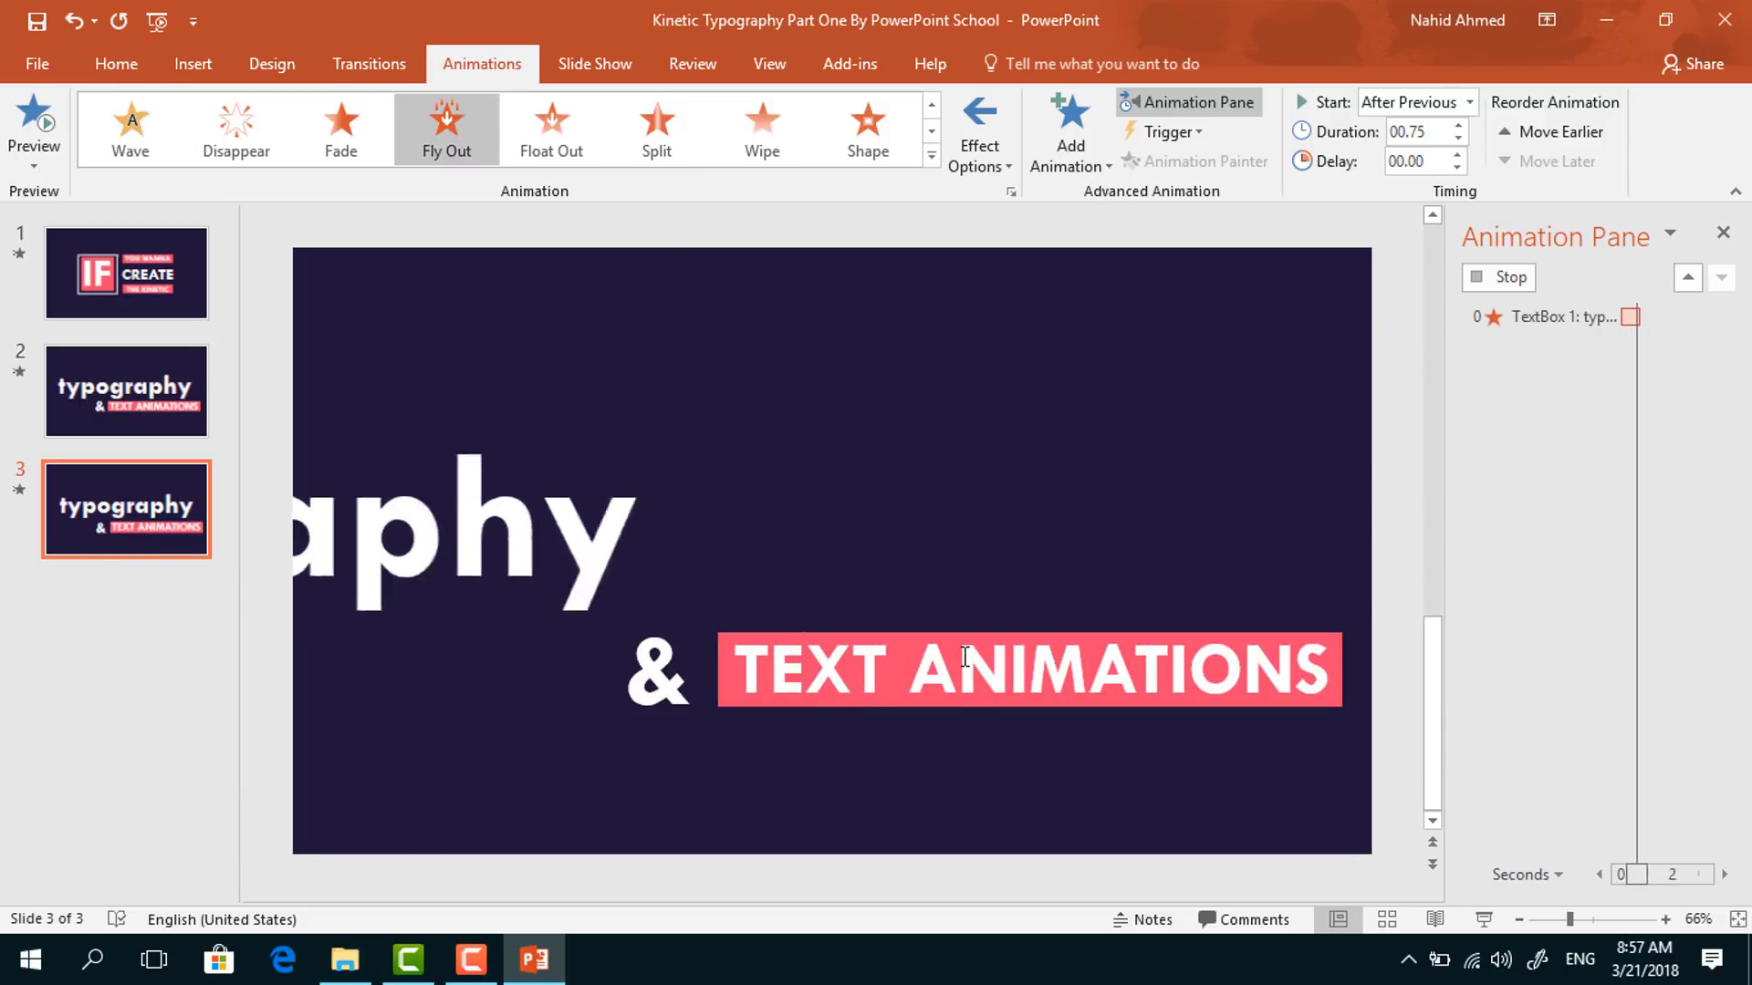
Give the & text box a Fly Out exit to the right
left_click(694, 701)
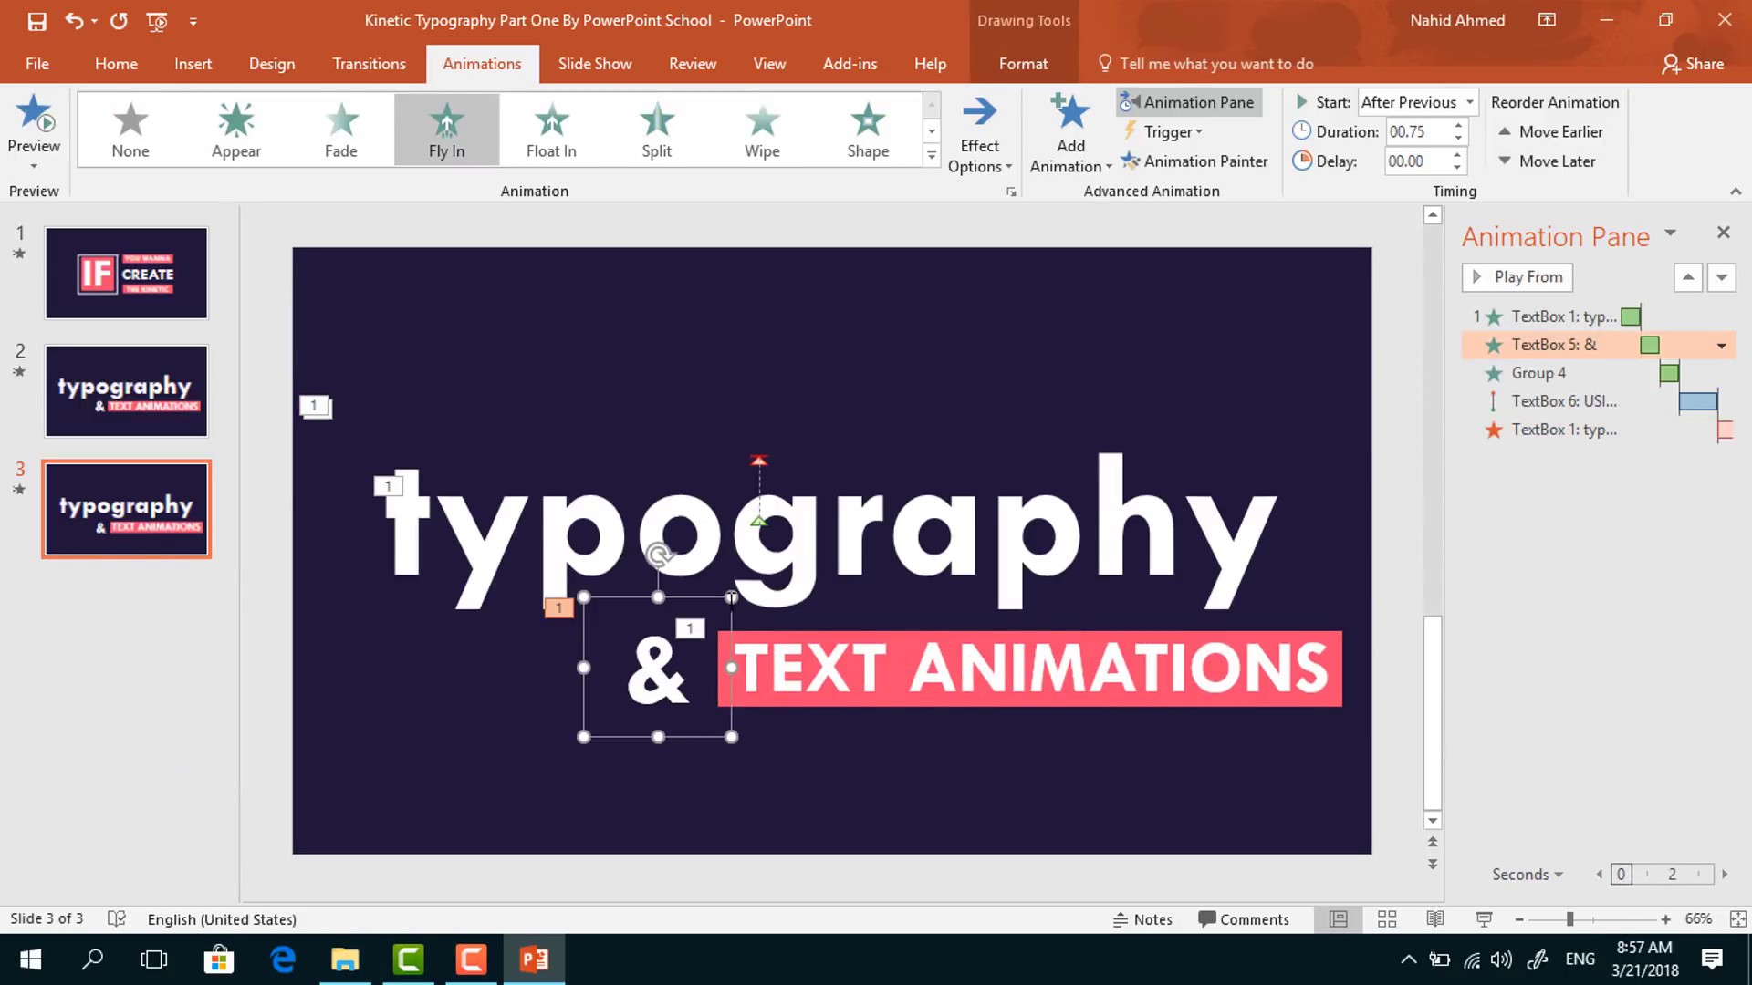
left_click(1071, 127)
scroll(1195, 493, "down", 2)
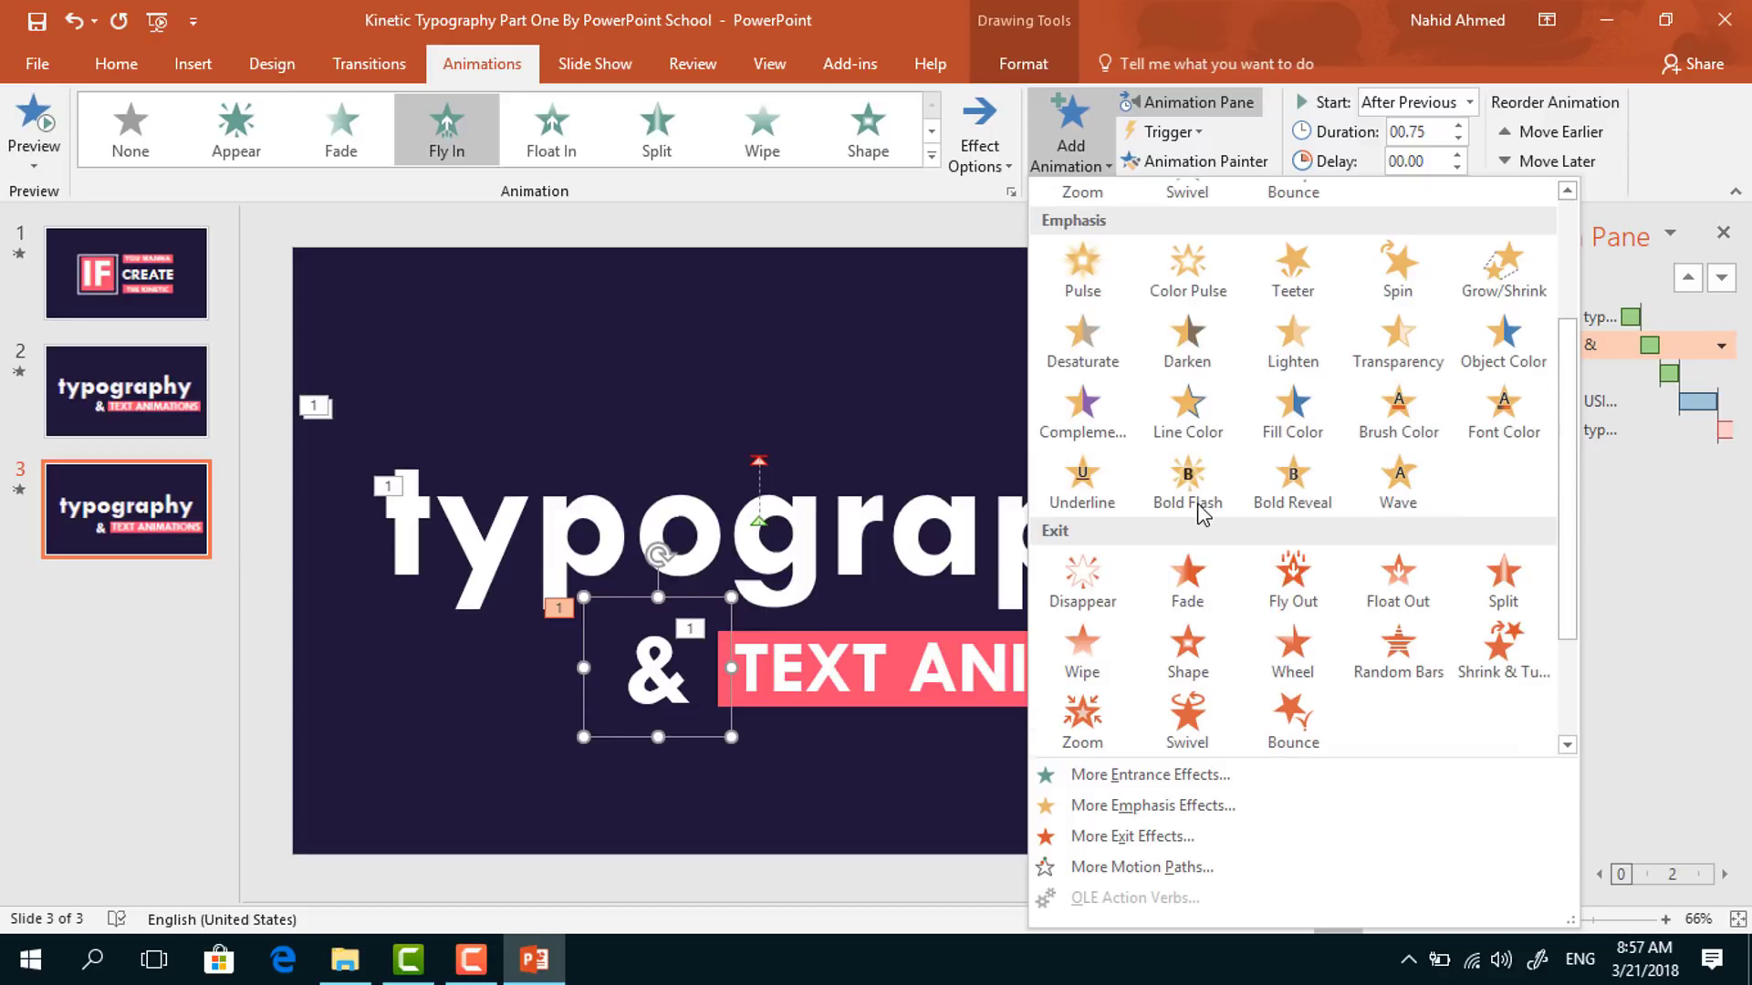
left_click(1311, 593)
left_click(963, 136)
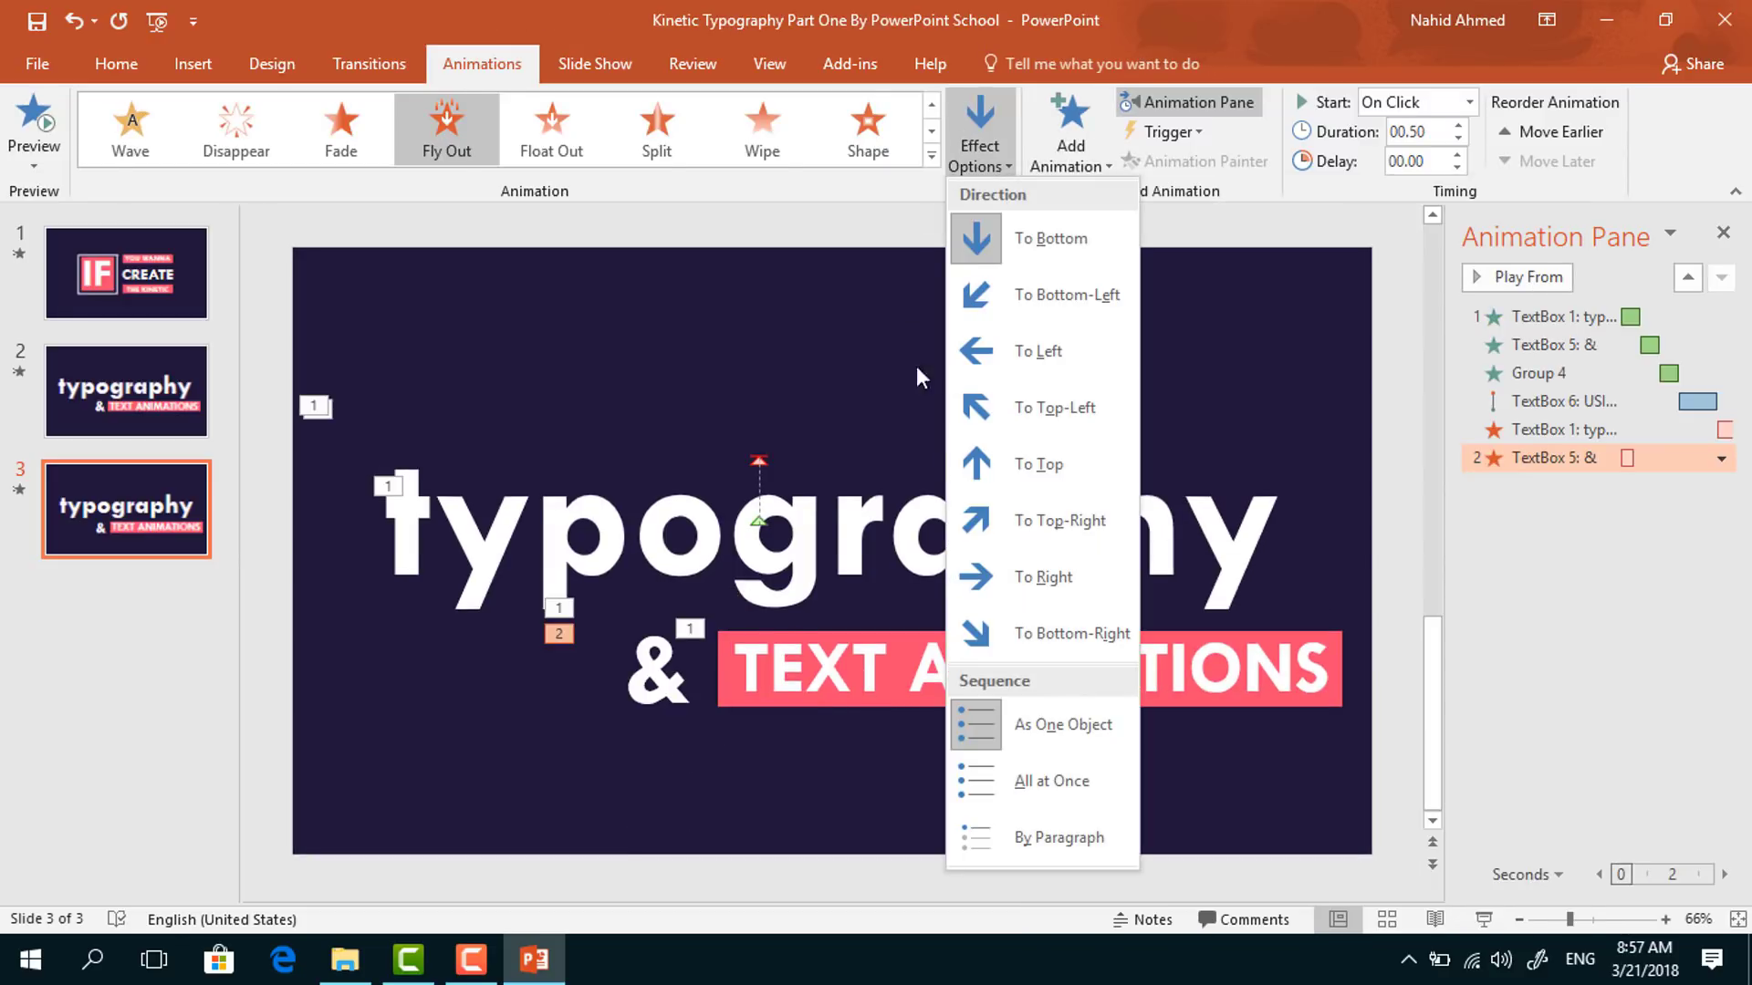
left_click(1043, 577)
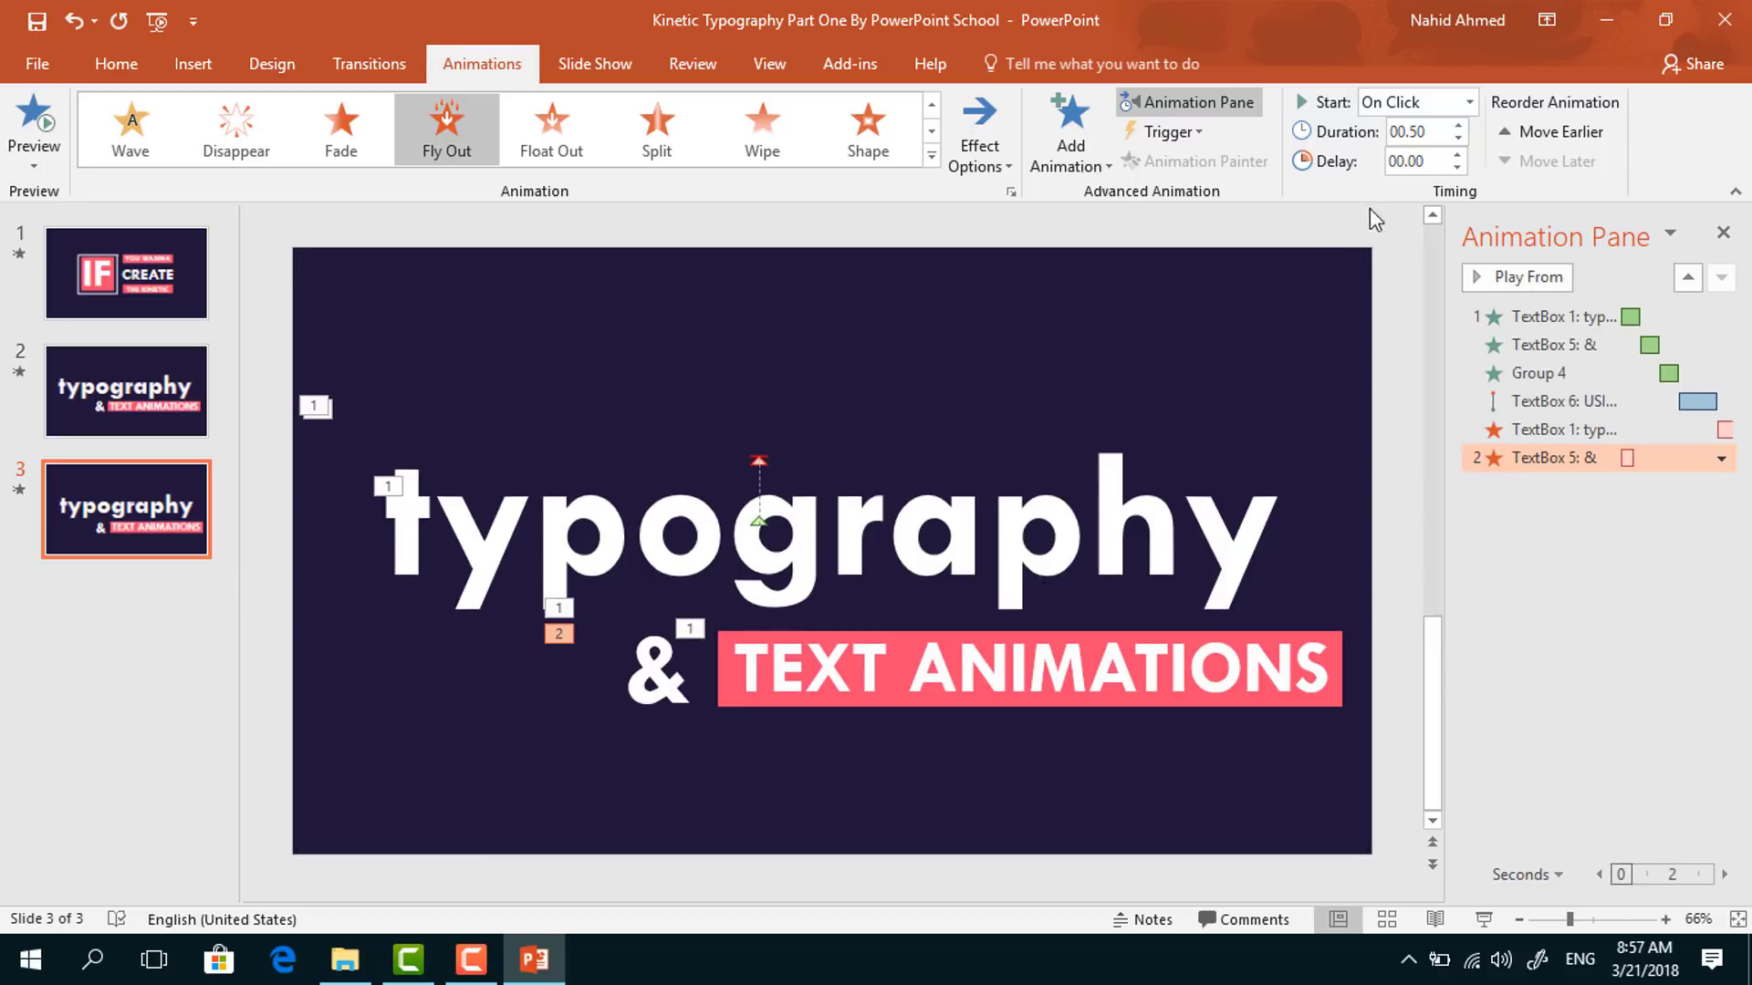
Start the & exit With Previous, lasting 0.75 s, with about a 0.72 sec smooth start
left_click(1468, 101)
left_click(1453, 157)
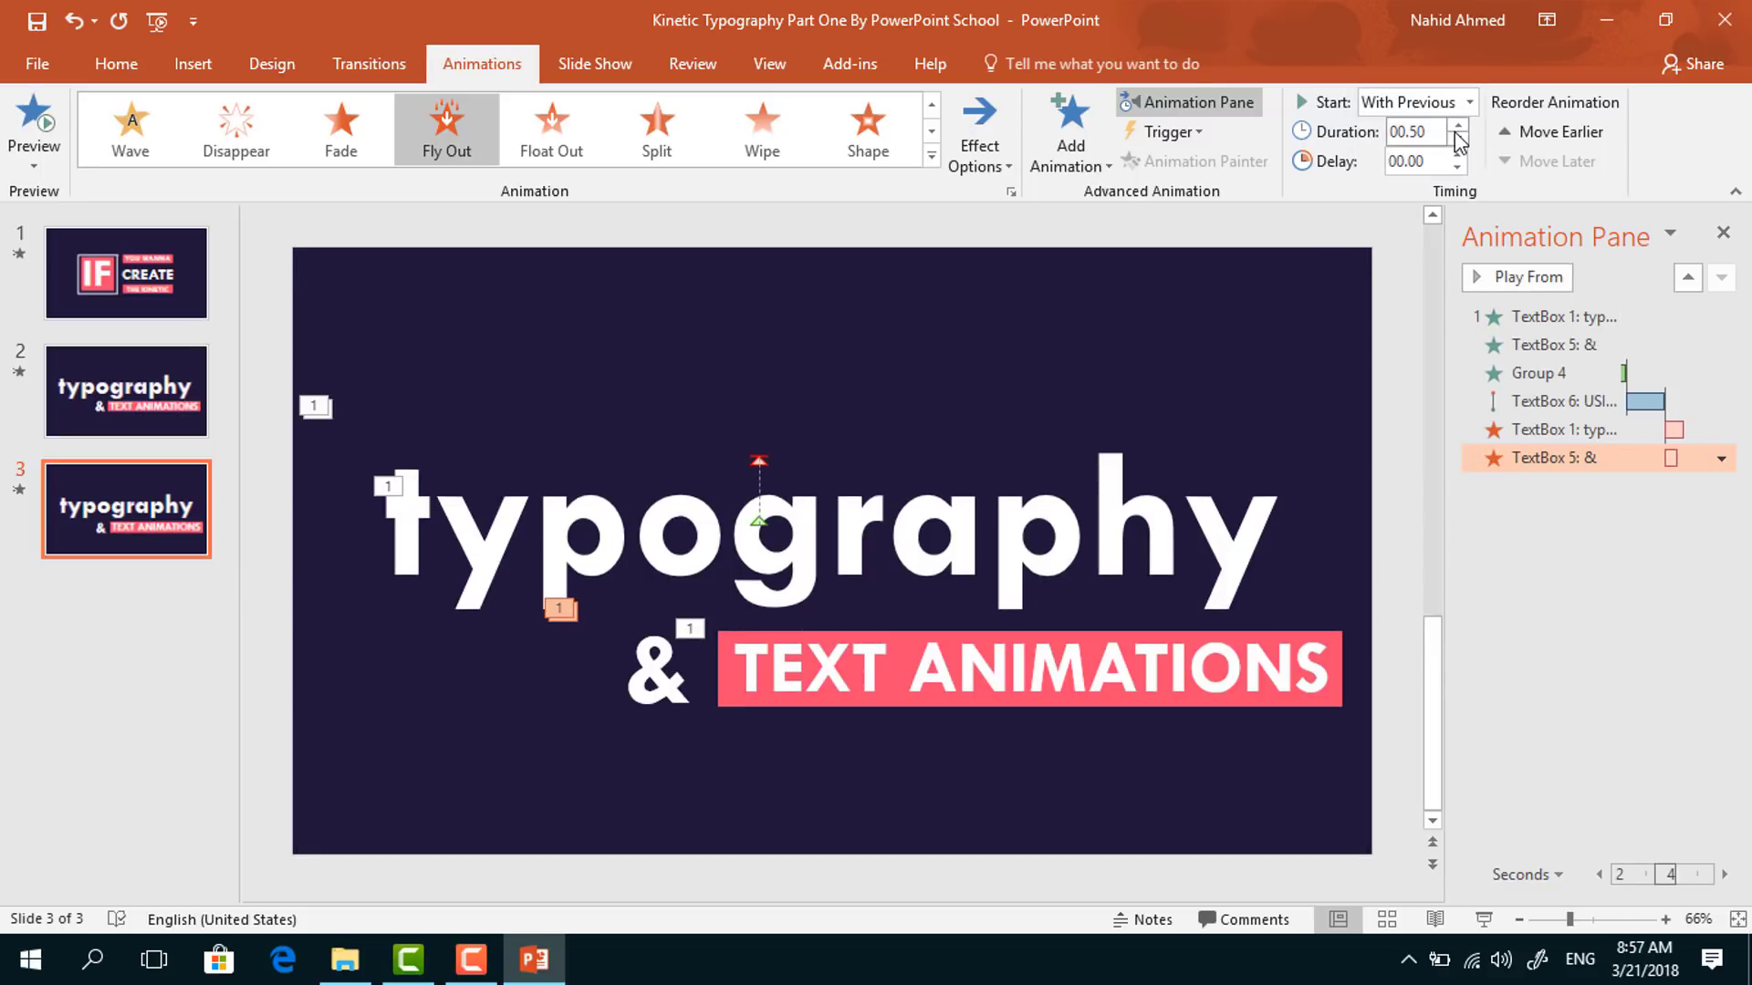
left_click(1458, 127)
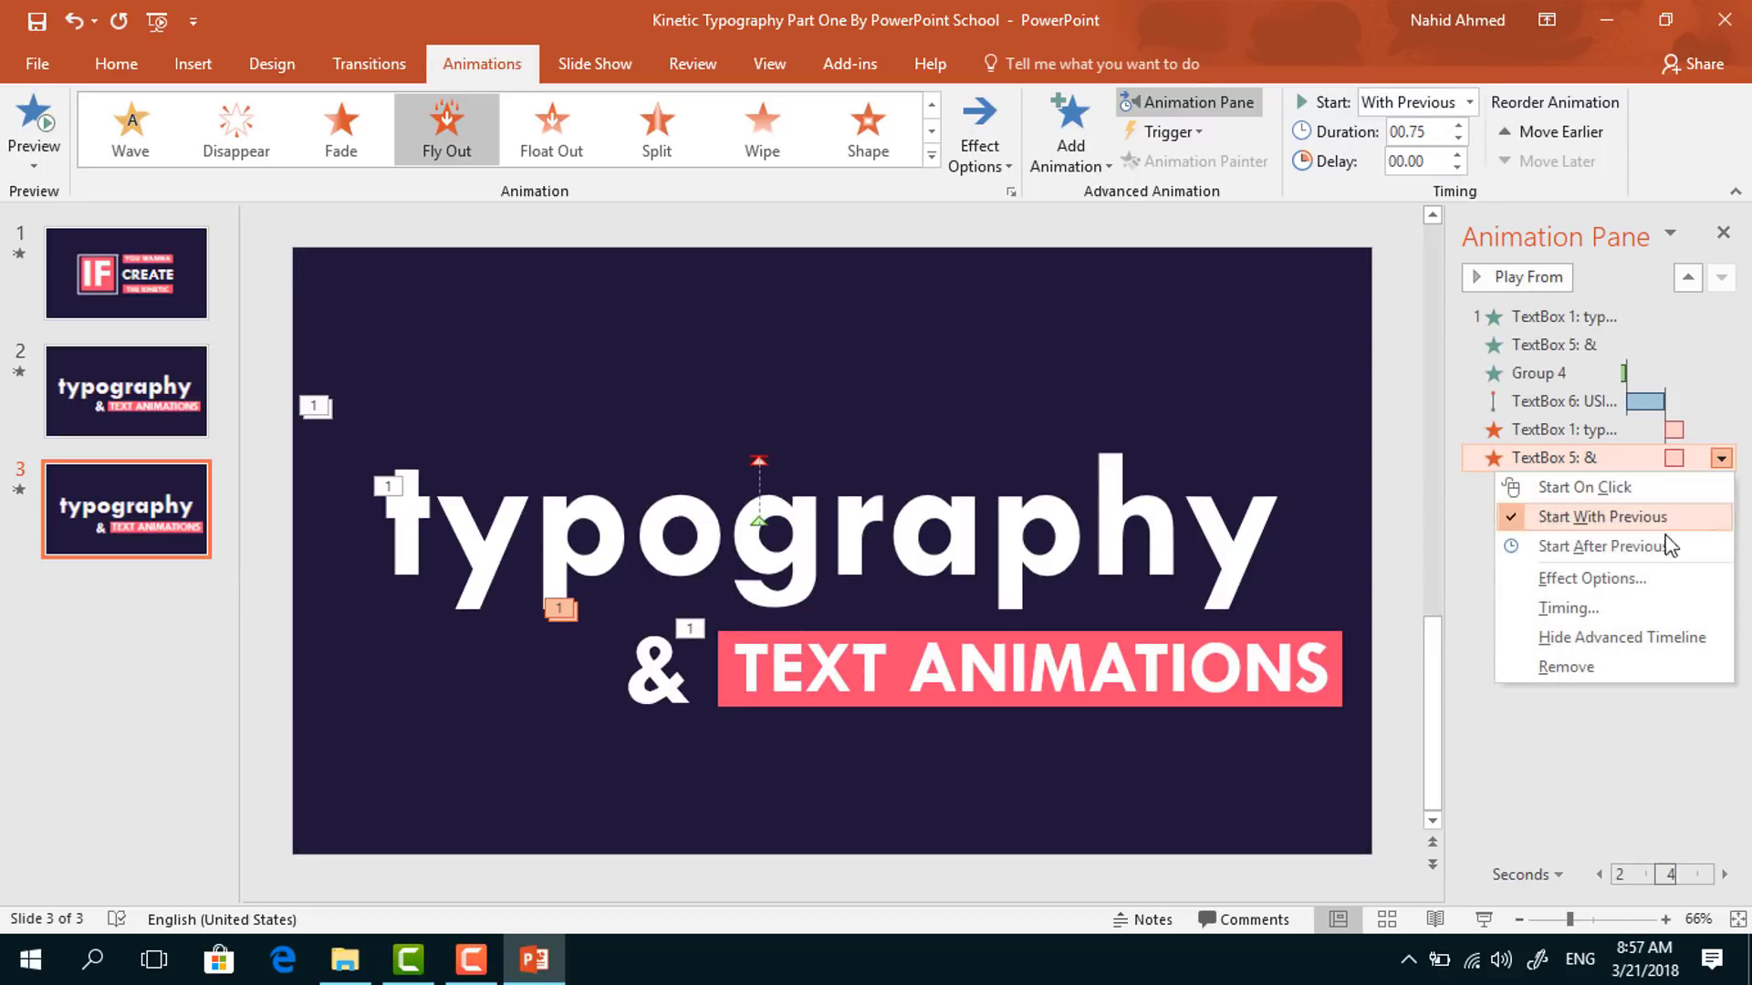
left_click(1606, 578)
left_click_drag(814, 412, 888, 422)
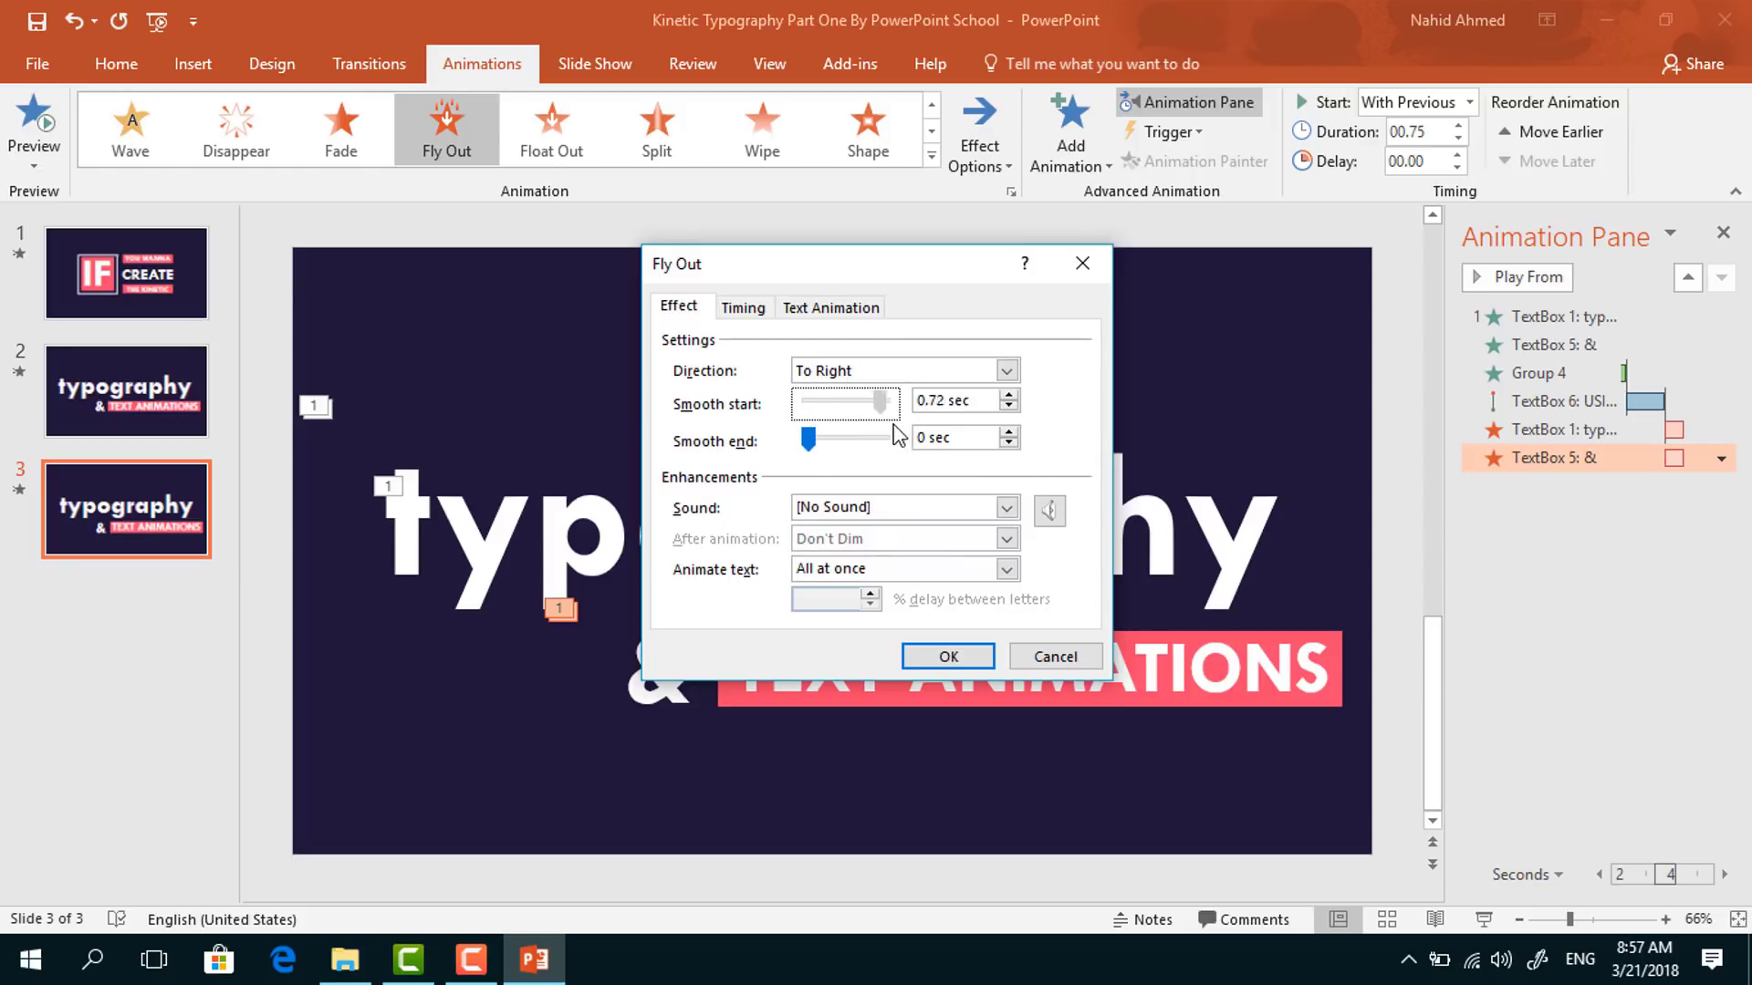